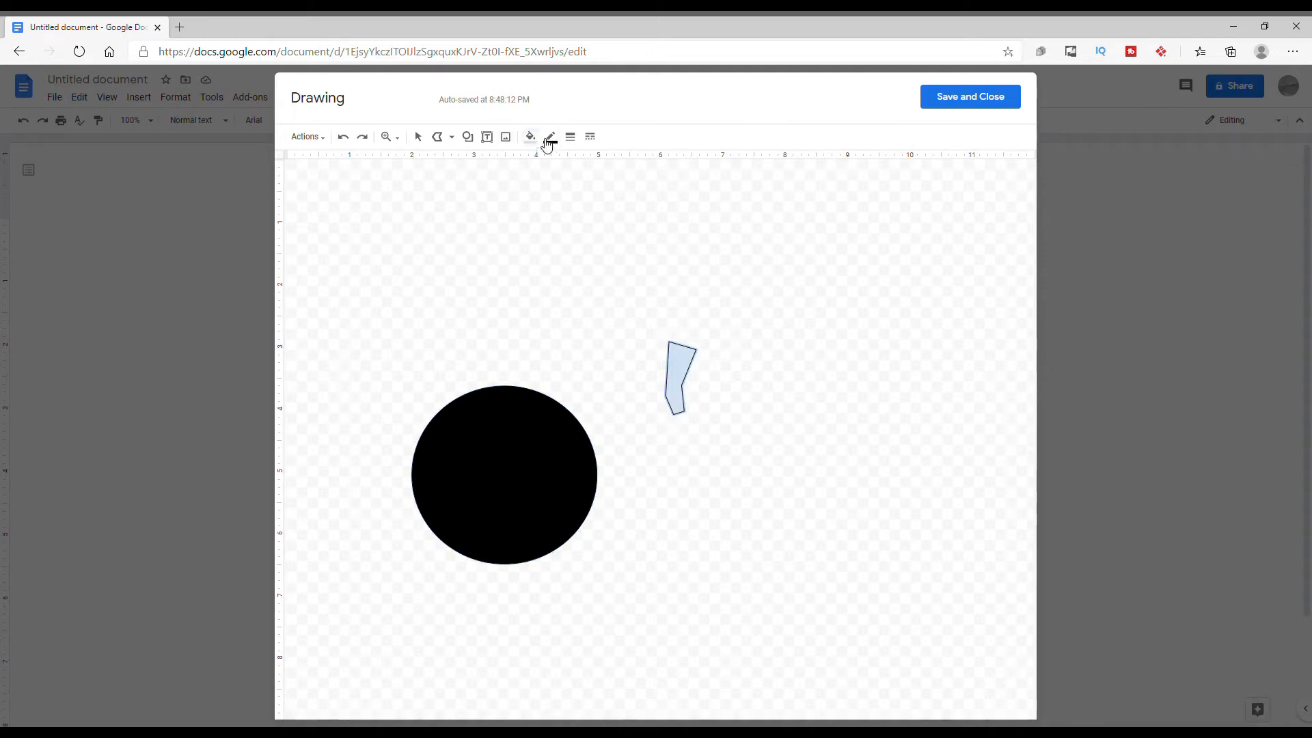
# Step: Fill the freeform stem black and attach it to the top of the black circle
pyautogui.click(535, 139)
pyautogui.click(536, 205)
pyautogui.moveTo(686, 381); pyautogui.dragTo(516, 363)
pyautogui.click(613, 315)
# Step: Draw a small square over the tip of the stem and rotate it to match the stem's slant
pyautogui.click(468, 137)
pyautogui.moveTo(498, 164)
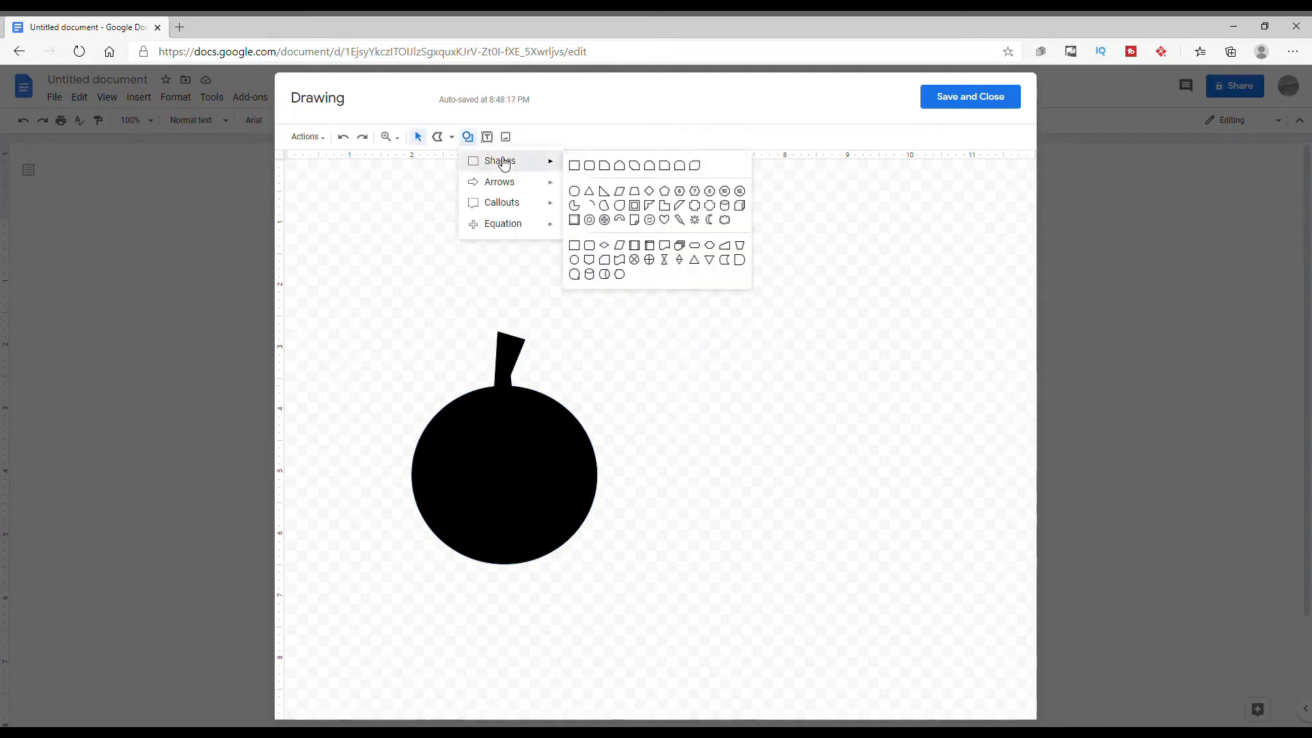
pyautogui.click(573, 163)
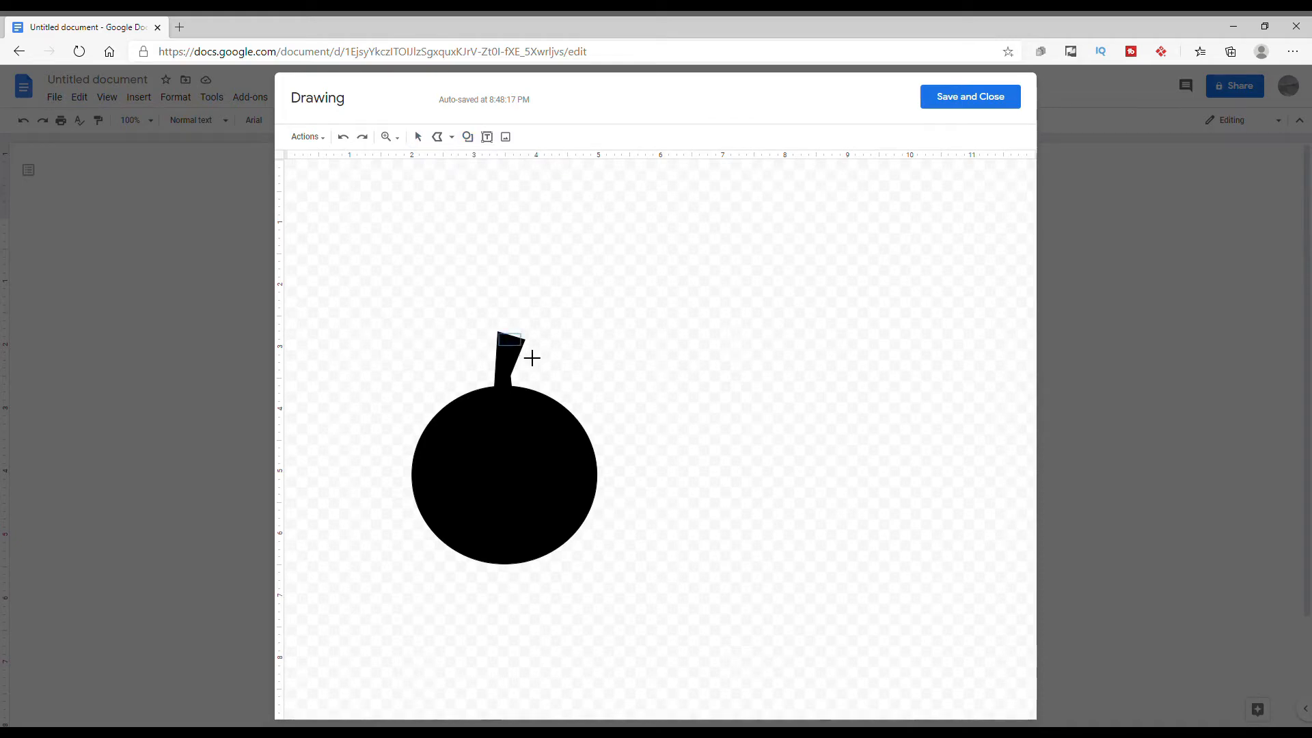
pyautogui.moveTo(532, 357); pyautogui.dragTo(516, 319)
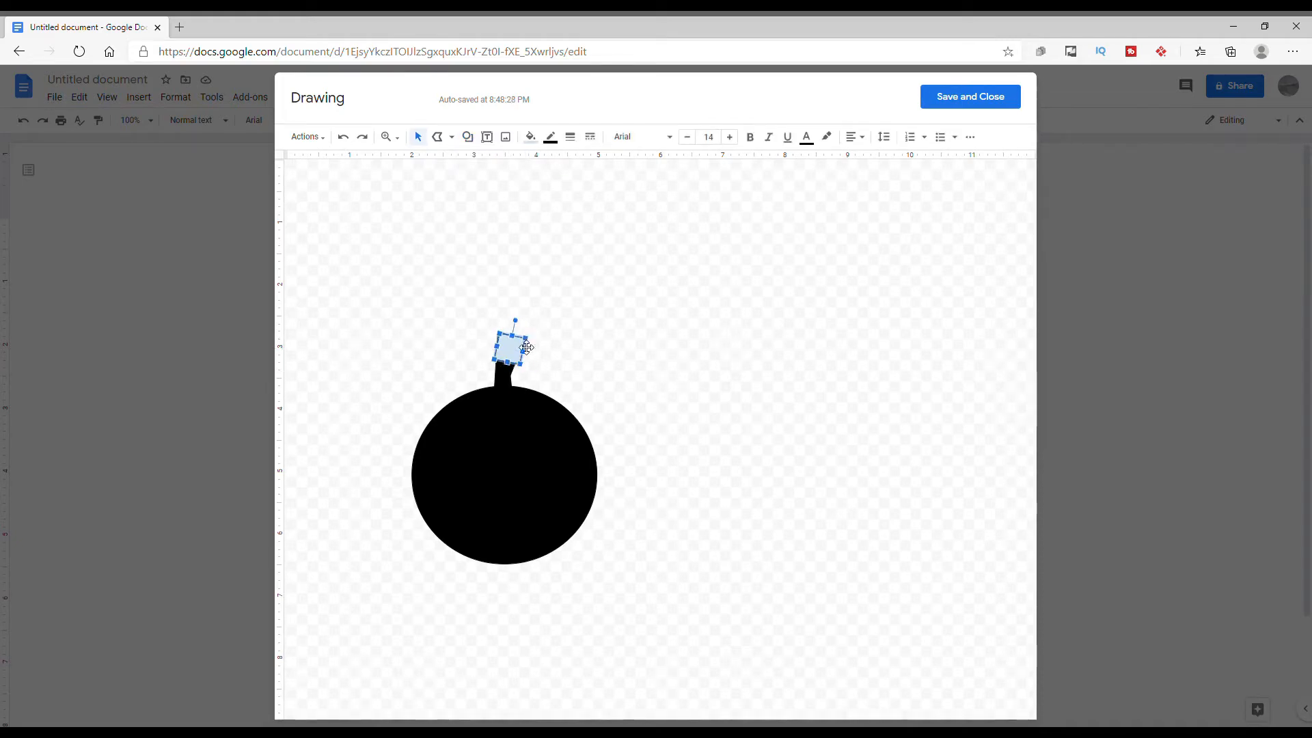
pyautogui.click(571, 375)
# Step: Fill the small square on the stem with yellow
pyautogui.click(523, 340)
pyautogui.click(530, 137)
pyautogui.click(581, 232)
pyautogui.click(604, 311)
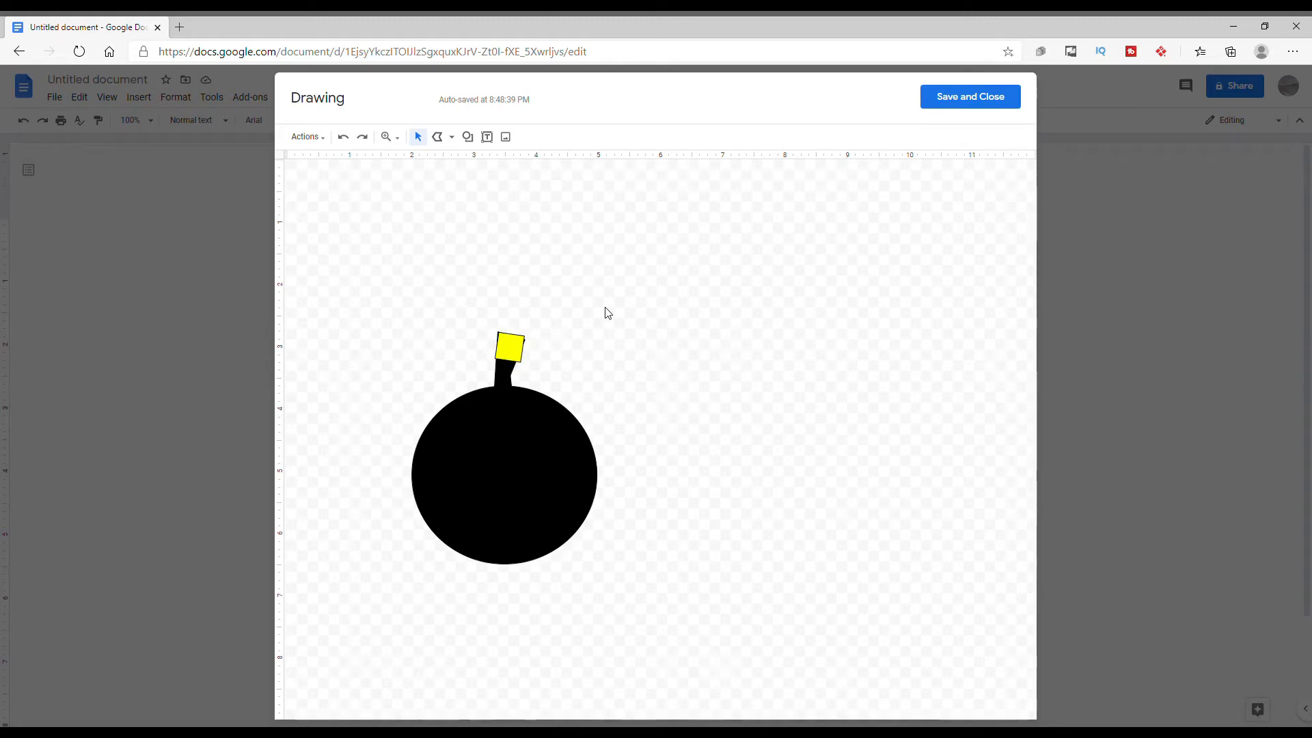
# Step: Nudge the yellow square slightly upward so it caps the tip of the stem
pyautogui.click(510, 362)
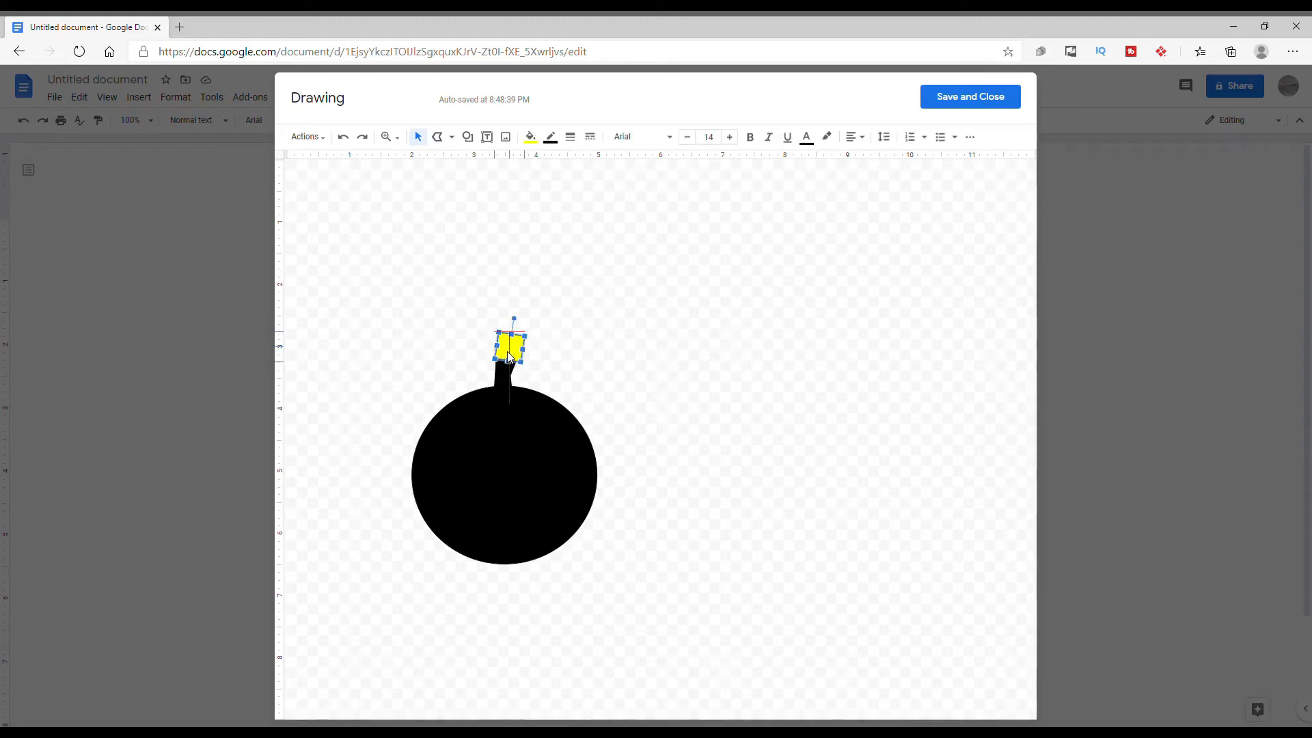
pyautogui.moveTo(510, 354); pyautogui.dragTo(513, 350)
pyautogui.click(544, 355)
pyautogui.click(524, 352)
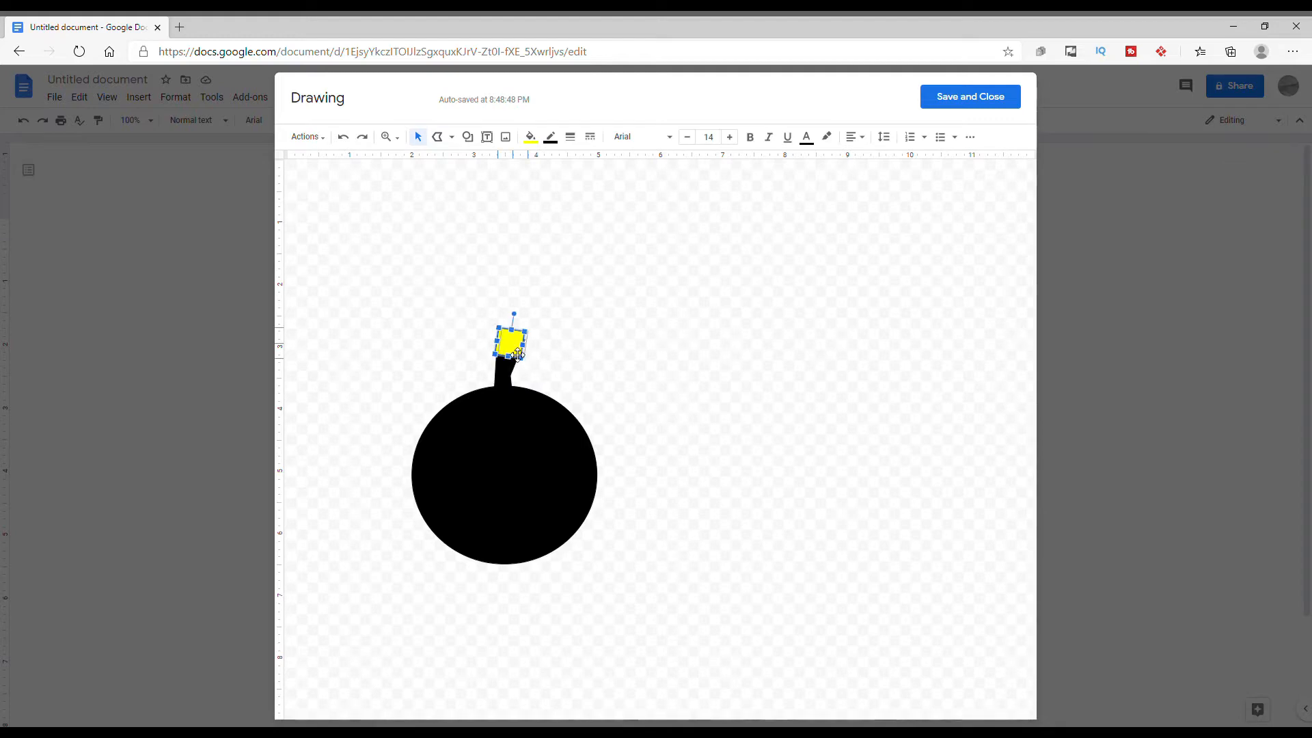
pyautogui.moveTo(518, 354)
pyautogui.mouseDown()
pyautogui.moveTo(531, 360)
pyautogui.moveTo(502, 345)
pyautogui.moveTo(528, 355)
pyautogui.mouseUp()
pyautogui.click(539, 383)
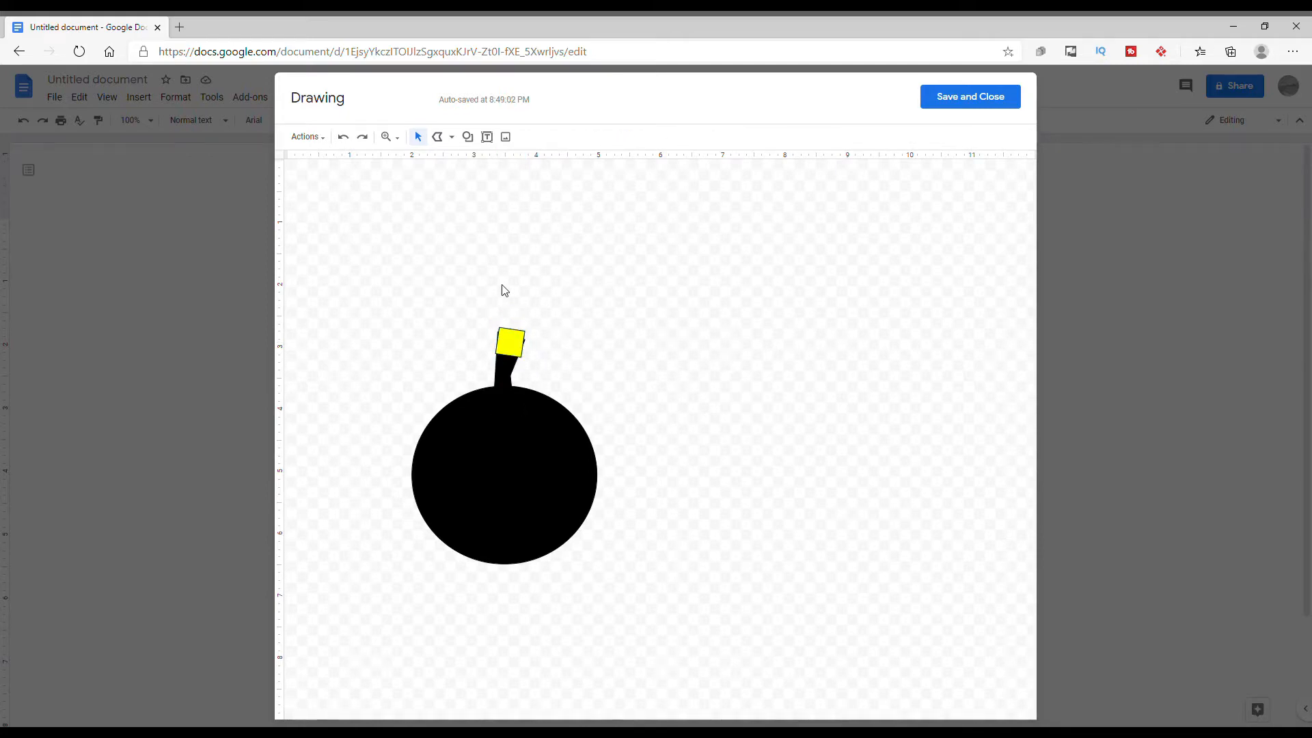
# Step: Draw a small circle on the upper left of the black body and fill it gray
pyautogui.click(467, 137)
pyautogui.moveTo(505, 161)
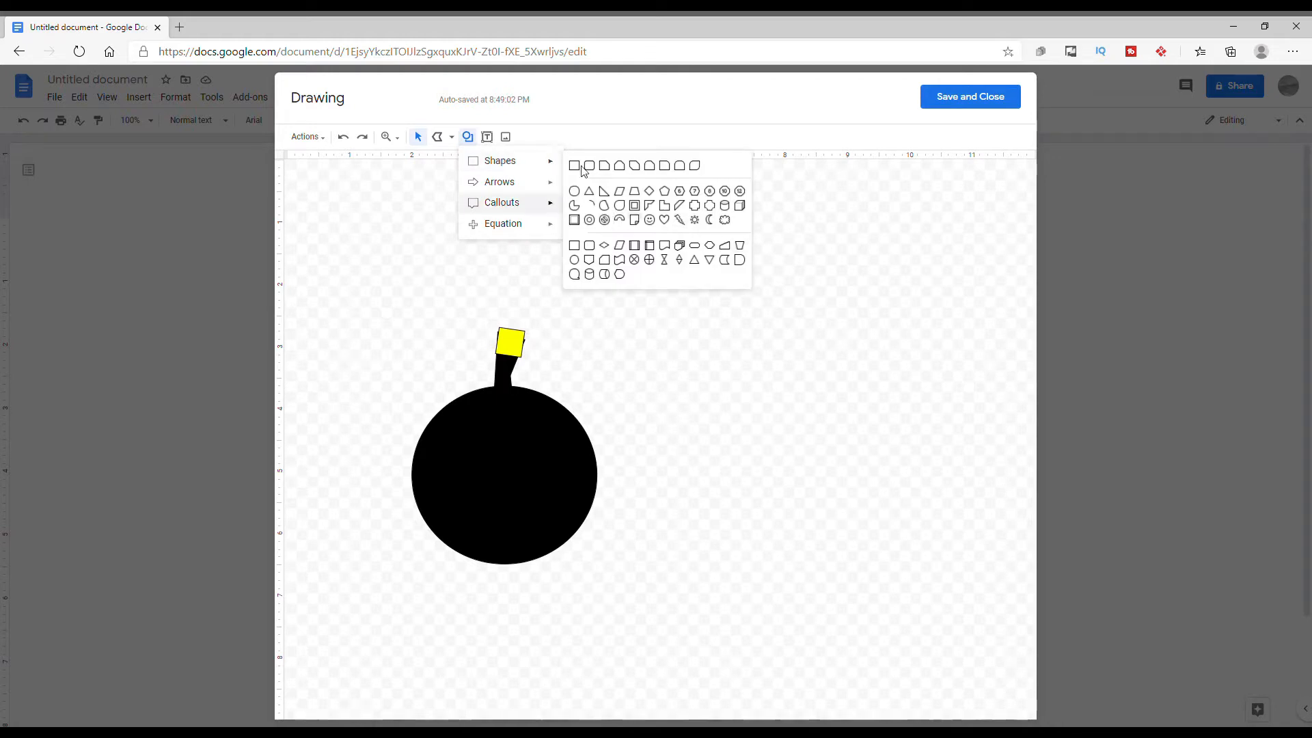
pyautogui.click(574, 194)
pyautogui.moveTo(605, 309)
pyautogui.mouseDown()
pyautogui.moveTo(662, 391)
pyautogui.moveTo(680, 375)
pyautogui.moveTo(471, 469)
pyautogui.moveTo(458, 460)
pyautogui.moveTo(446, 482)
pyautogui.mouseUp()
pyautogui.click(530, 137)
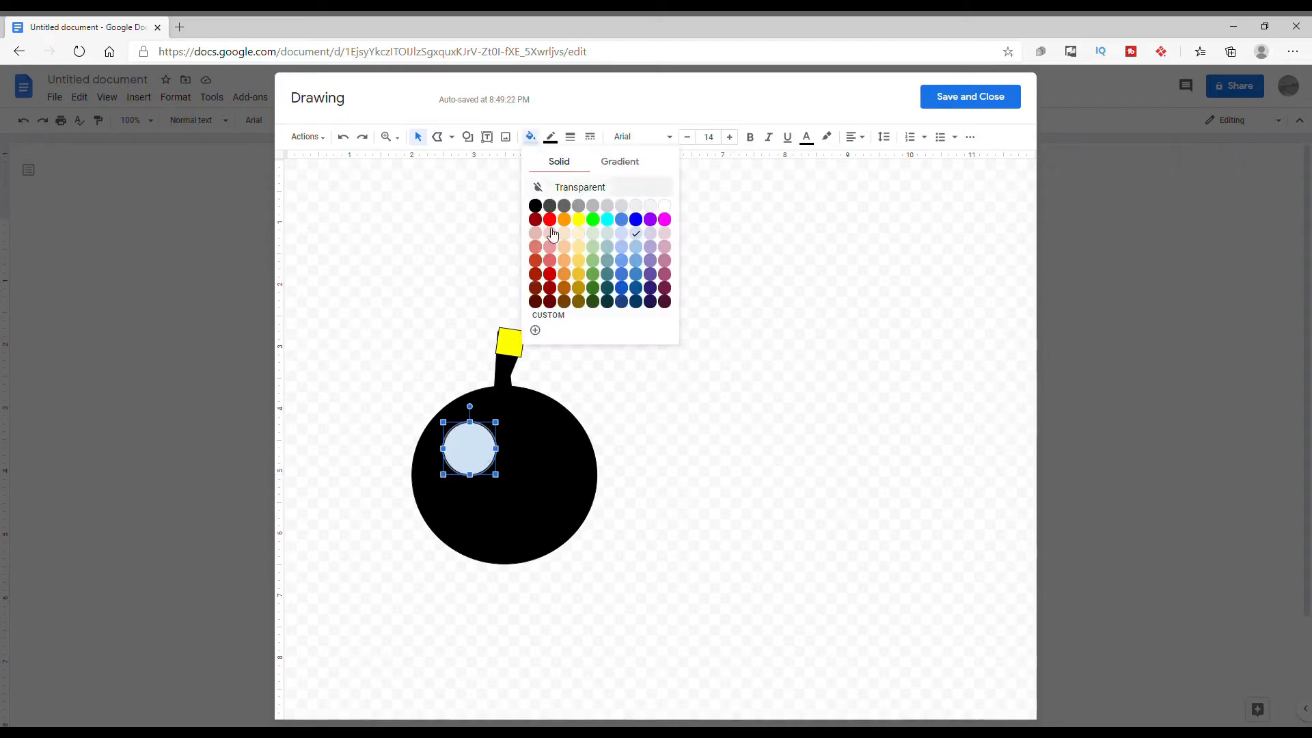
pyautogui.click(582, 205)
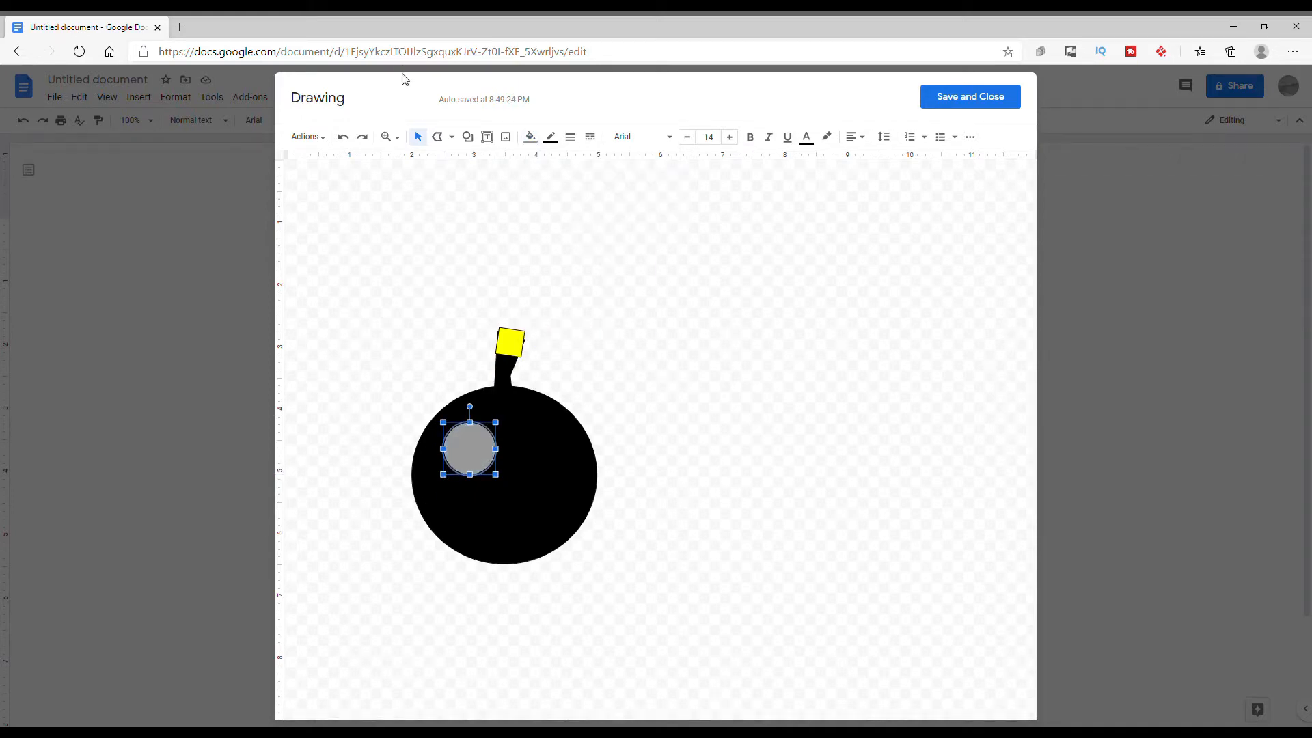
# Step: Draw a second circle, shrink it below the gray circle's size, and center it inside the gray circle
pyautogui.click(468, 137)
pyautogui.moveTo(505, 161)
pyautogui.click(579, 194)
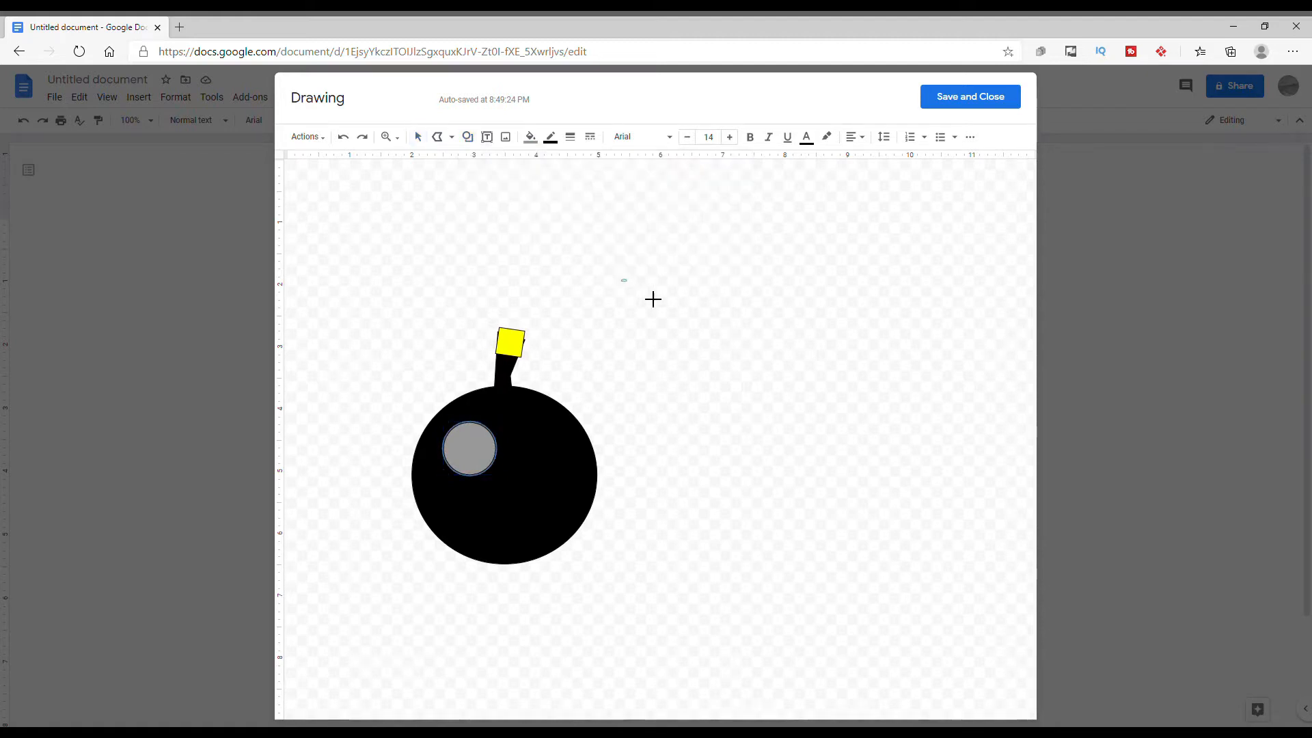
pyautogui.moveTo(621, 279); pyautogui.dragTo(739, 435)
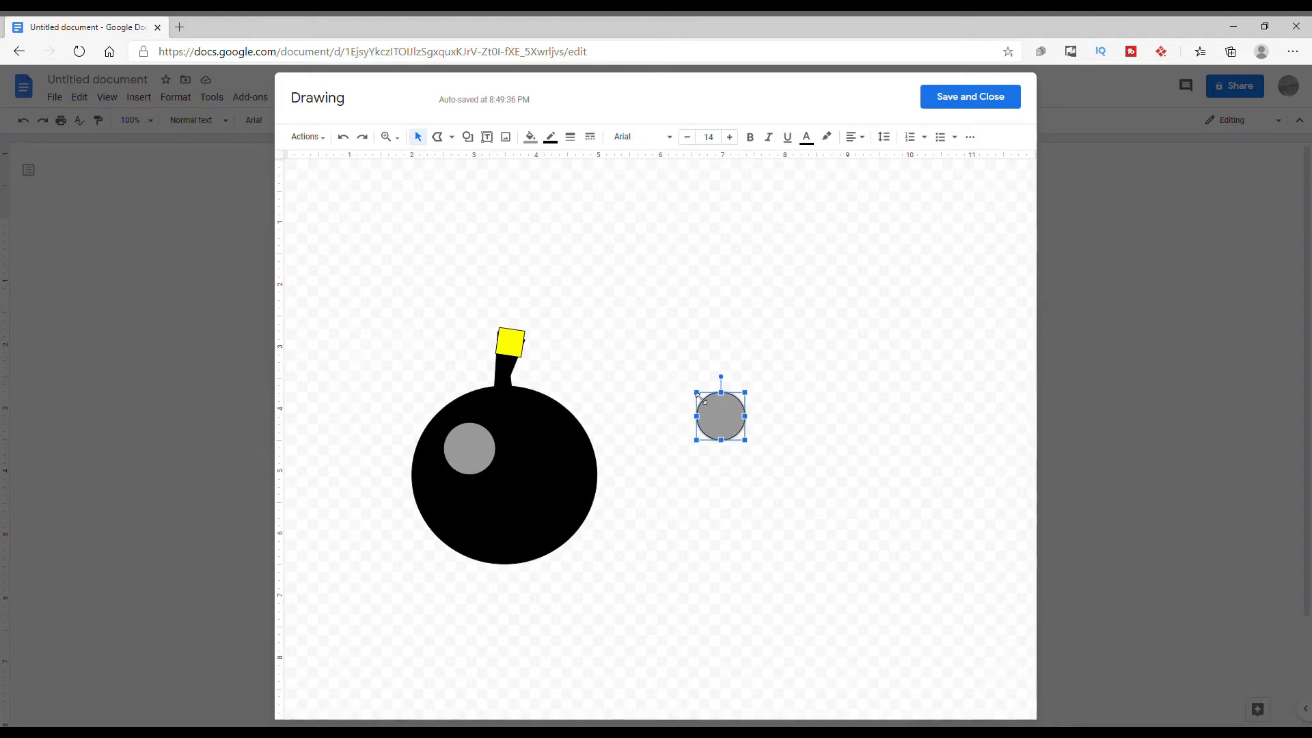
pyautogui.moveTo(696, 392); pyautogui.dragTo(710, 404)
pyautogui.moveTo(724, 422); pyautogui.dragTo(479, 466)
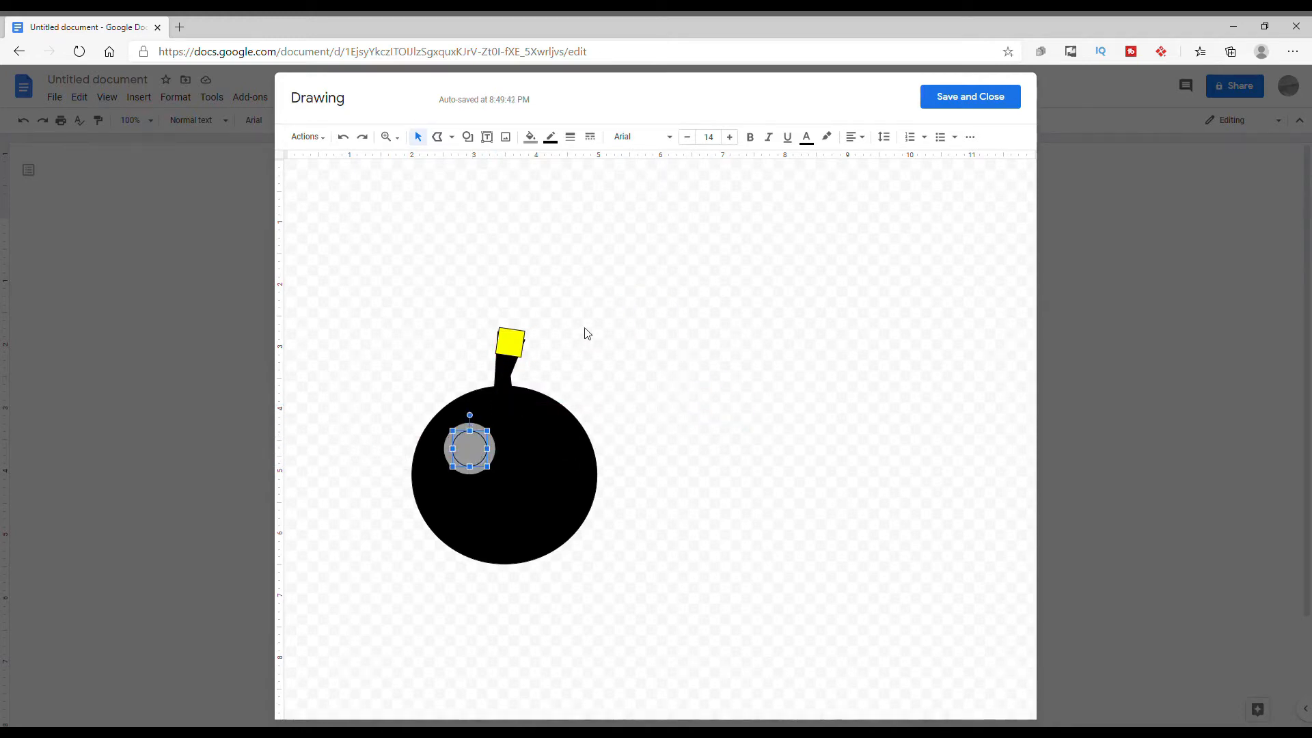
# Step: Fill the inner circle white and reshape it into a small oval at the gray circle's upper right
pyautogui.click(531, 136)
pyautogui.click(667, 204)
pyautogui.moveTo(469, 445)
pyautogui.mouseDown()
pyautogui.moveTo(465, 427)
pyautogui.moveTo(492, 452)
pyautogui.mouseUp()
pyautogui.click(635, 419)
pyautogui.click(476, 449)
pyautogui.hotkey('ctrl', 'z')
pyautogui.moveTo(452, 439); pyautogui.dragTo(477, 461)
# Step: Add a tiny black oval pupil on the right side of the white of the eye
pyautogui.click(468, 136)
pyautogui.moveTo(501, 160)
pyautogui.click(576, 186)
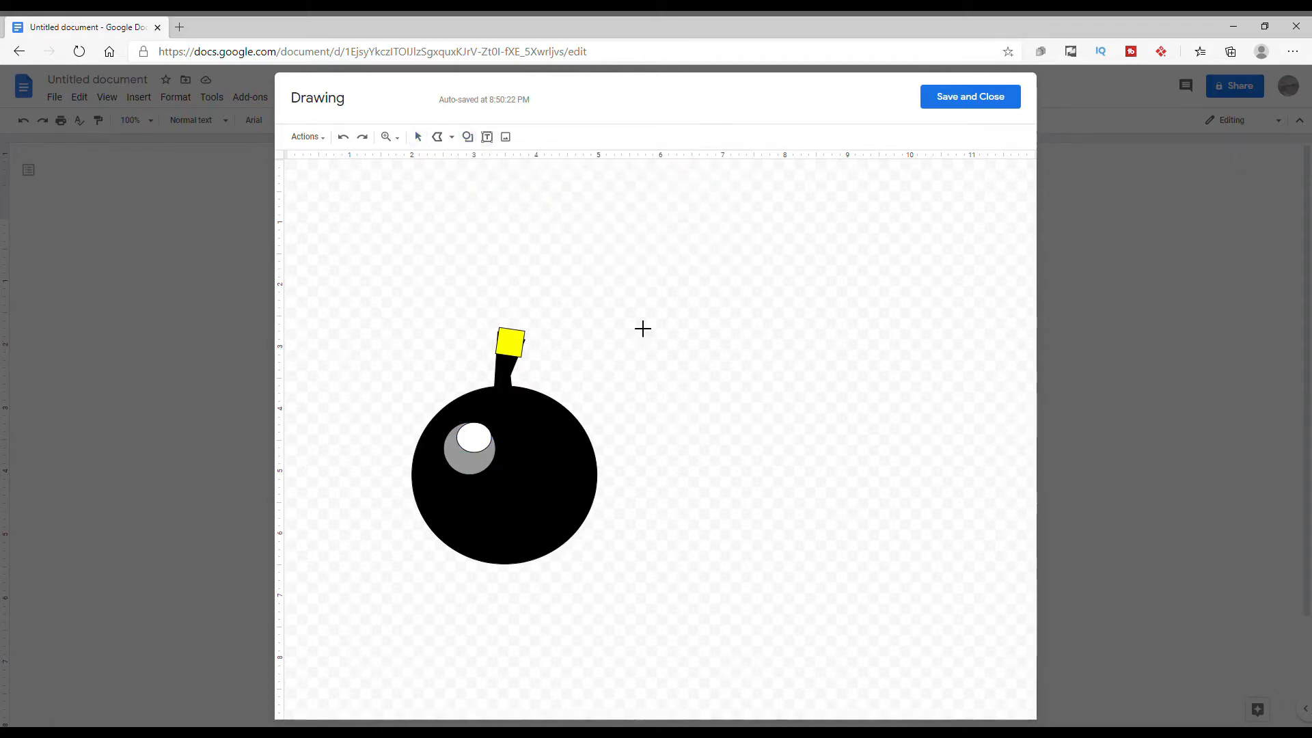
pyautogui.moveTo(640, 327); pyautogui.dragTo(476, 436)
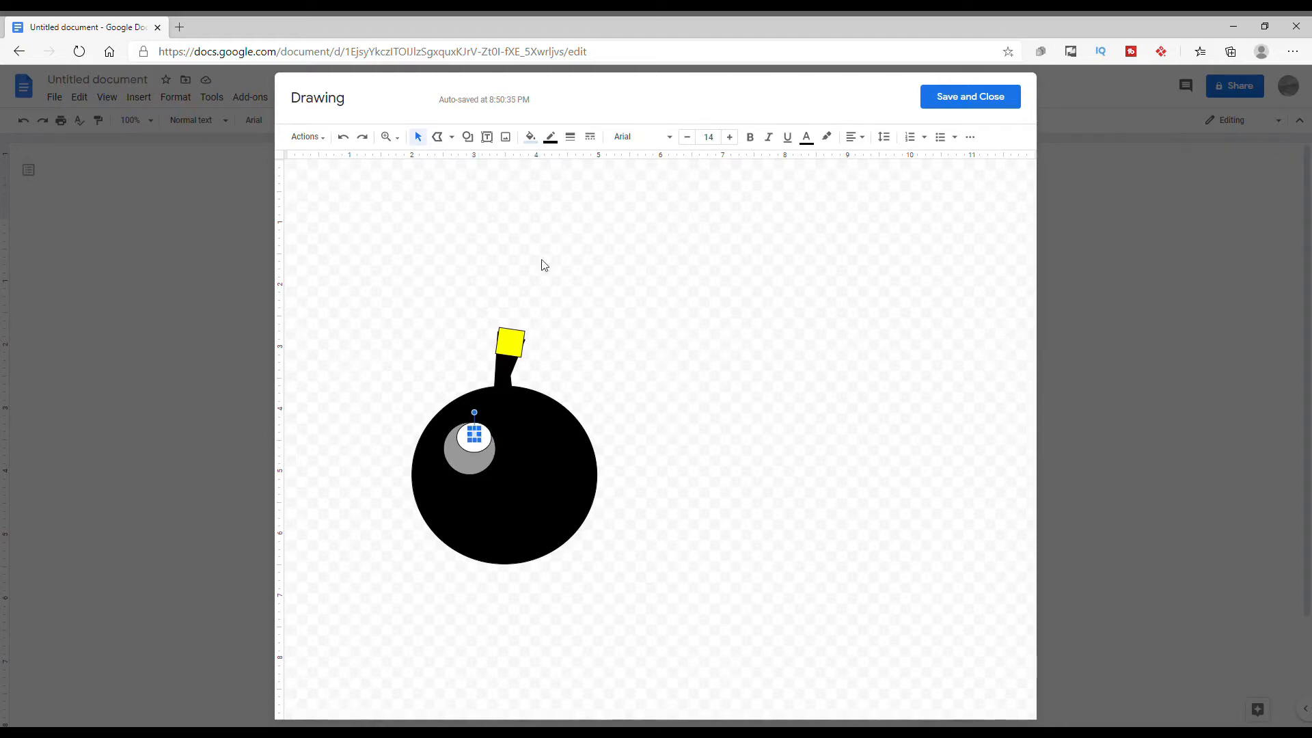
pyautogui.click(532, 139)
pyautogui.click(537, 206)
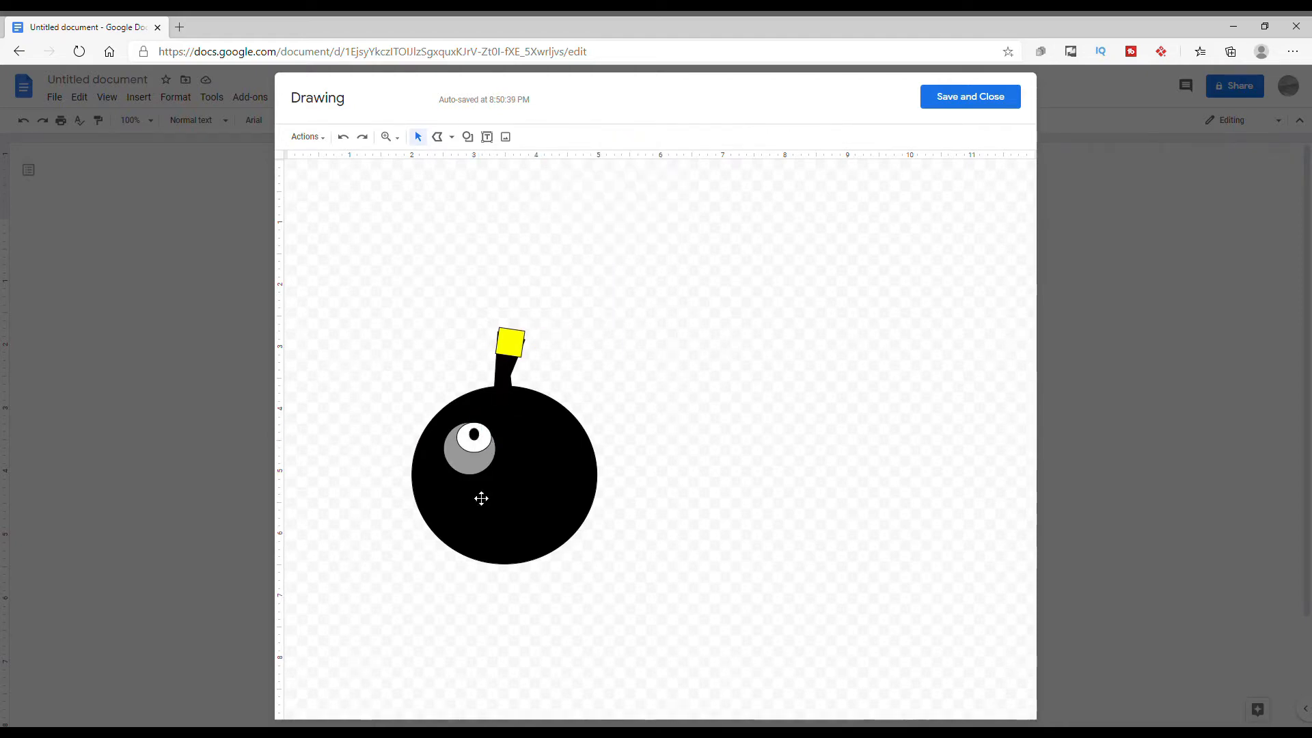
pyautogui.click(685, 481)
pyautogui.click(468, 136)
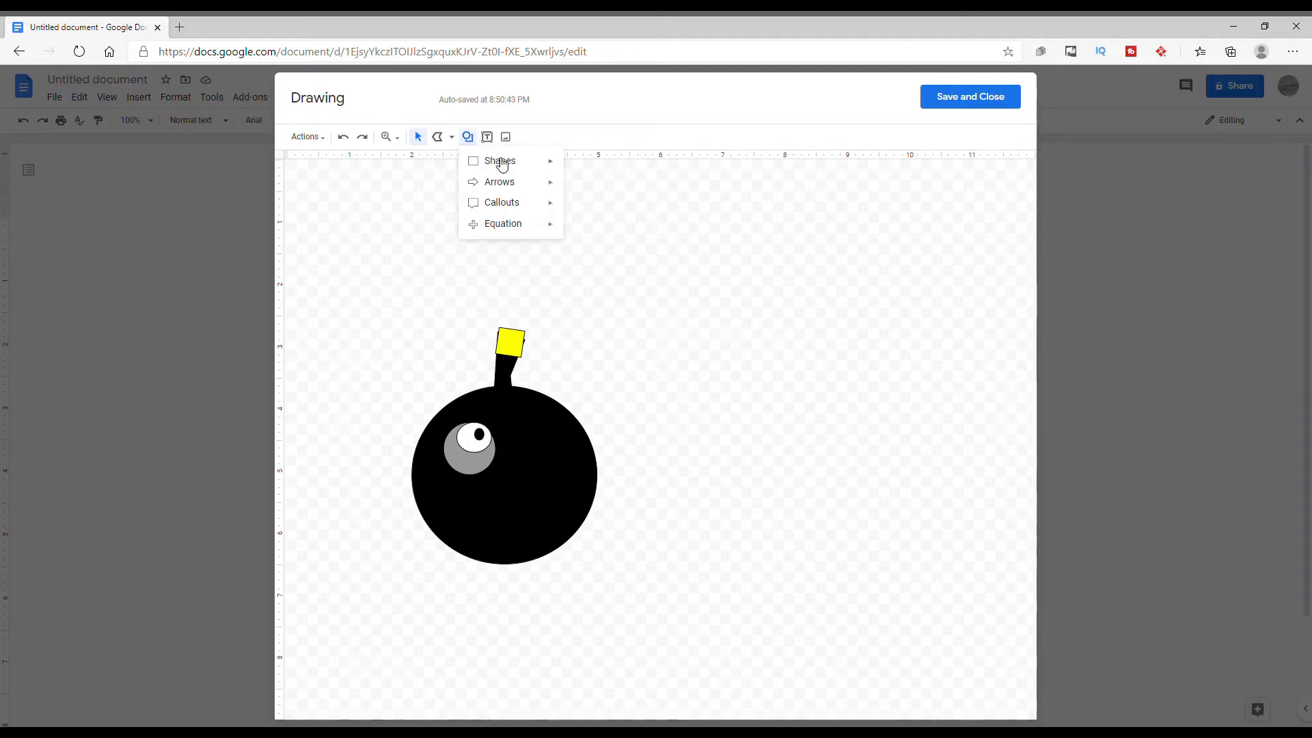
pyautogui.moveTo(483, 162)
pyautogui.click(577, 167)
pyautogui.moveTo(626, 332); pyautogui.dragTo(695, 340)
pyautogui.press('Escape')
# Step: Draw a thin rounded rectangle and place it as an eyebrow above the eye, slanting down toward the body's center
pyautogui.click(467, 137)
pyautogui.moveTo(499, 161)
pyautogui.click(590, 166)
pyautogui.moveTo(618, 340); pyautogui.dragTo(703, 348)
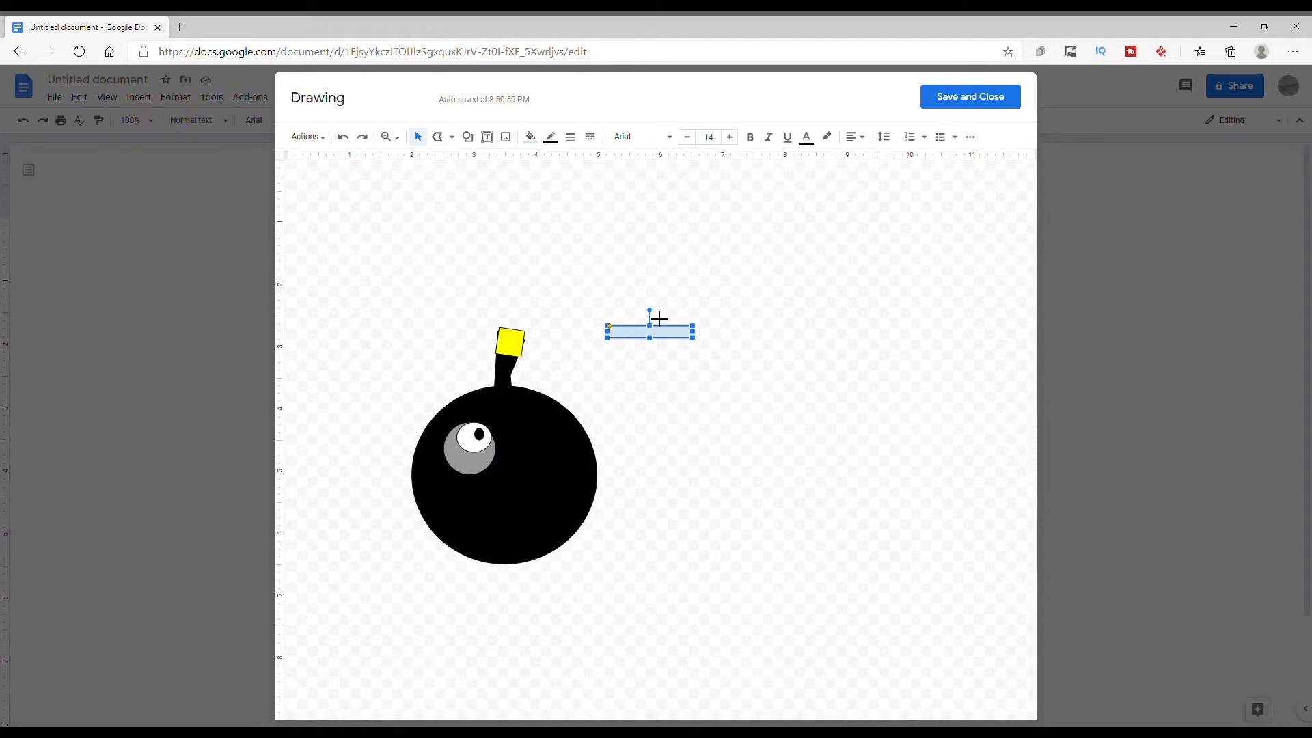
pyautogui.moveTo(649, 311); pyautogui.dragTo(516, 446)
pyautogui.press('Escape')
# Step: Shorten the eyebrow and shift it up and left so it rests on the eye's upper edge
pyautogui.click(504, 436)
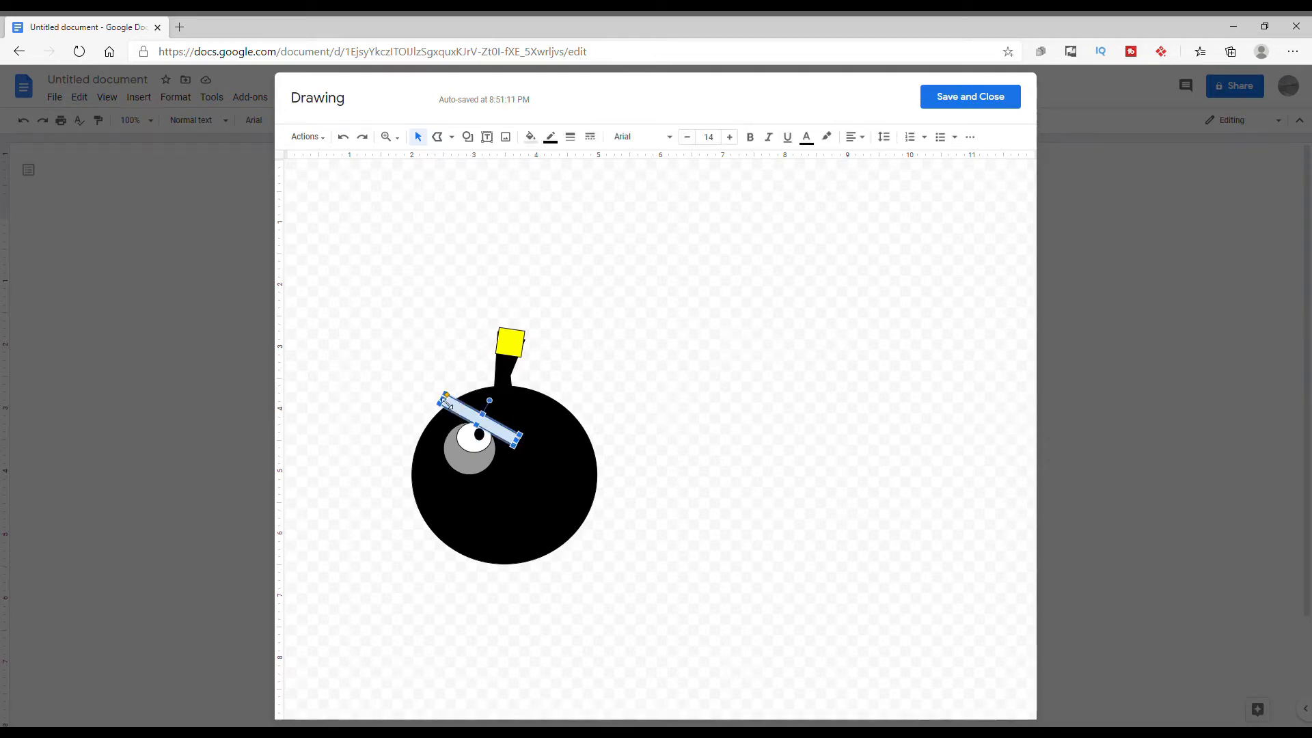
pyautogui.moveTo(452, 411); pyautogui.dragTo(452, 410)
pyautogui.moveTo(517, 441); pyautogui.dragTo(508, 435)
pyautogui.click(575, 305)
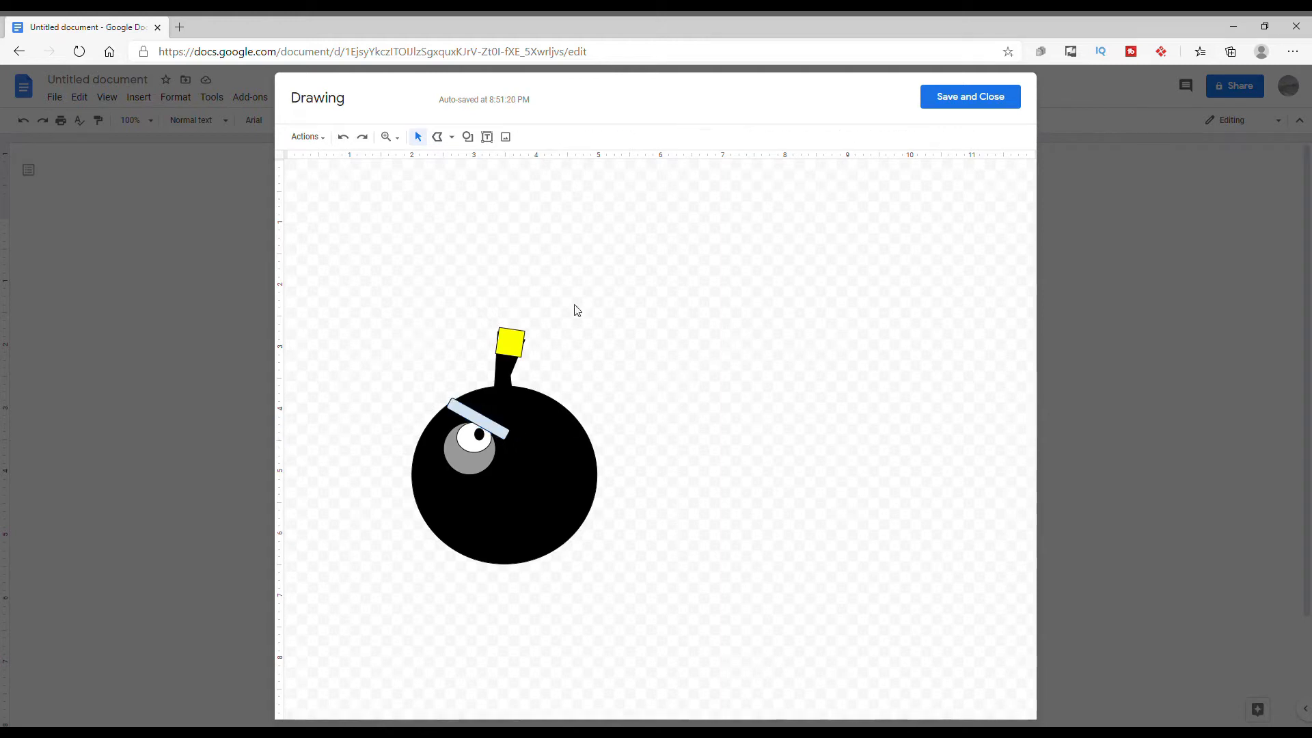
pyautogui.click(508, 436)
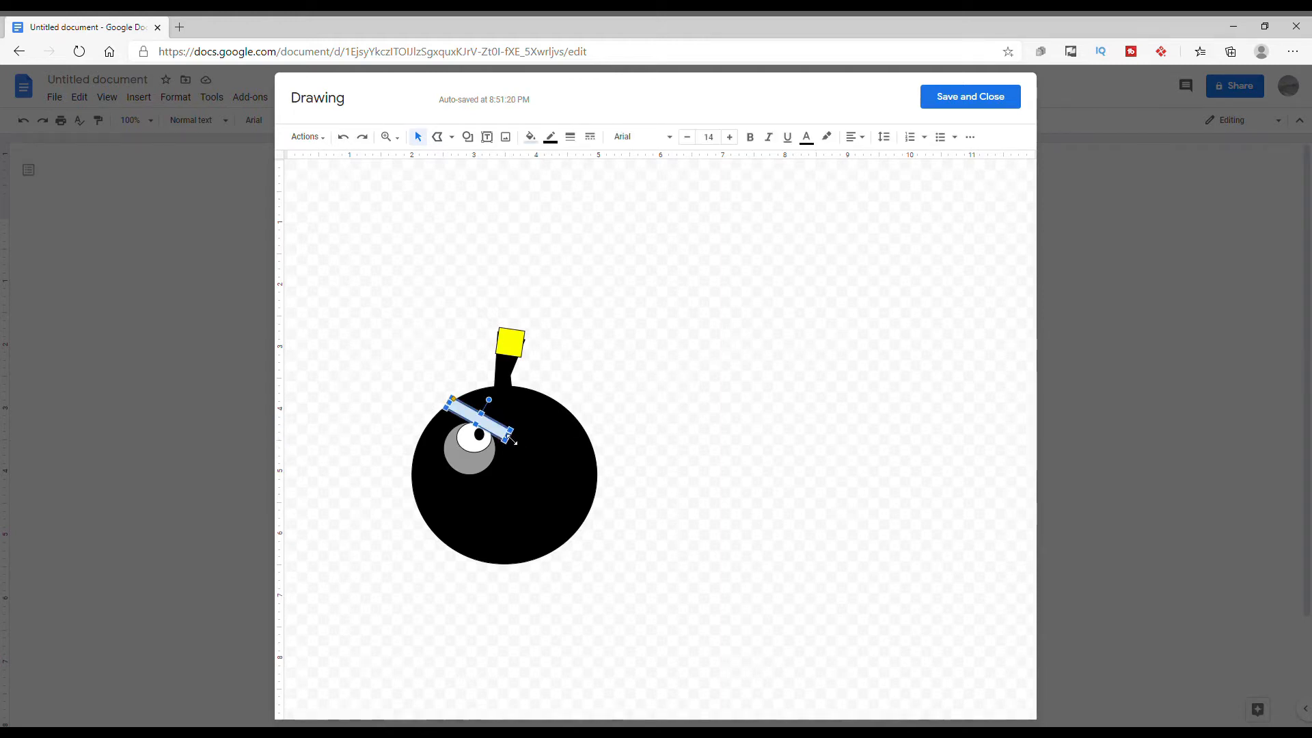
pyautogui.moveTo(508, 436); pyautogui.dragTo(441, 394)
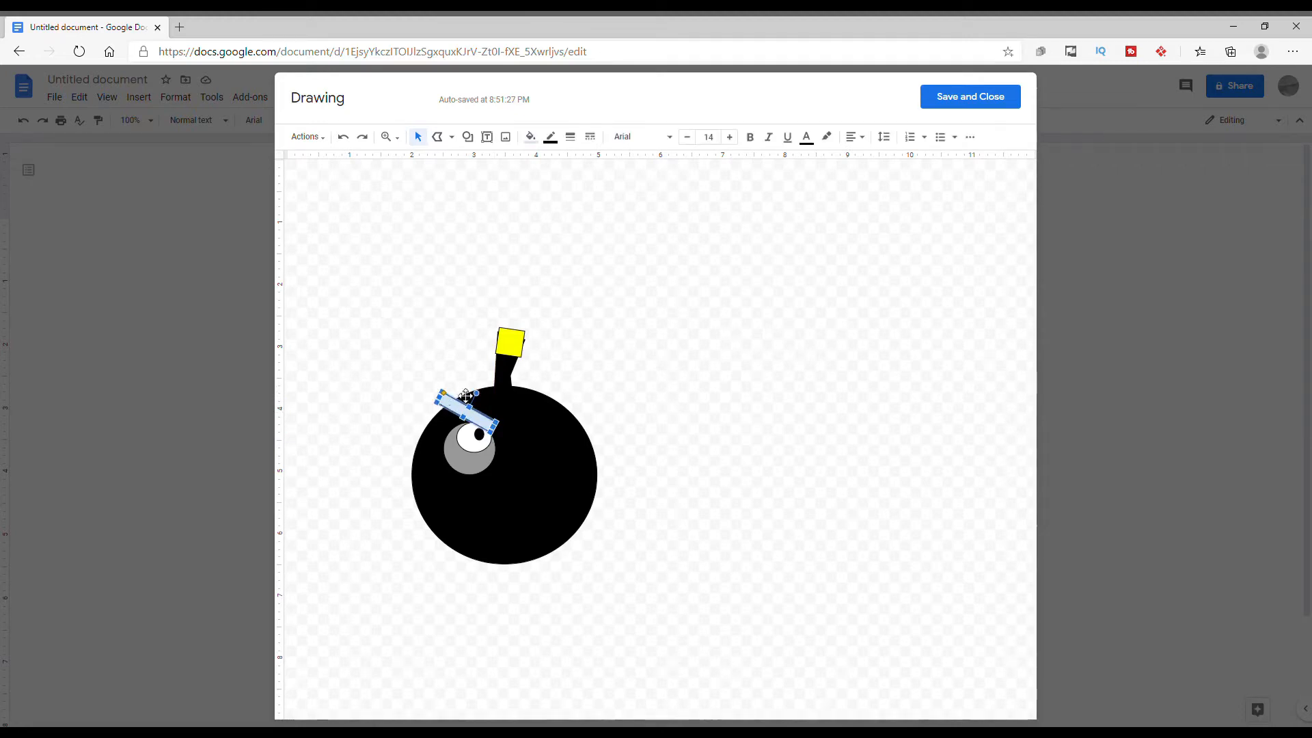
# Step: Try an orange fill and a lighter red shade on the eyebrow
pyautogui.click(530, 137)
pyautogui.click(564, 219)
pyautogui.click(599, 315)
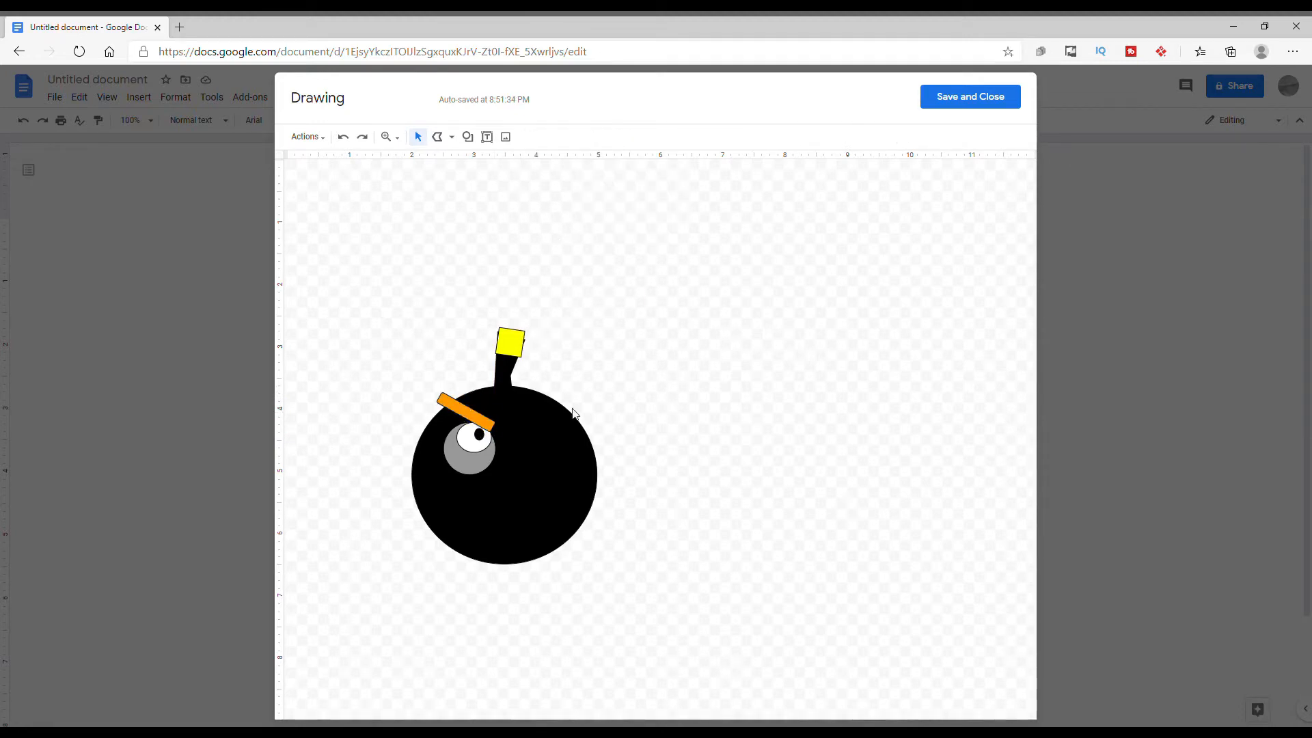
pyautogui.click(553, 463)
pyautogui.click(462, 410)
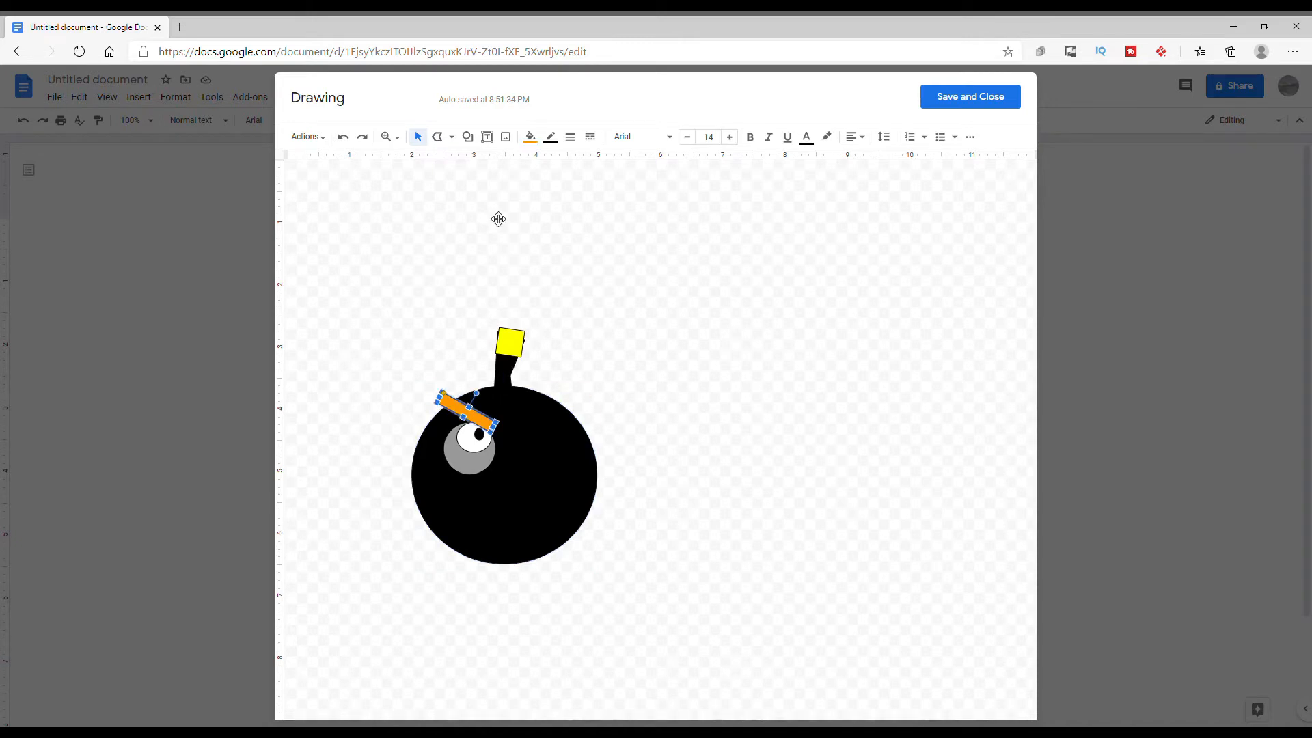
pyautogui.click(530, 137)
pyautogui.click(550, 263)
pyautogui.click(604, 321)
# Step: Fill the eyebrow with bright red
pyautogui.click(479, 414)
pyautogui.click(530, 137)
pyautogui.click(548, 217)
# Step: Move the black circle aside to select the eye with its eyebrow, and place a duplicate of them beside the body
pyautogui.click(545, 433)
pyautogui.moveTo(545, 433); pyautogui.dragTo(814, 358)
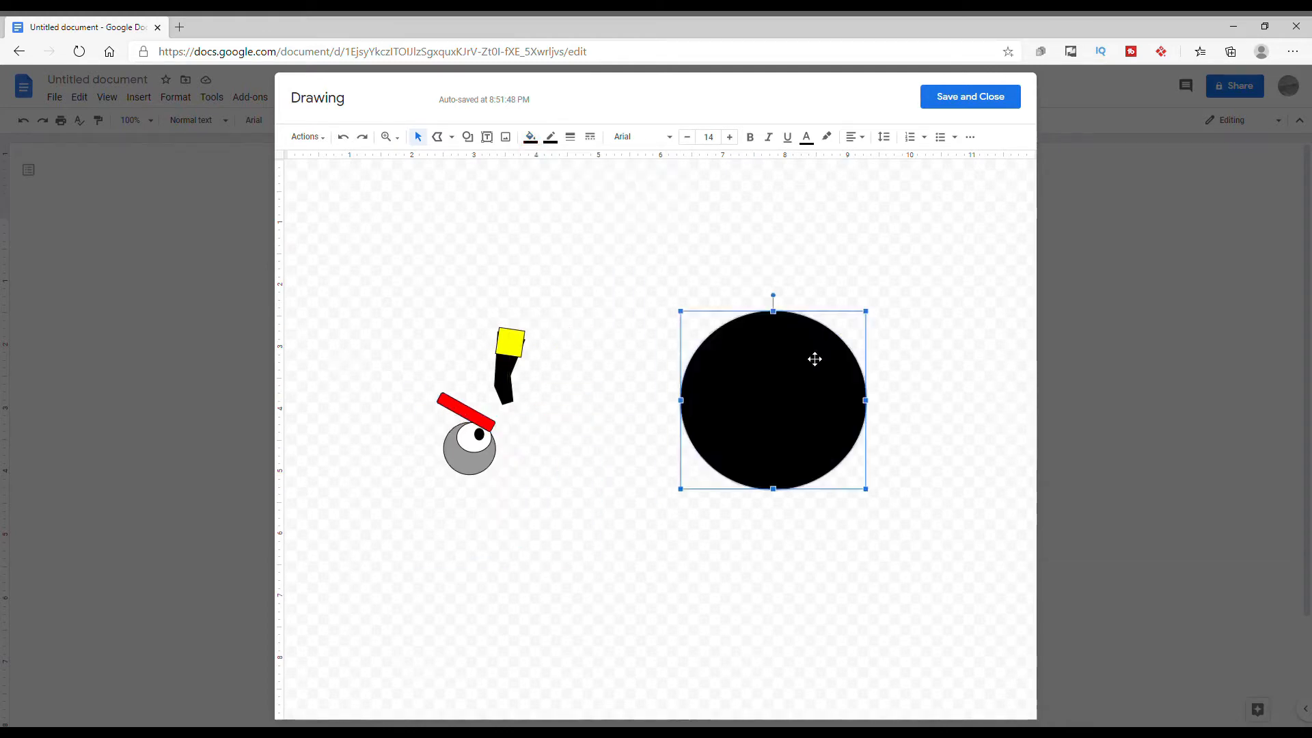
pyautogui.click(395, 383)
pyautogui.moveTo(434, 369); pyautogui.dragTo(501, 483)
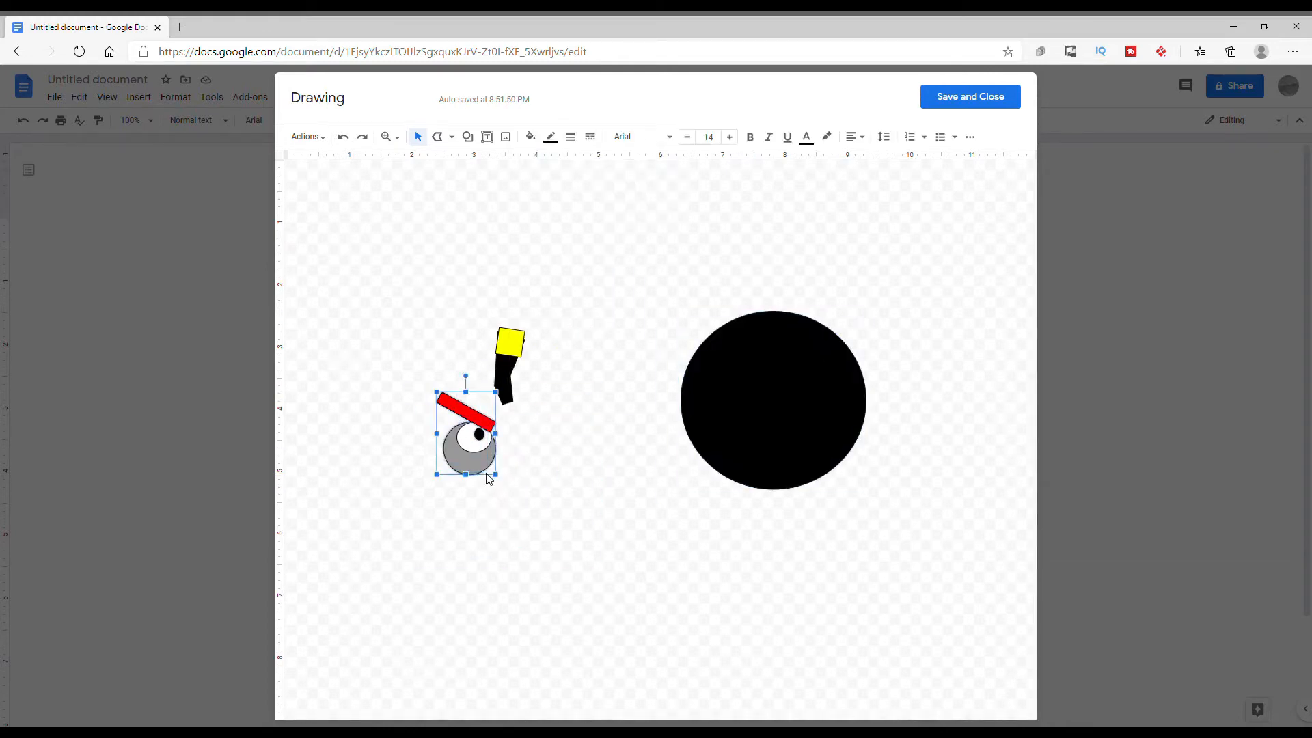
pyautogui.rightClick(482, 457)
pyautogui.click(530, 429)
pyautogui.click(661, 312)
pyautogui.moveTo(729, 396); pyautogui.dragTo(653, 465)
pyautogui.rightClick(752, 329)
pyautogui.click(765, 378)
# Step: Flip the duplicated eye and eyebrow horizontally and place them on the right side of the body
pyautogui.rightClick(653, 465)
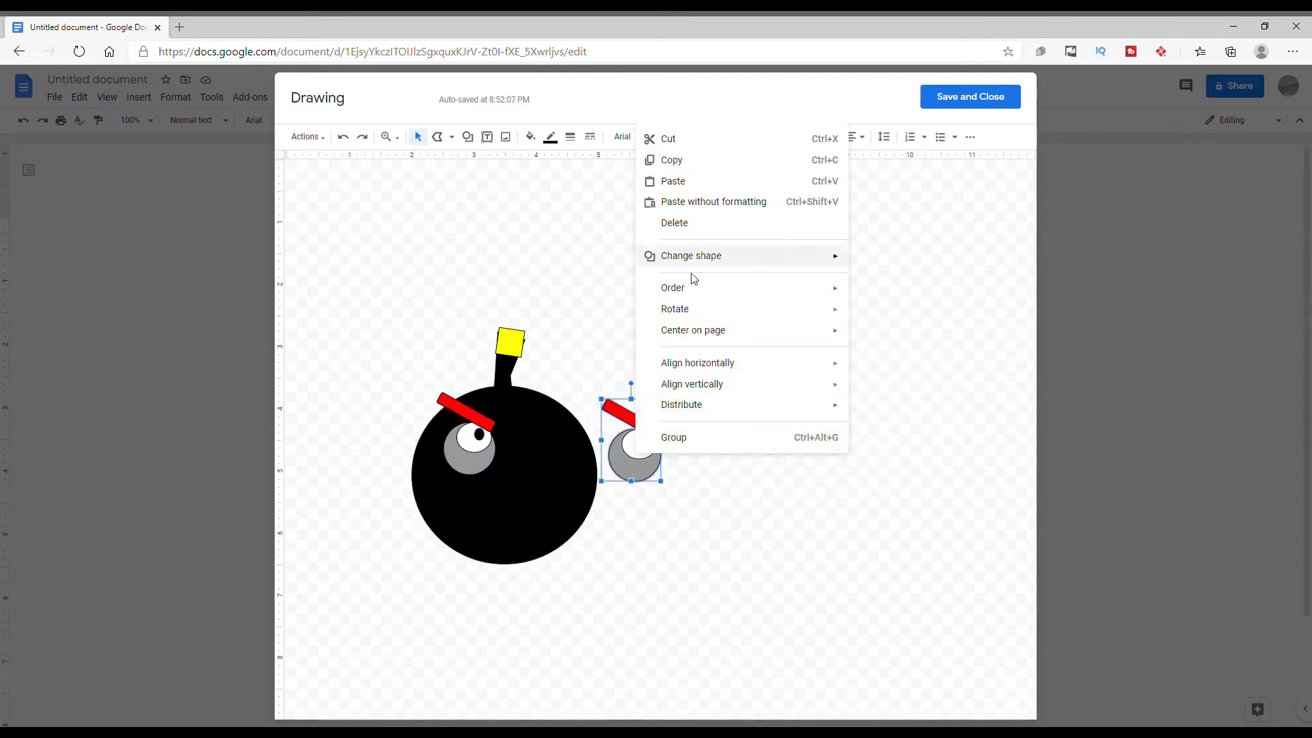
pyautogui.moveTo(697, 309)
pyautogui.click(916, 362)
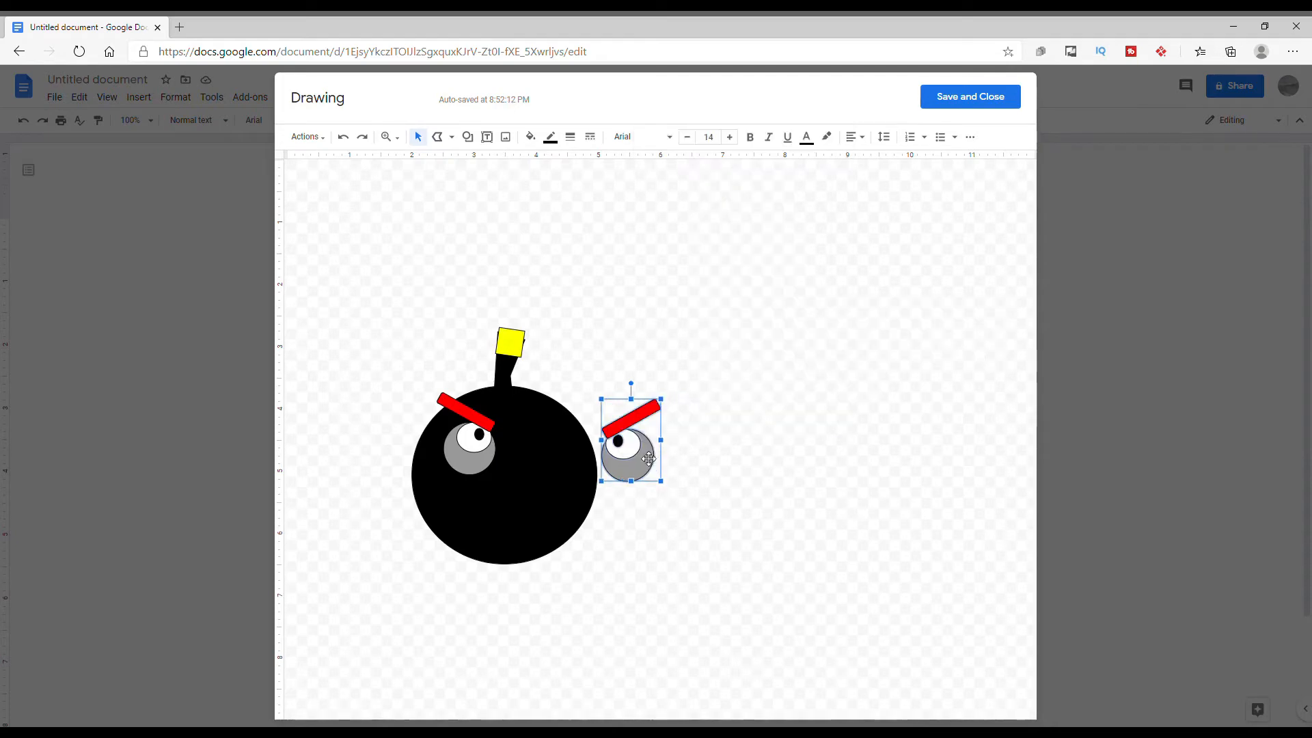
pyautogui.moveTo(644, 466); pyautogui.dragTo(571, 454)
pyautogui.click(682, 430)
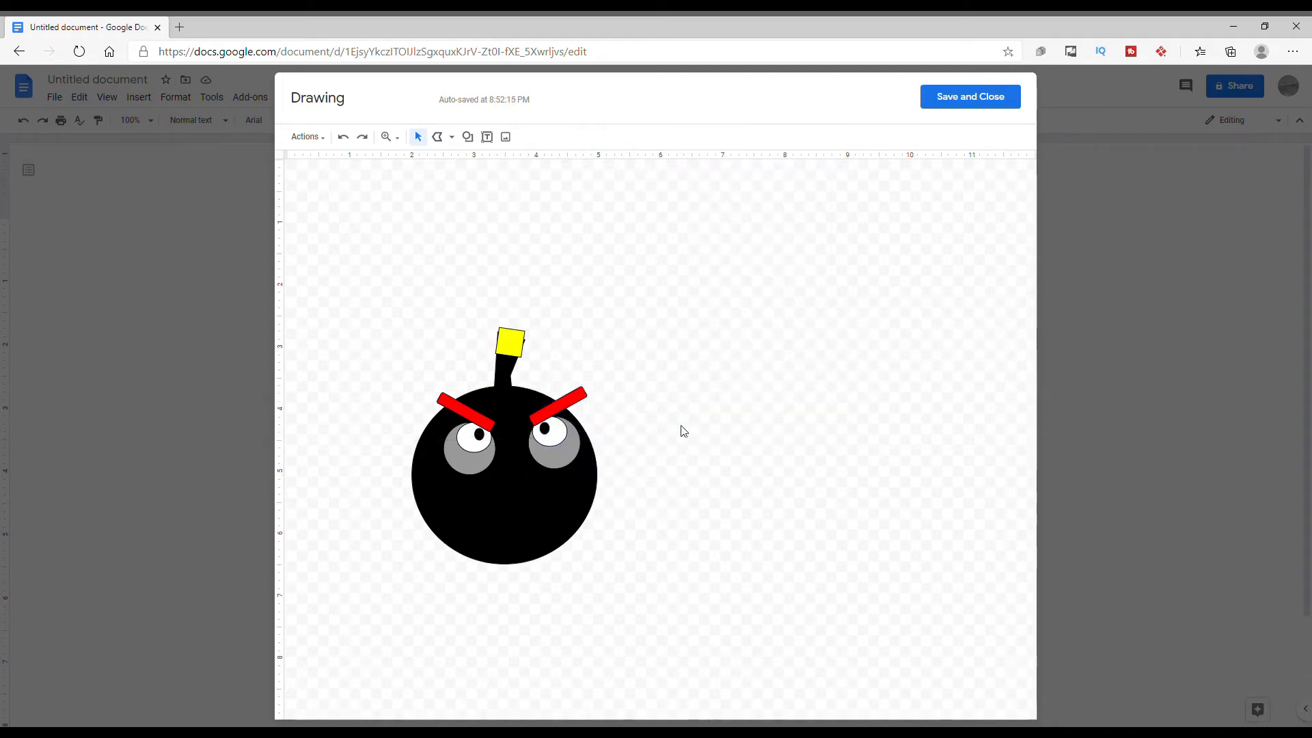
pyautogui.click(467, 139)
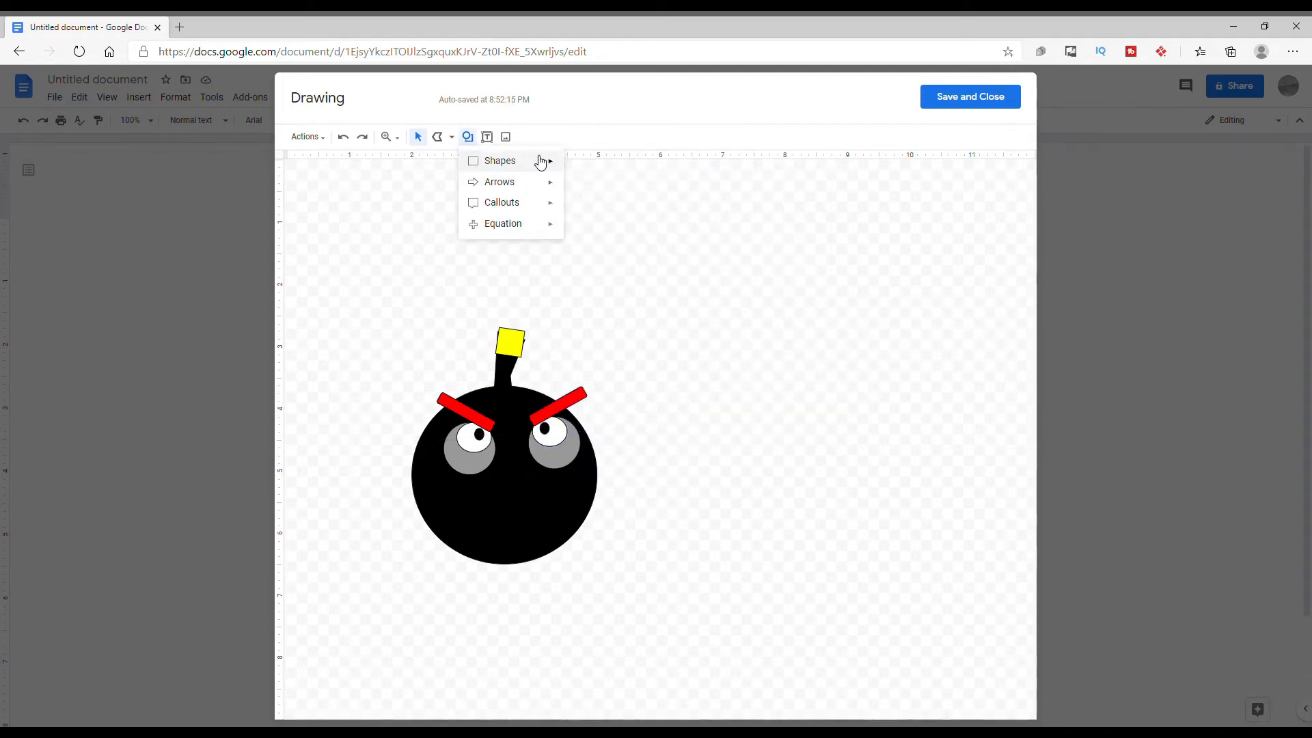
pyautogui.moveTo(505, 161)
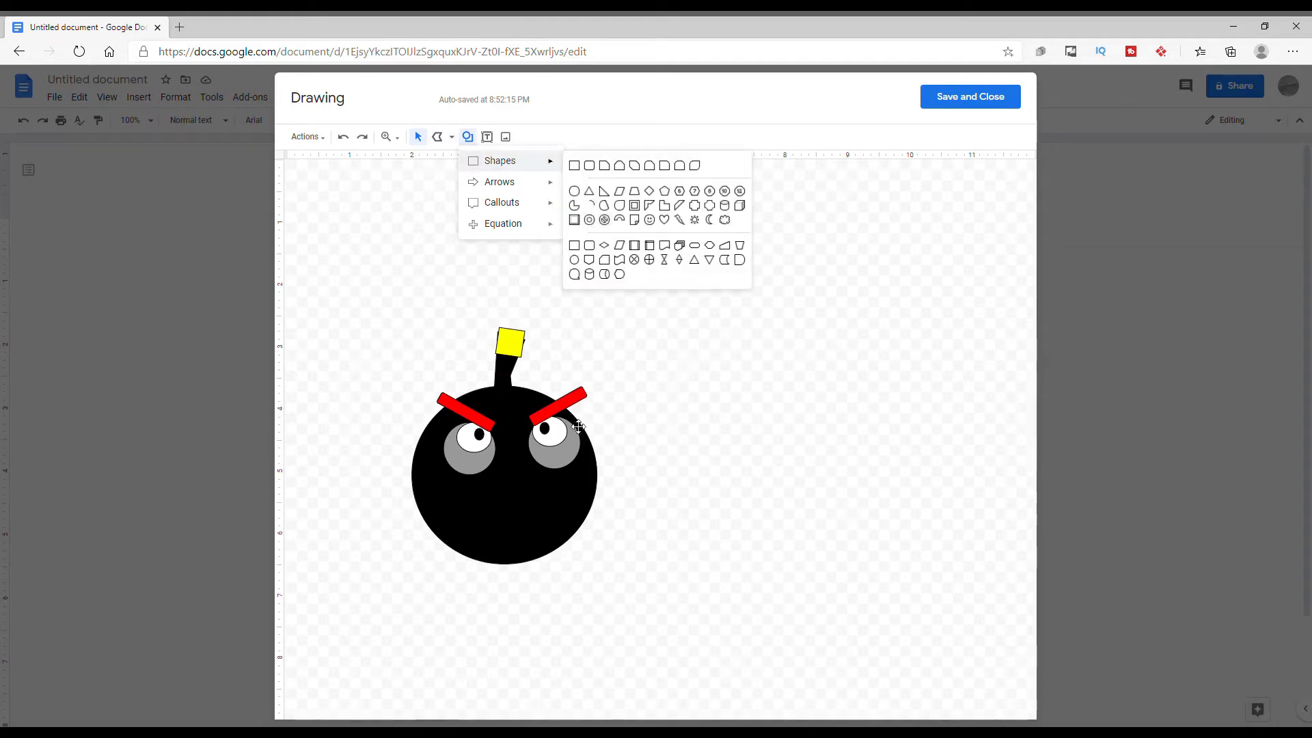
pyautogui.click(637, 352)
# Step: Level the right eye and eyebrow with the left ones and return the black circle behind both eyes
pyautogui.moveTo(534, 396)
pyautogui.mouseDown()
pyautogui.moveTo(562, 419)
pyautogui.moveTo(922, 249)
pyautogui.moveTo(598, 471)
pyautogui.mouseUp()
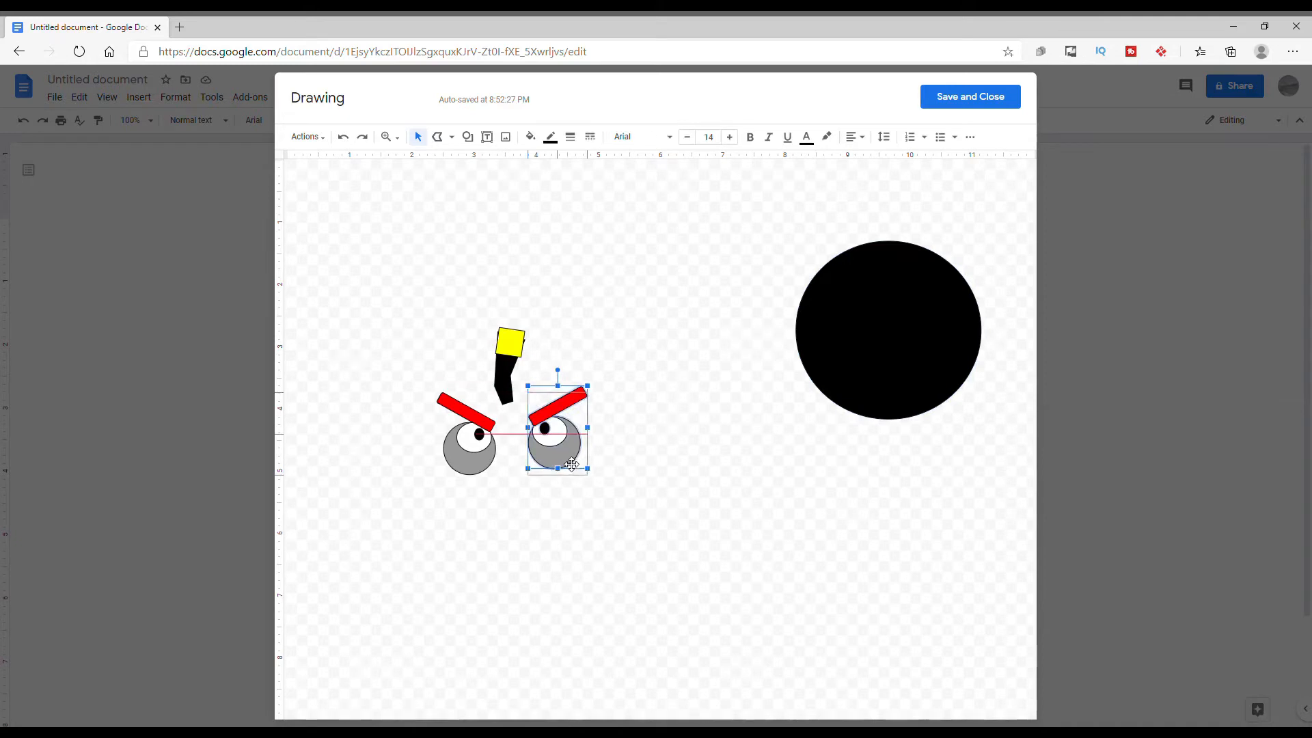
pyautogui.click(655, 446)
pyautogui.moveTo(883, 345); pyautogui.dragTo(500, 486)
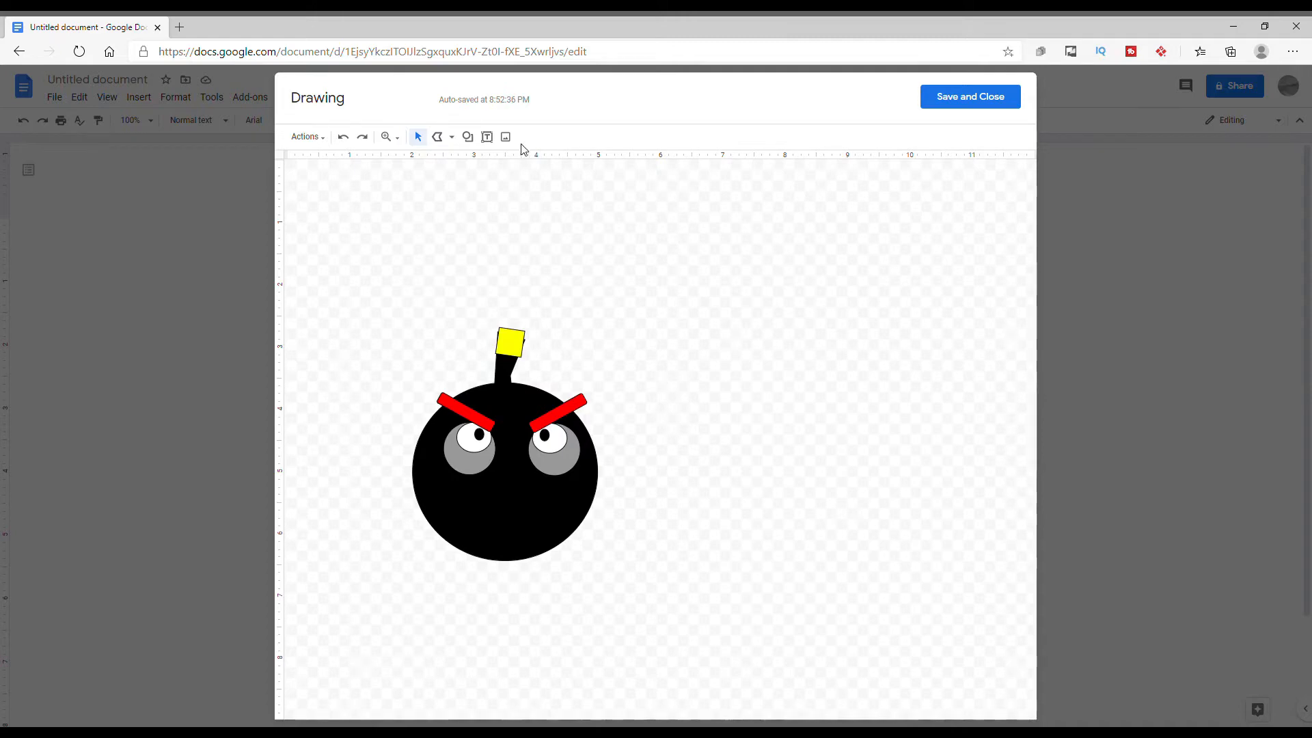
# Step: Draw a small right triangle and place it on the body just below the right eye
pyautogui.click(452, 136)
pyautogui.click(468, 137)
pyautogui.moveTo(495, 159)
pyautogui.click(591, 196)
pyautogui.click(468, 136)
pyautogui.click(592, 195)
pyautogui.moveTo(623, 296); pyautogui.dragTo(588, 484)
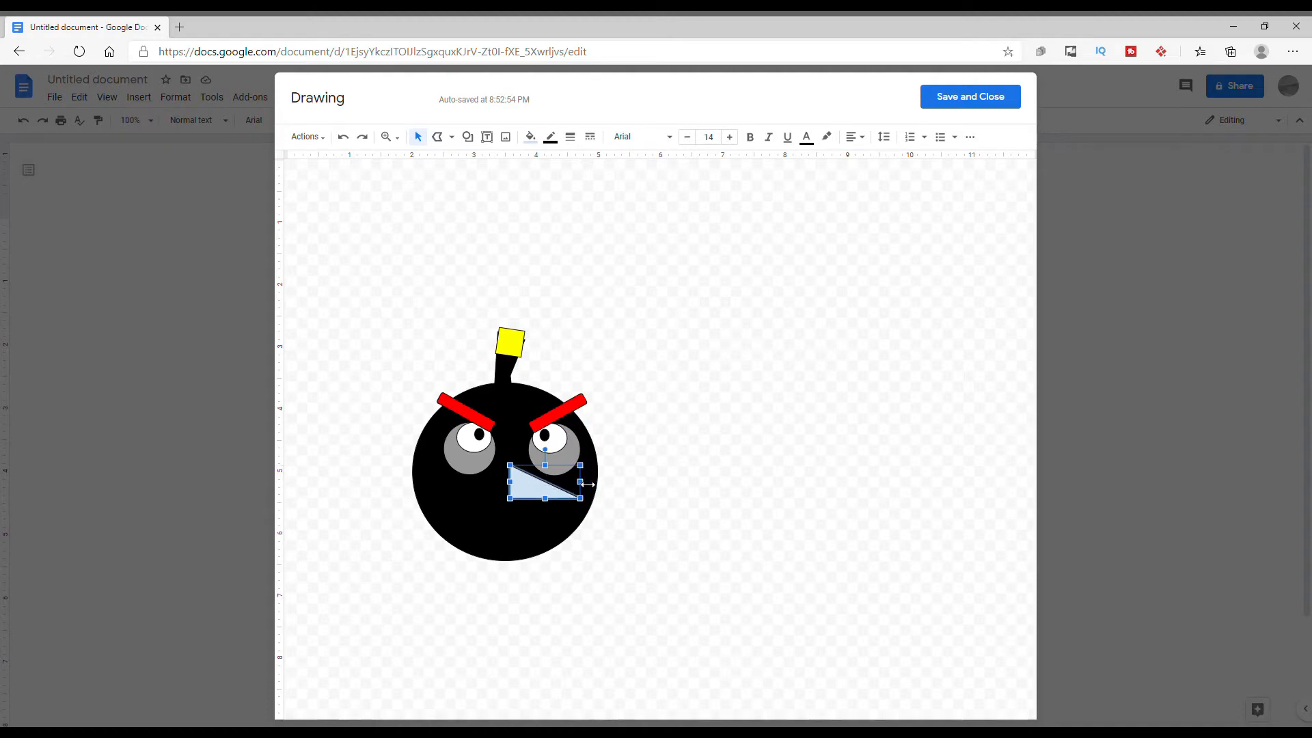
# Step: Fill the right triangle below the right eye with yellow
pyautogui.click(530, 137)
pyautogui.click(581, 220)
pyautogui.rightClick(539, 485)
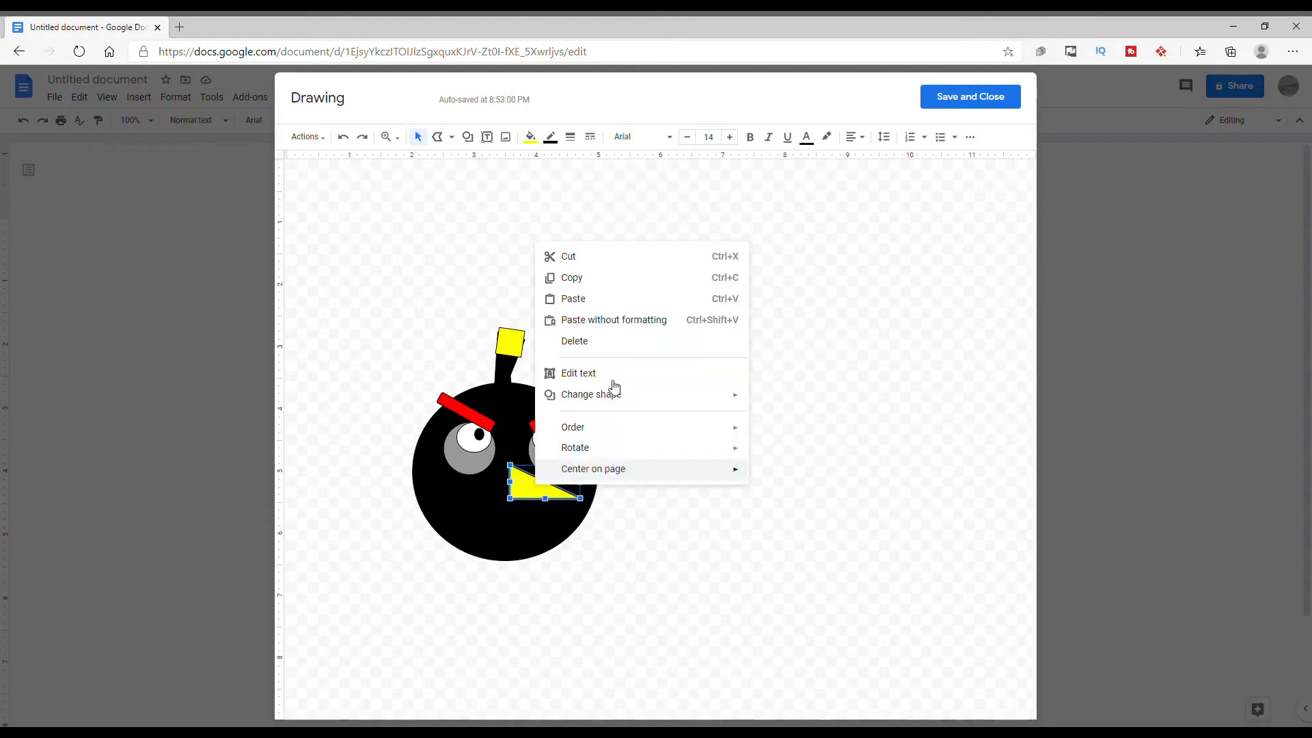
pyautogui.click(596, 278)
pyautogui.rightClick(656, 335)
pyautogui.click(703, 389)
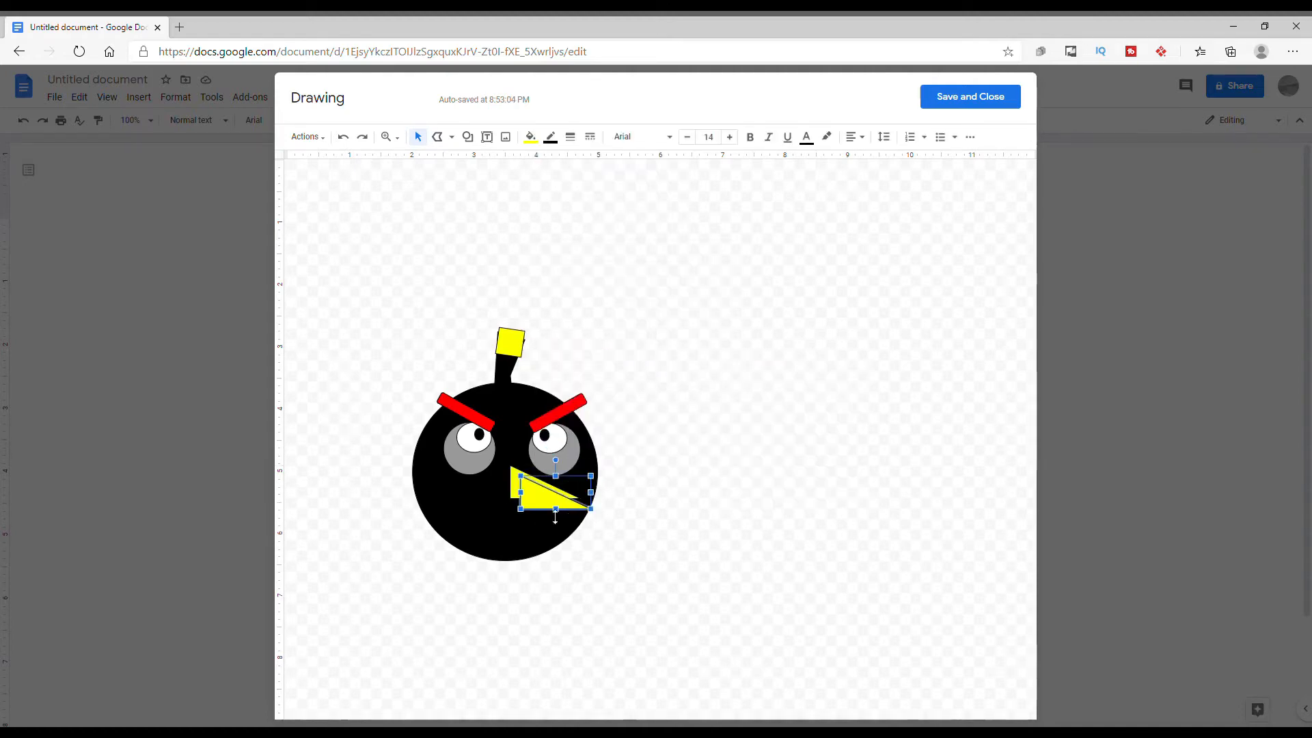
pyautogui.moveTo(547, 509); pyautogui.dragTo(688, 571)
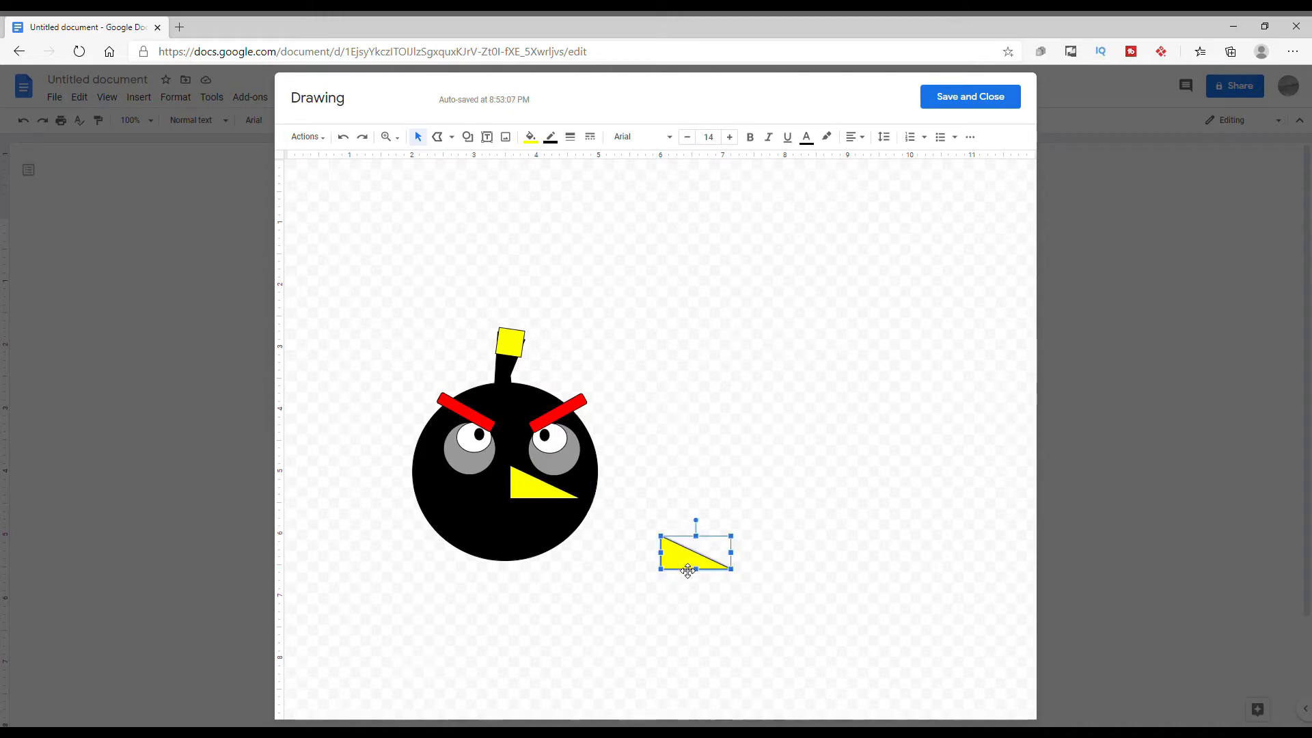
pyautogui.press('Delete')
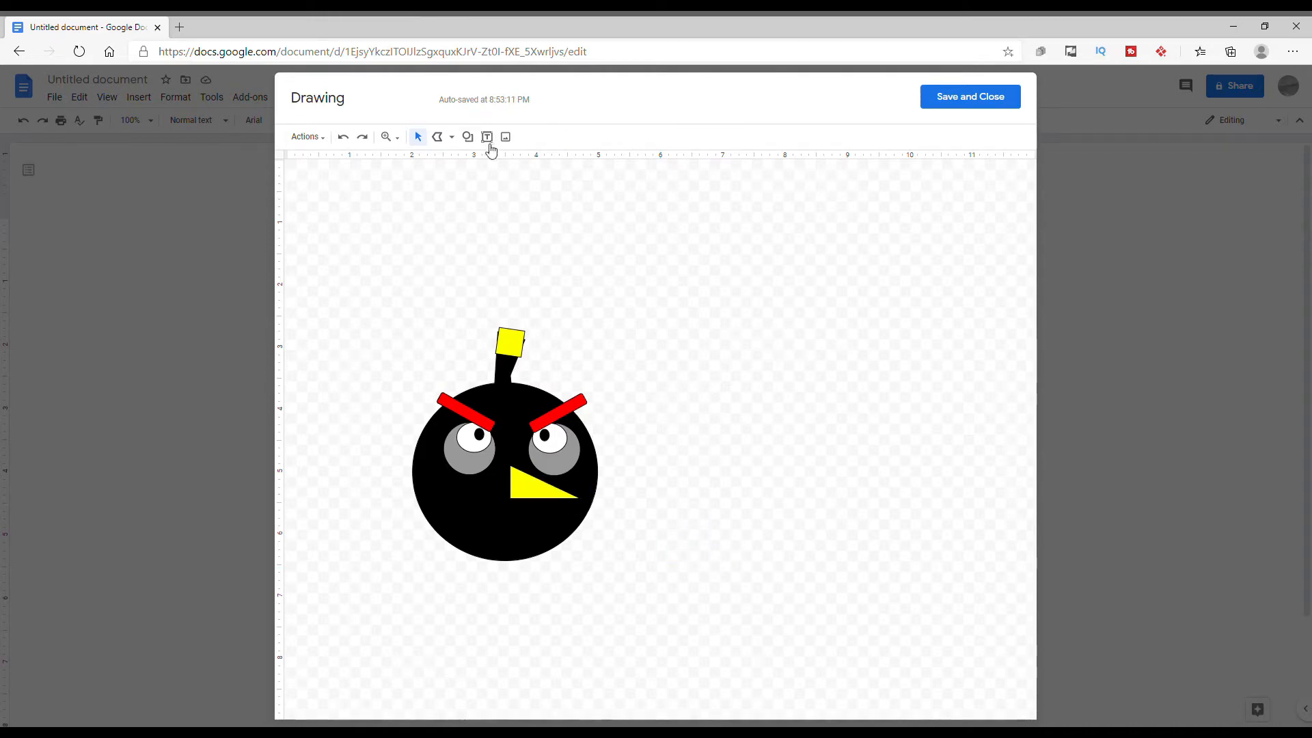
# Step: Draw a small half circle, turn it flat side up directly beneath the yellow triangle, and fill it yellow
pyautogui.click(467, 137)
pyautogui.moveTo(559, 170)
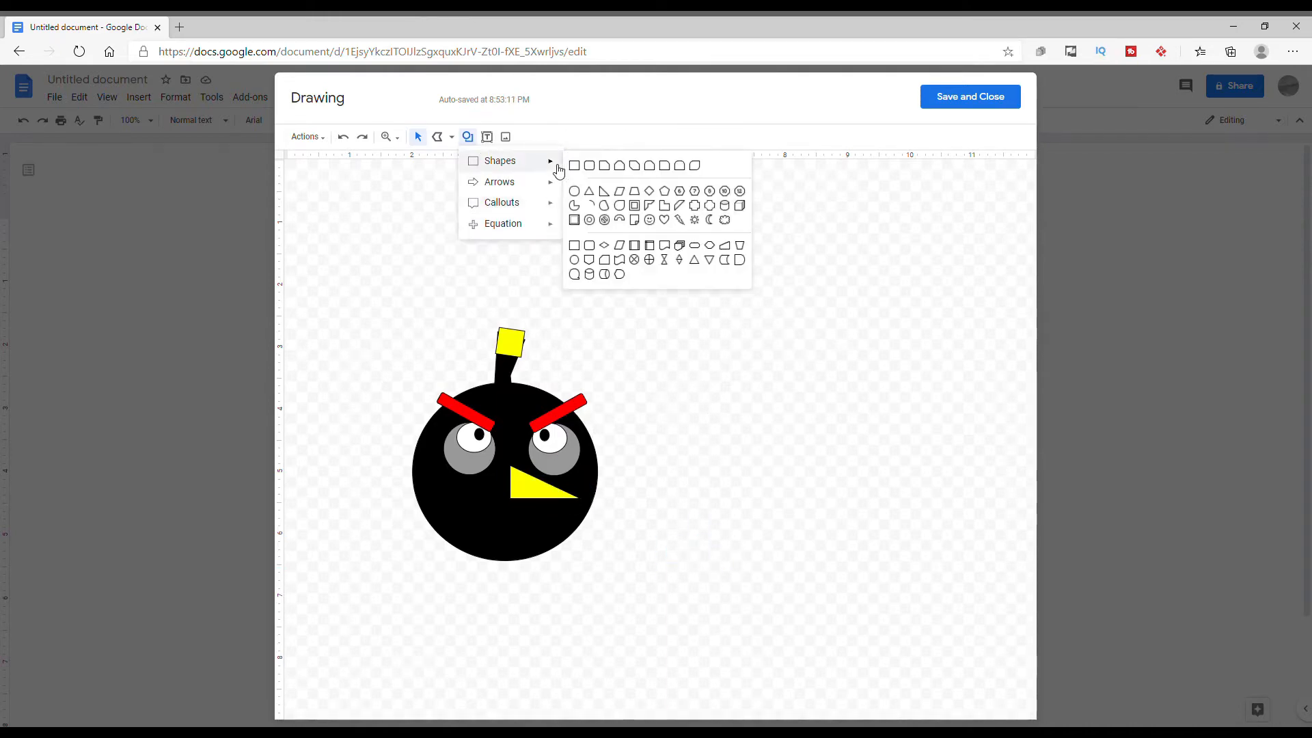
pyautogui.click(576, 205)
pyautogui.moveTo(660, 482); pyautogui.dragTo(694, 537)
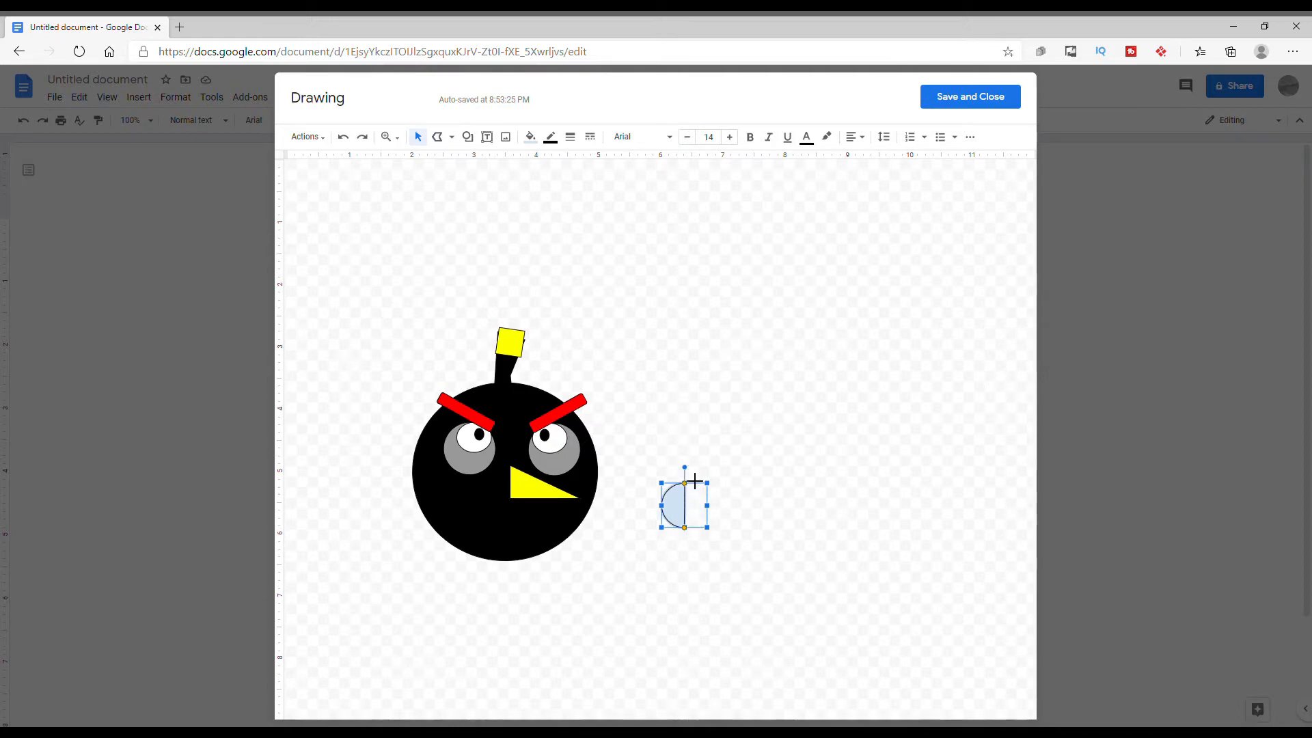
pyautogui.moveTo(684, 468); pyautogui.dragTo(555, 524)
pyautogui.click(530, 137)
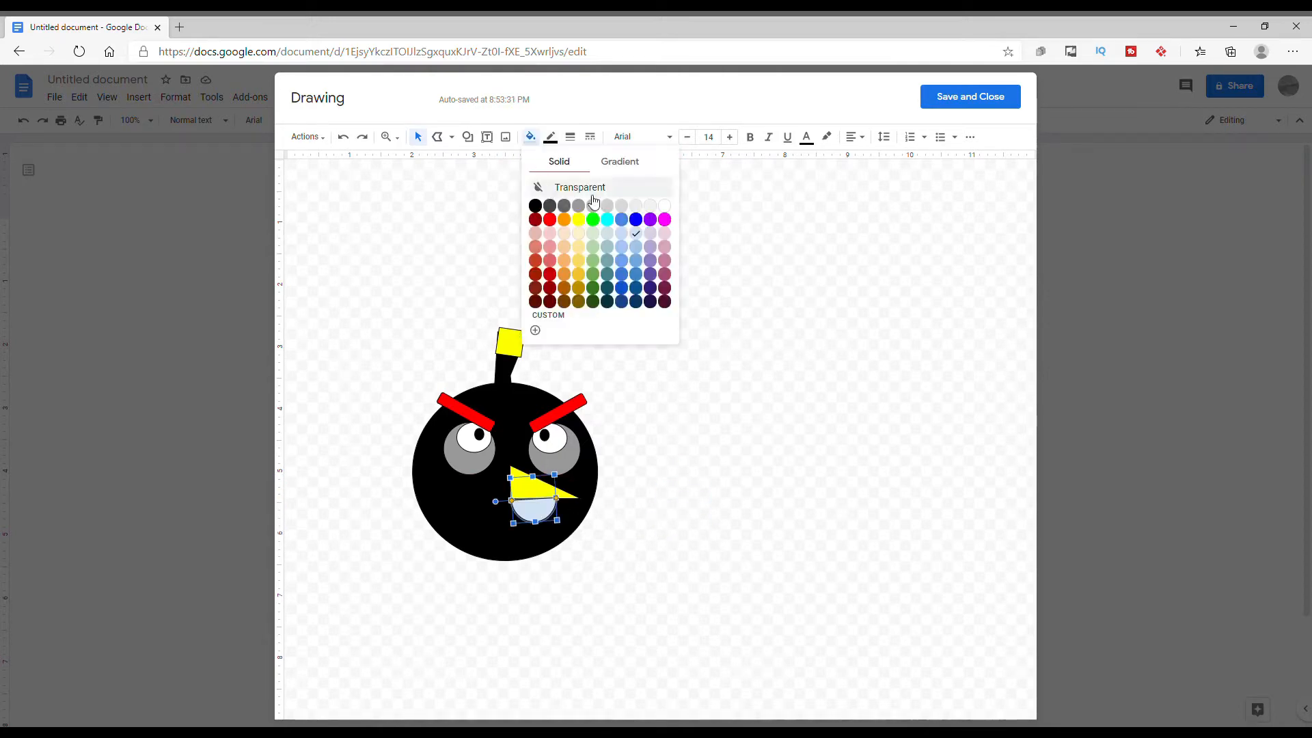
pyautogui.click(581, 227)
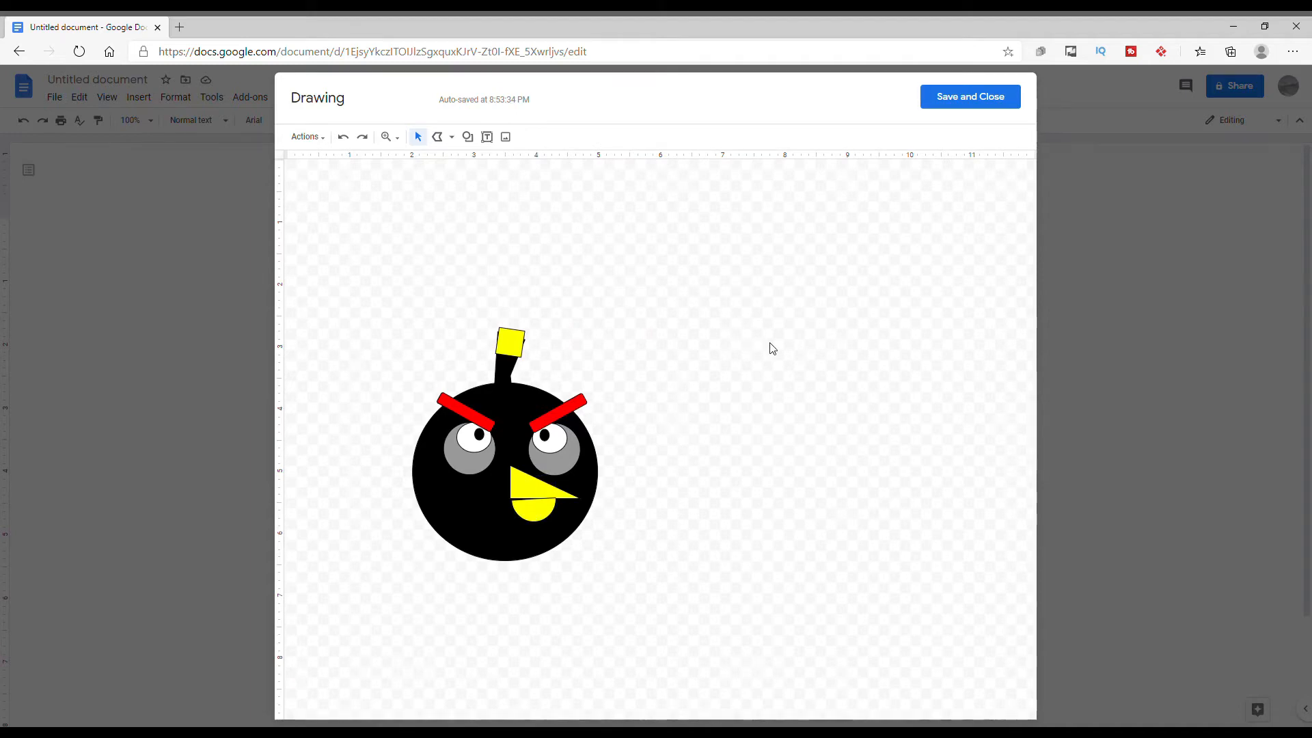
# Step: Rotate the yellow half circle slightly so its flat edge runs parallel to the triangle's base
pyautogui.click(544, 525)
pyautogui.click(501, 506)
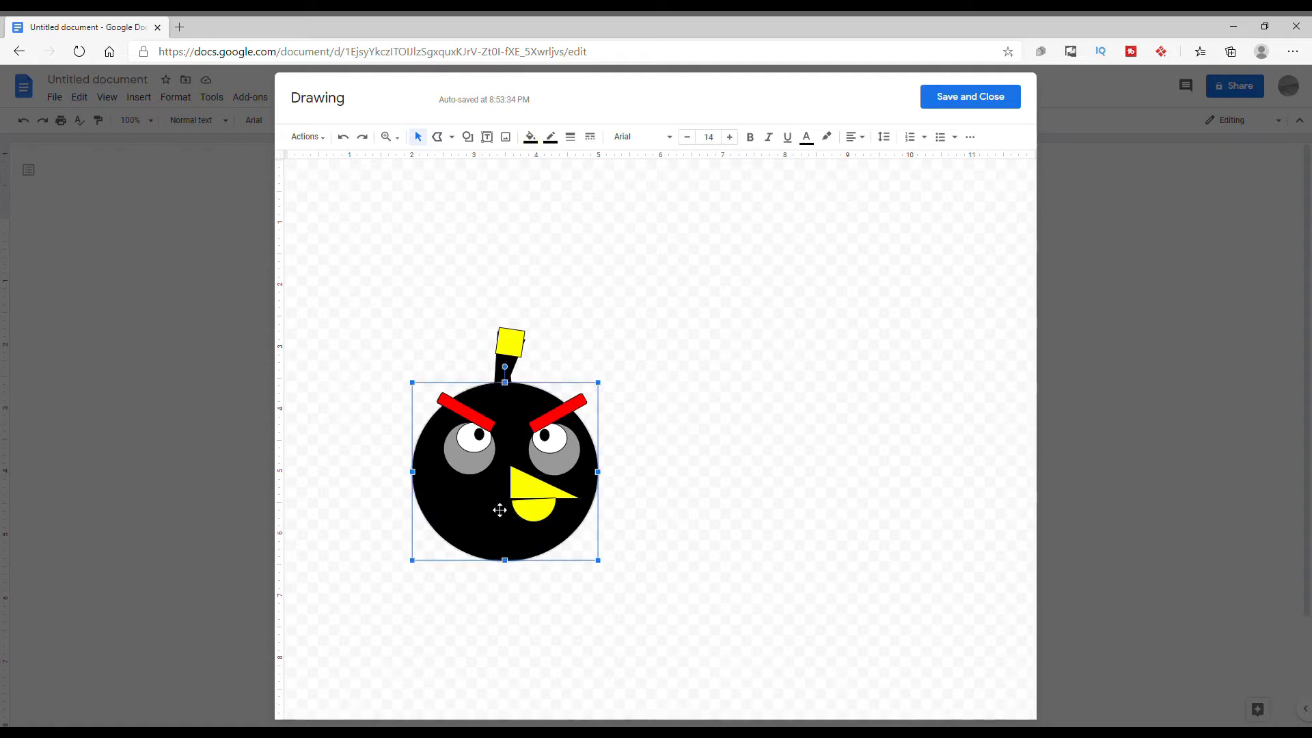
pyautogui.click(546, 521)
pyautogui.moveTo(496, 502); pyautogui.dragTo(494, 499)
pyautogui.click(726, 500)
# Step: Nudge the yellow triangle and half circle so their vertical edges line up and they meet as one beak
pyautogui.click(541, 495)
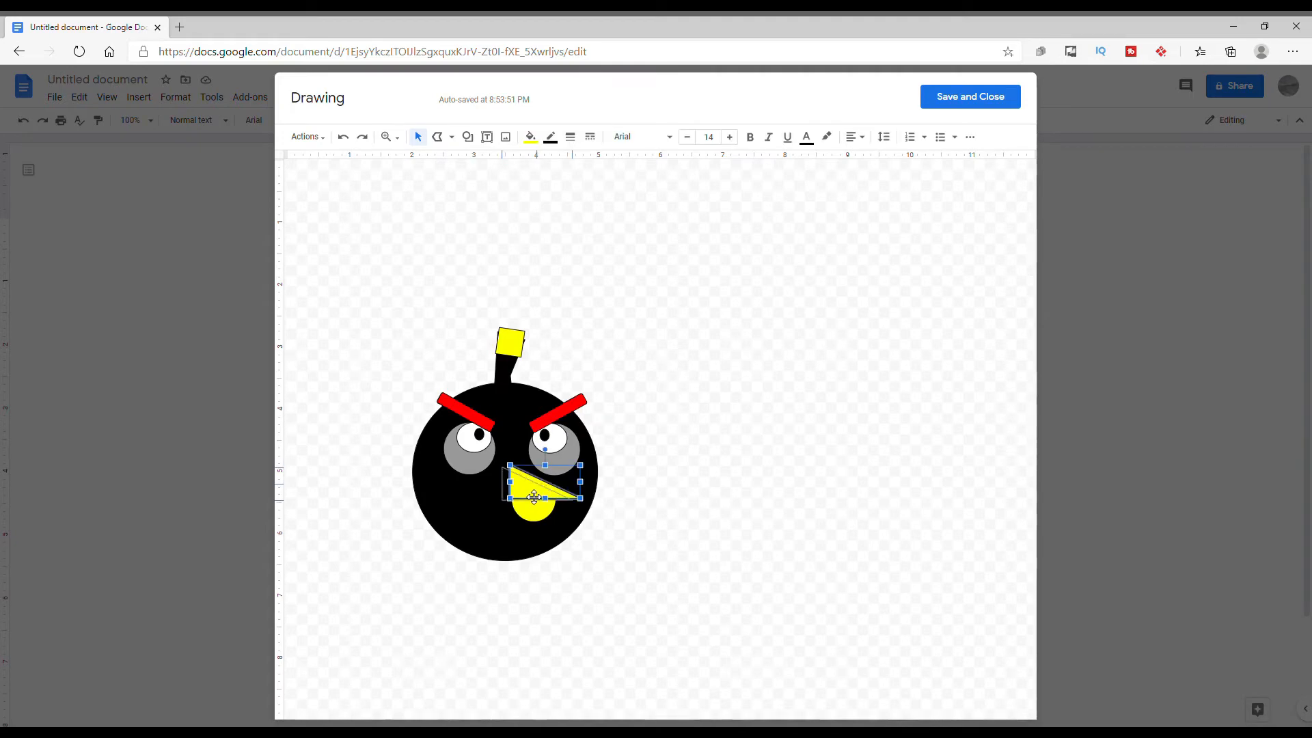
pyautogui.click(531, 516)
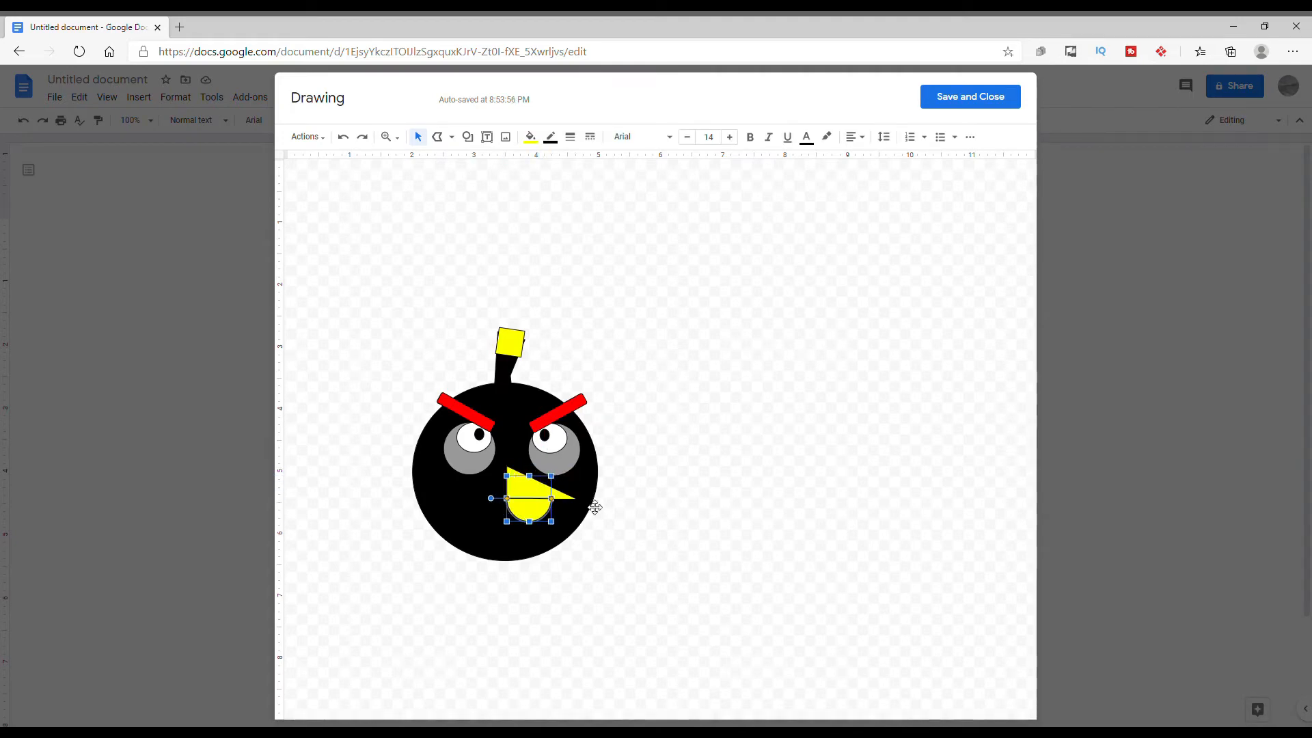
pyautogui.click(690, 487)
pyautogui.click(537, 515)
pyautogui.click(745, 475)
pyautogui.click(527, 493)
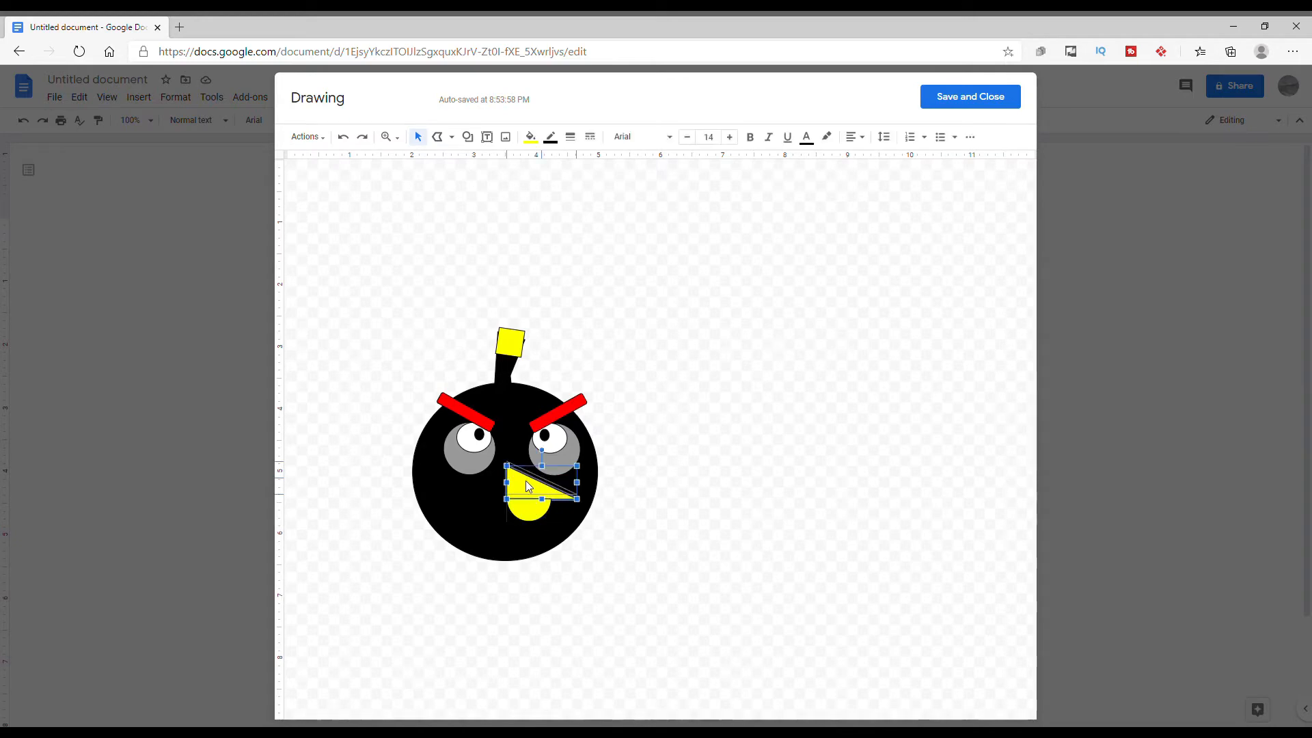
pyautogui.moveTo(527, 492); pyautogui.dragTo(530, 492)
pyautogui.click(669, 496)
pyautogui.click(541, 516)
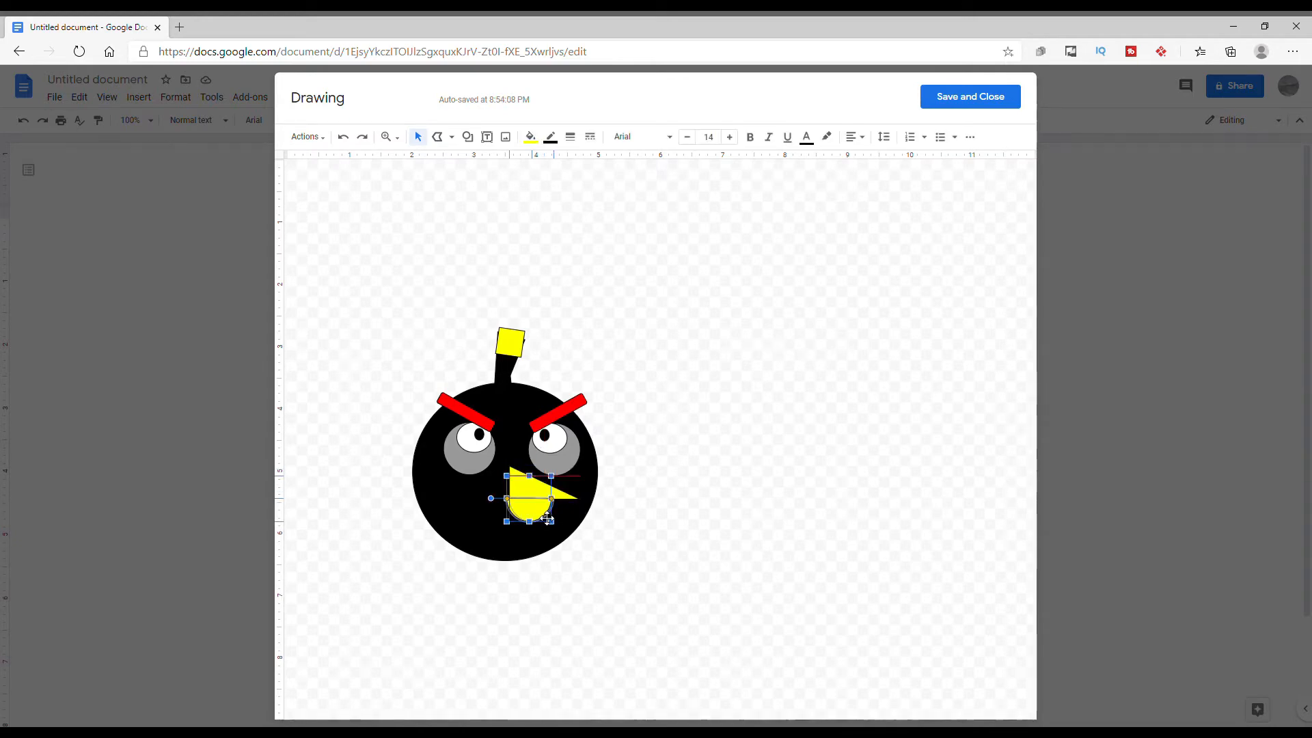
pyautogui.click(693, 499)
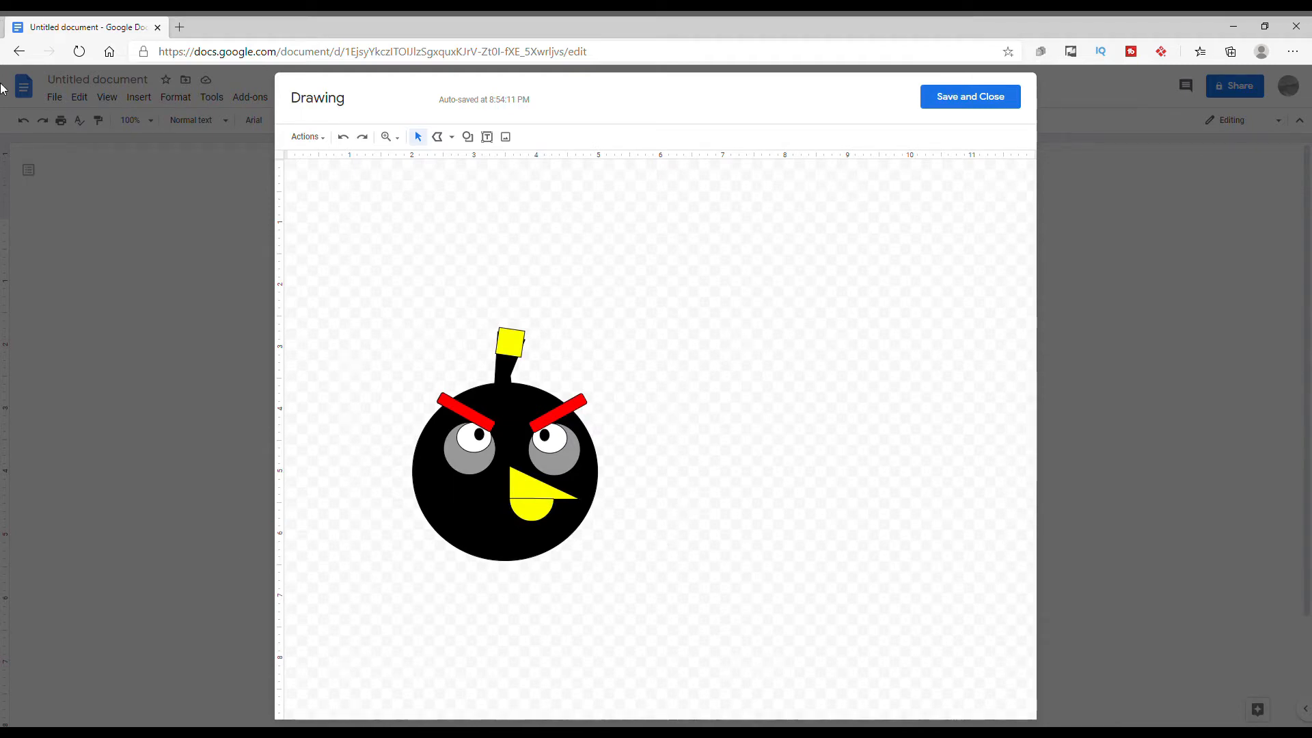
# Step: Enlarge the yellow square at the end of the fuse and center it over the fuse's tip
pyautogui.click(520, 347)
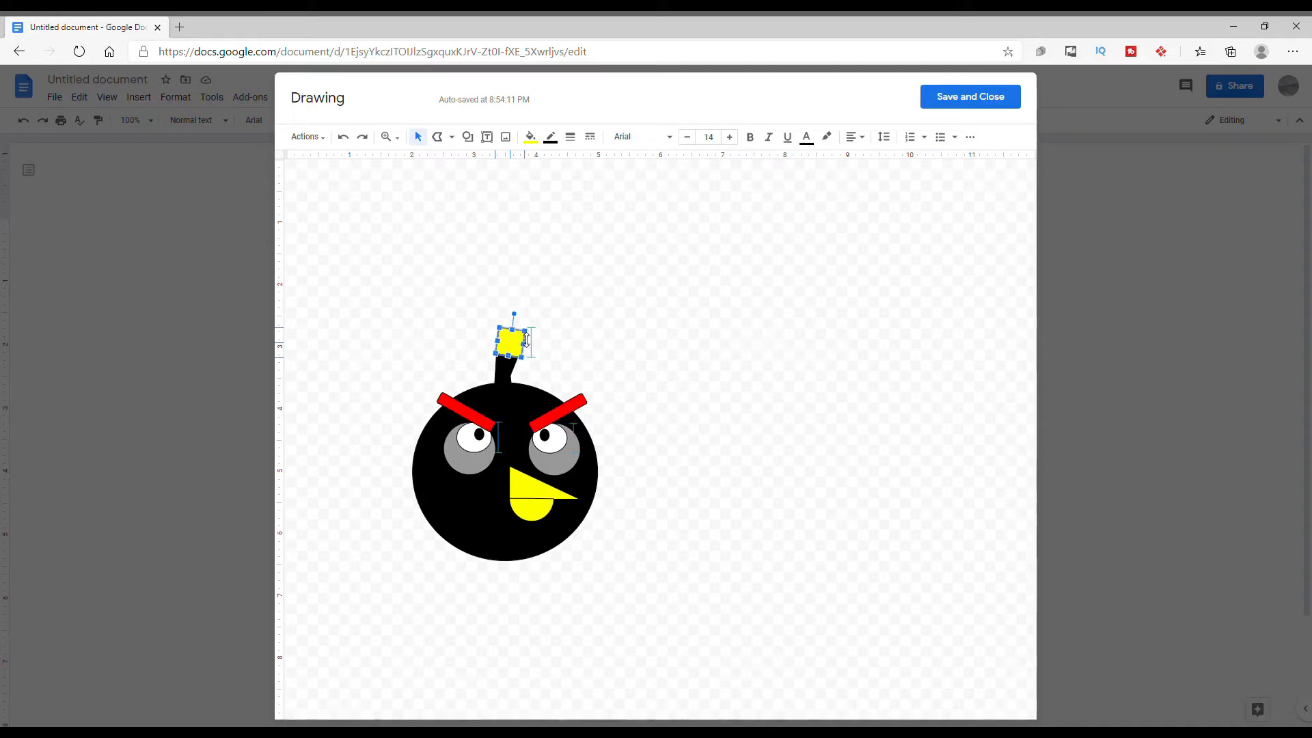
pyautogui.moveTo(513, 331)
pyautogui.mouseDown()
pyautogui.moveTo(506, 342)
pyautogui.moveTo(528, 326)
pyautogui.moveTo(518, 349)
pyautogui.mouseUp()
pyautogui.click(604, 346)
pyautogui.click(518, 346)
pyautogui.click(535, 354)
pyautogui.click(608, 330)
pyautogui.click(521, 343)
pyautogui.click(608, 332)
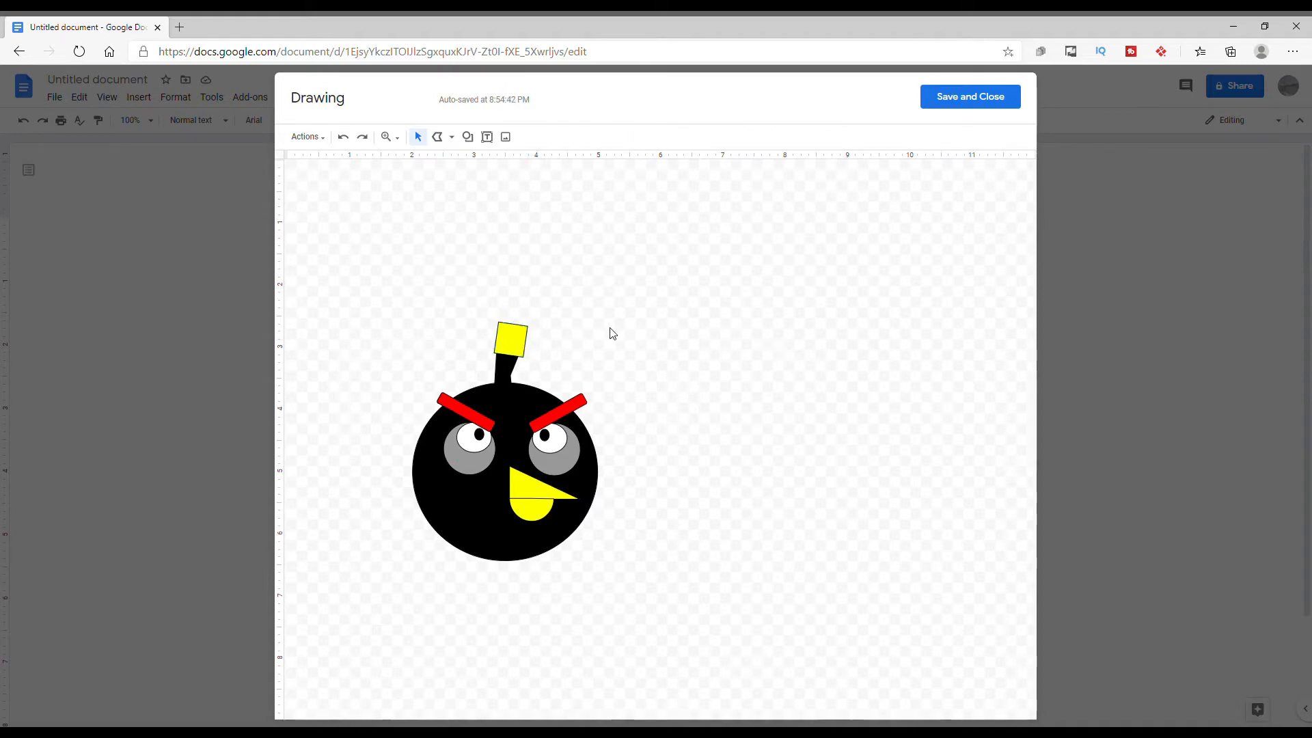
pyautogui.click(519, 342)
pyautogui.click(741, 342)
# Step: Draw a wide oval and place it over the lower edge of the black body, below the beak
pyautogui.click(537, 518)
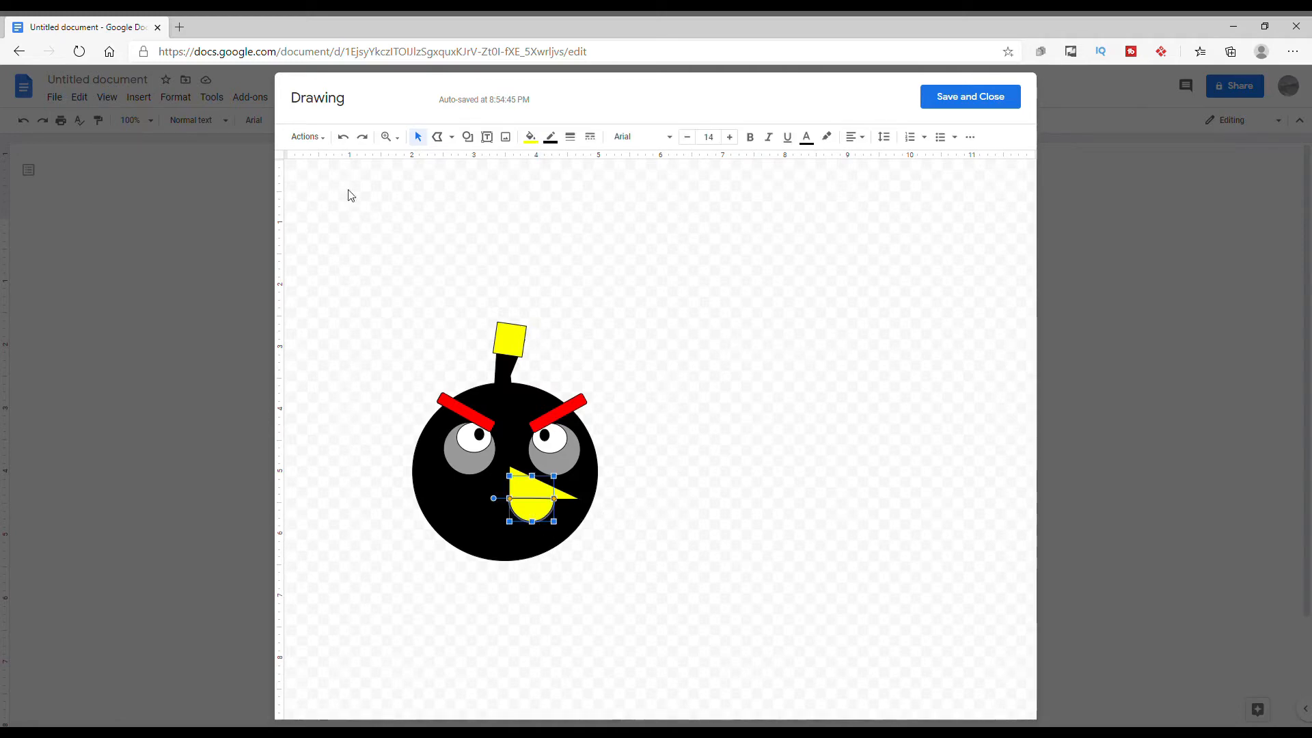
pyautogui.click(467, 137)
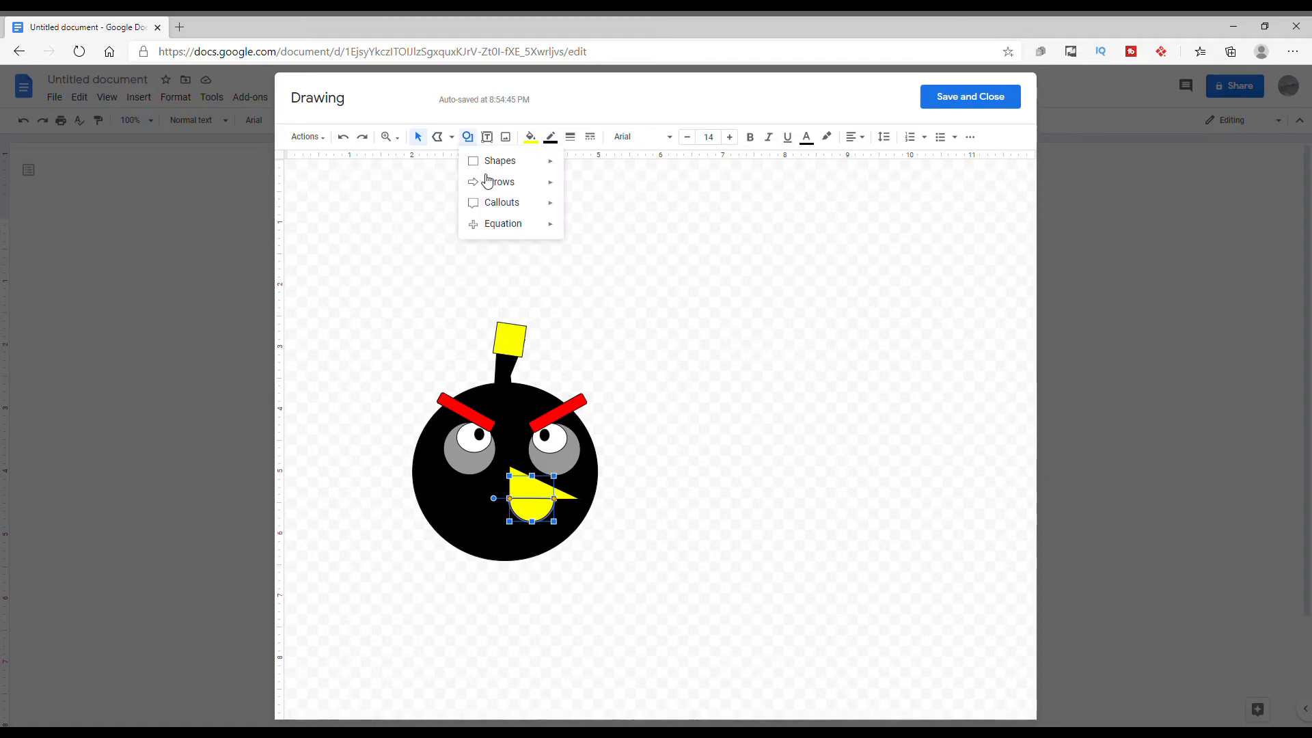
pyautogui.moveTo(547, 171)
pyautogui.click(574, 190)
pyautogui.moveTo(450, 589); pyautogui.dragTo(517, 558)
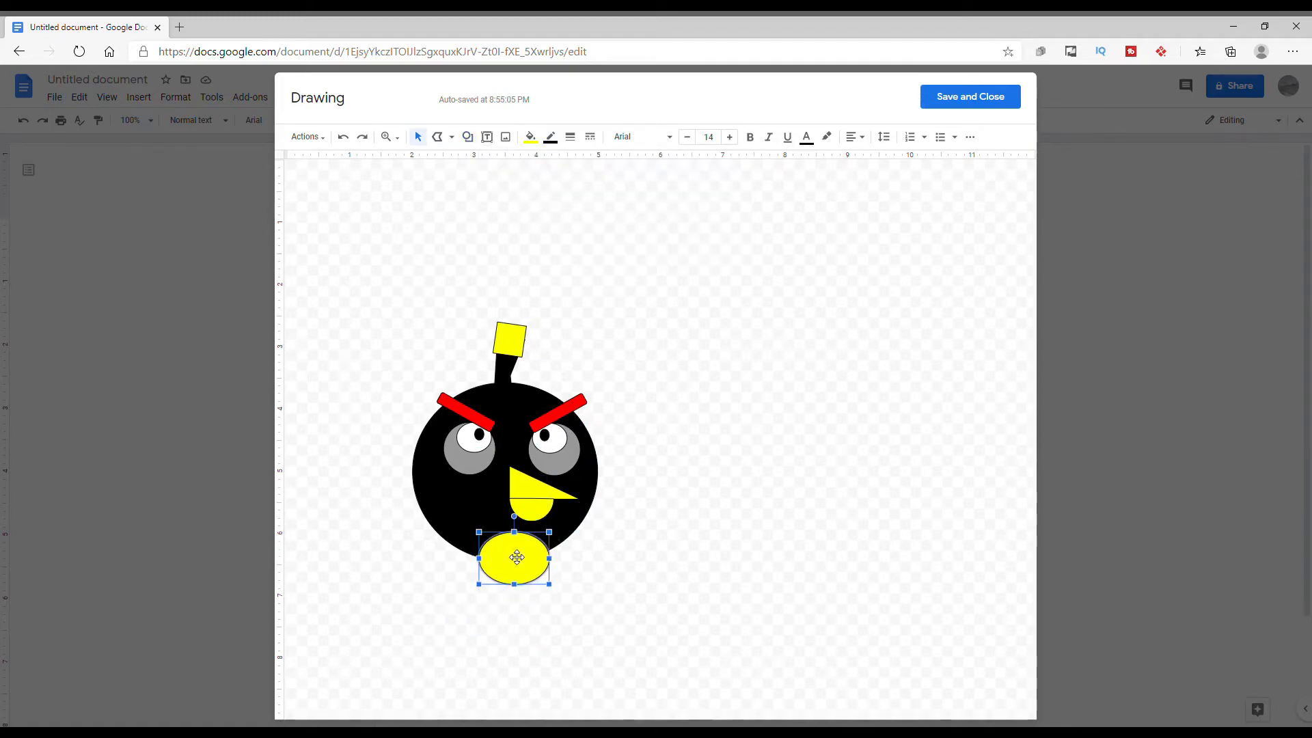
pyautogui.rightClick(517, 557)
pyautogui.moveTo(562, 498)
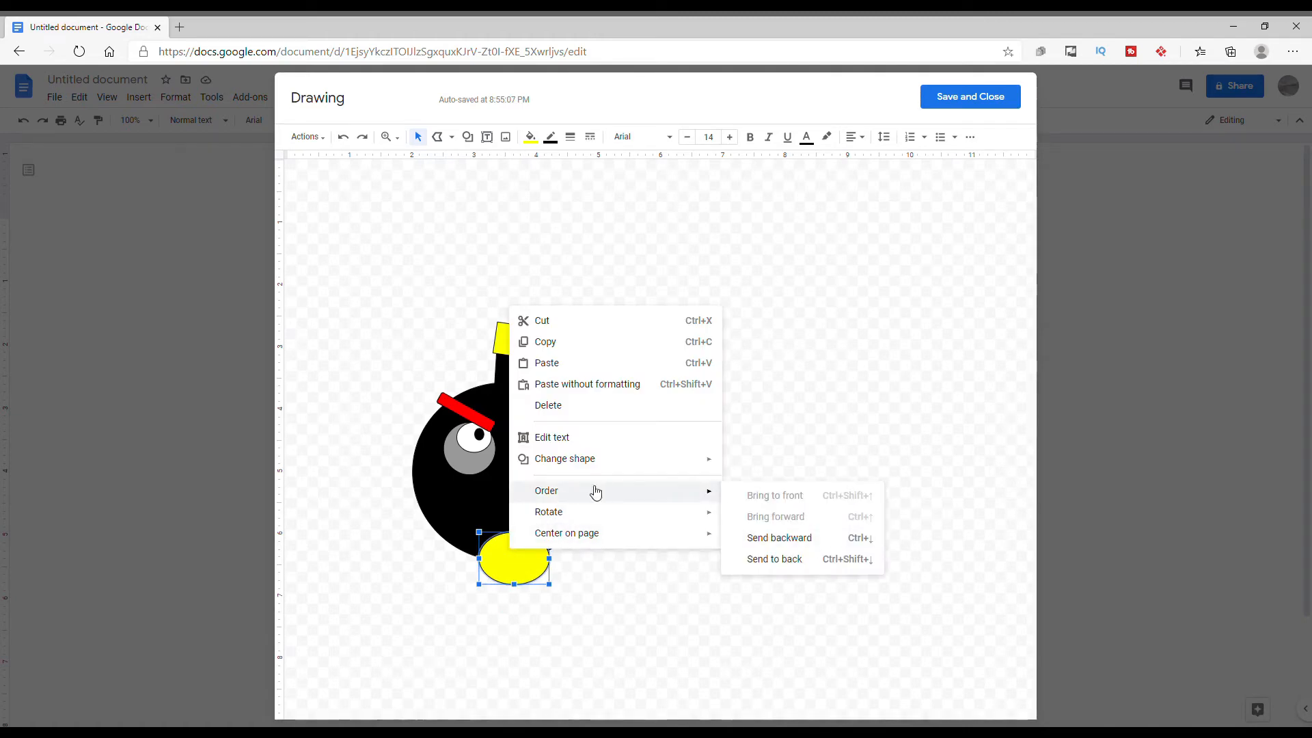
pyautogui.click(682, 248)
# Step: Fill the oval at the base of the body with white
pyautogui.click(511, 564)
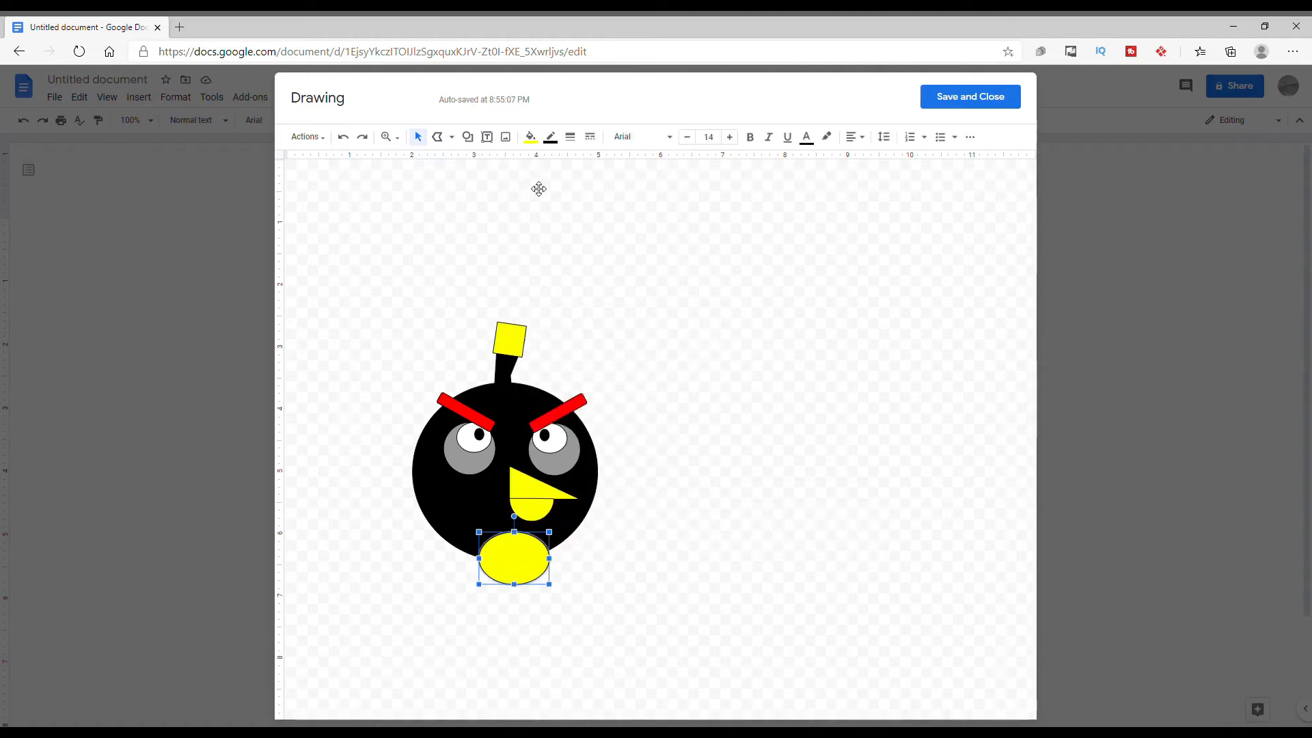
pyautogui.click(531, 137)
pyautogui.click(669, 209)
pyautogui.click(818, 412)
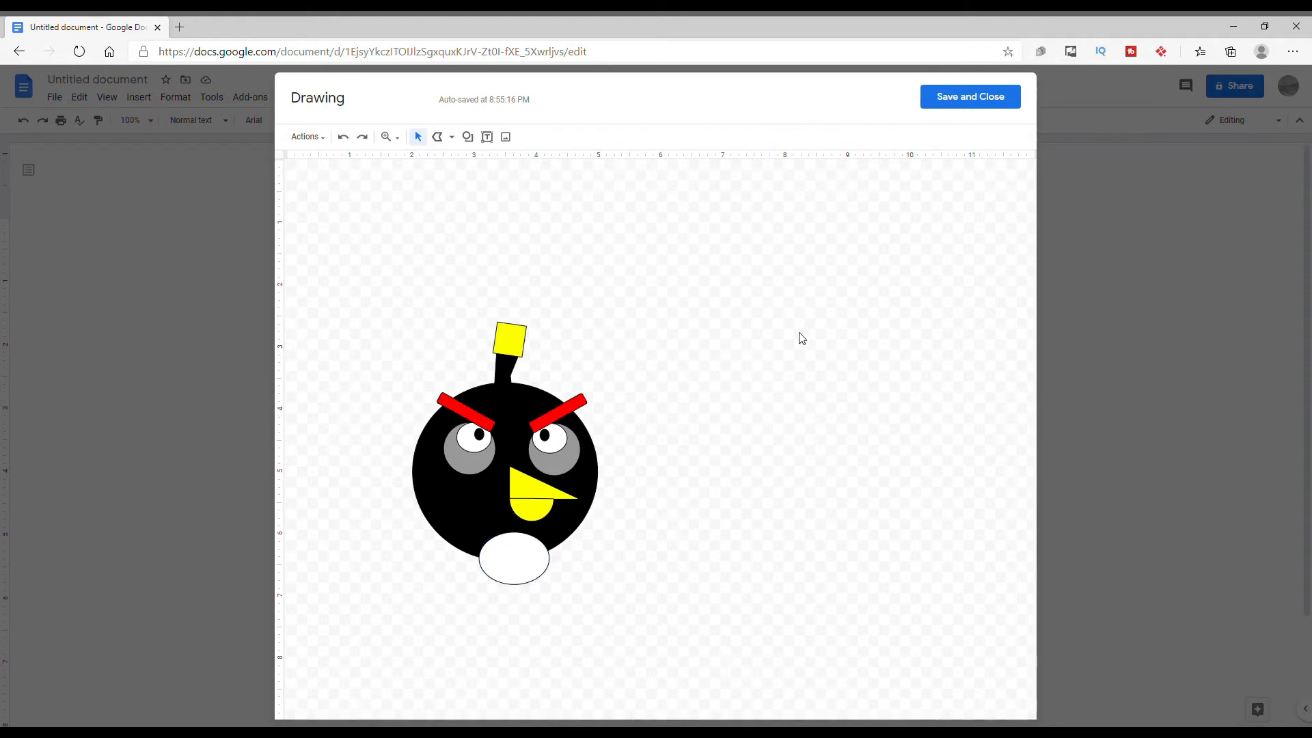
# Step: Set the drawing's background to solid white
pyautogui.rightClick(622, 219)
pyautogui.moveTo(710, 361)
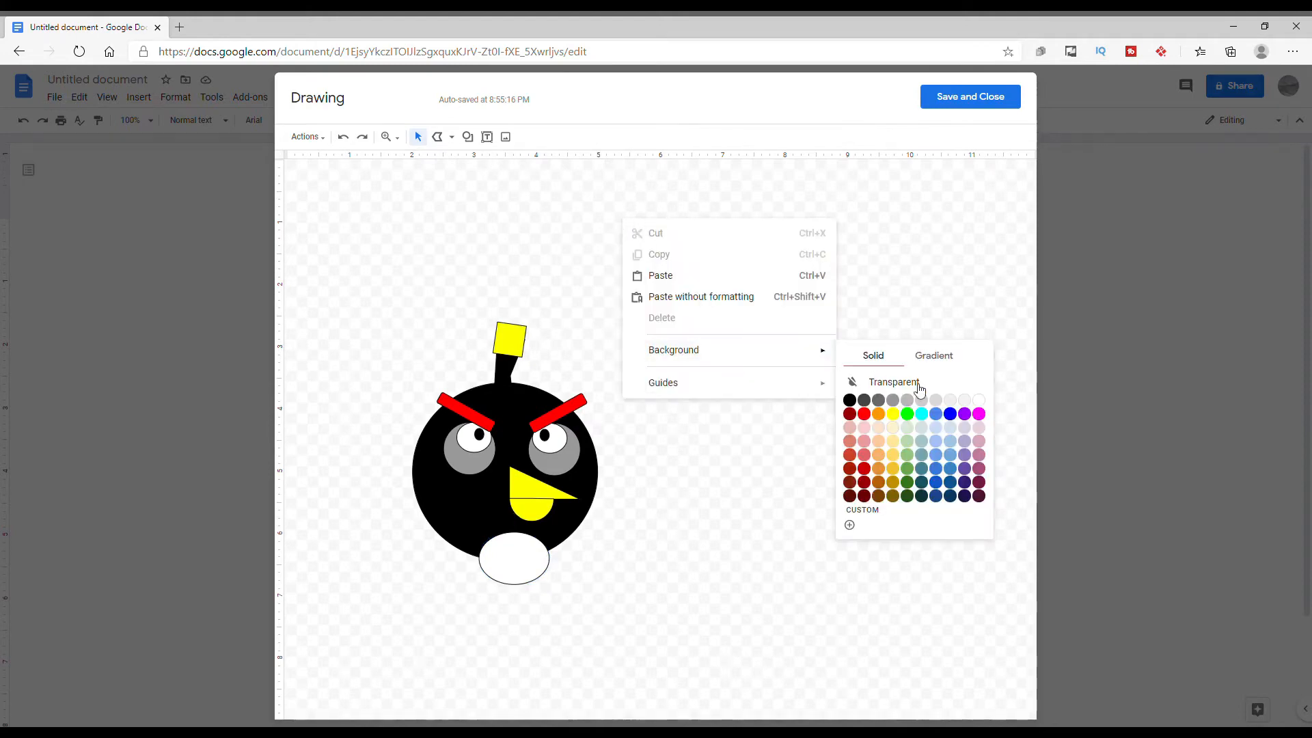
pyautogui.click(980, 402)
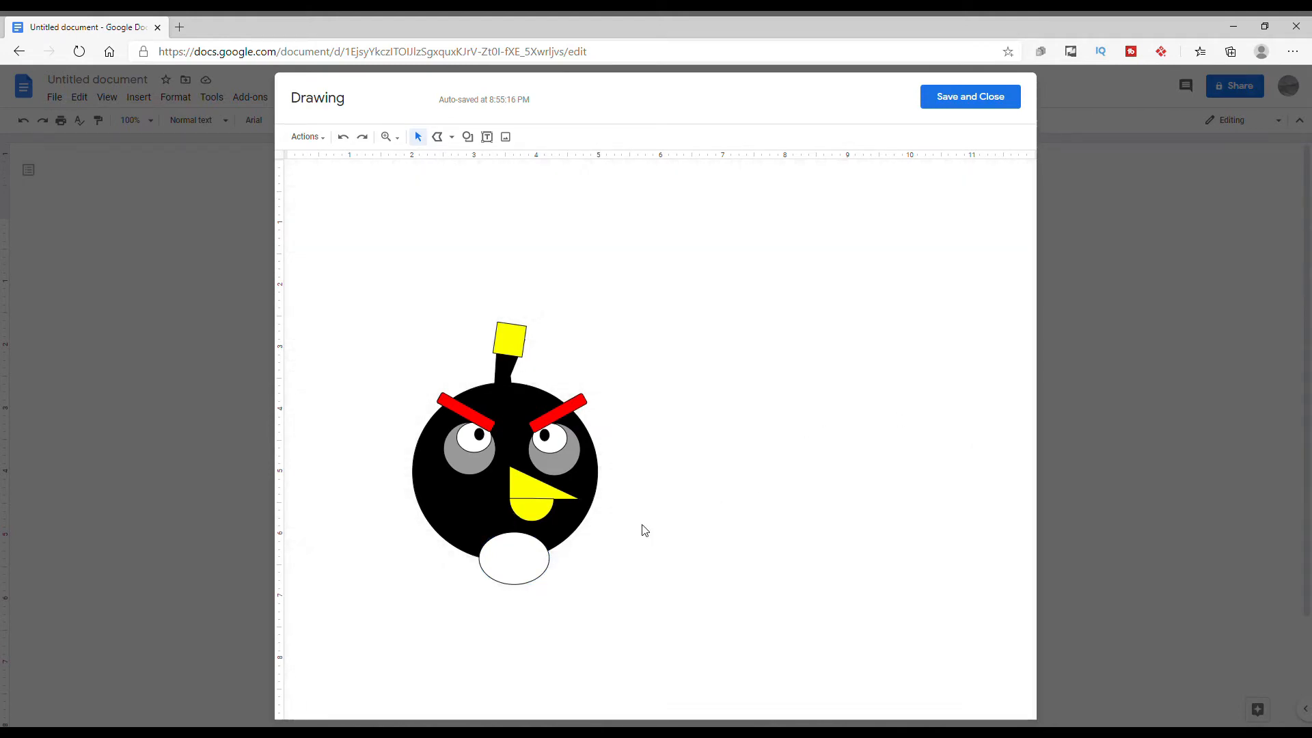
pyautogui.rightClick(522, 569)
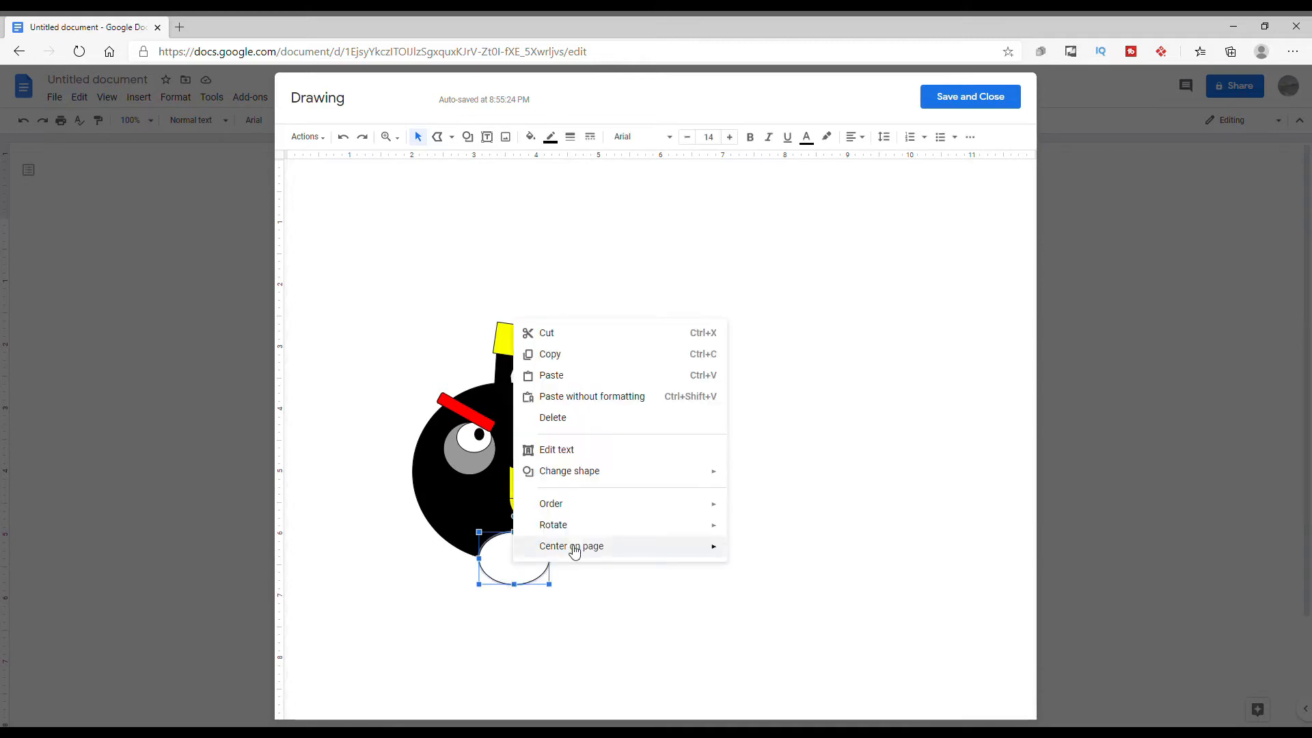
pyautogui.moveTo(618, 484)
pyautogui.moveTo(618, 507)
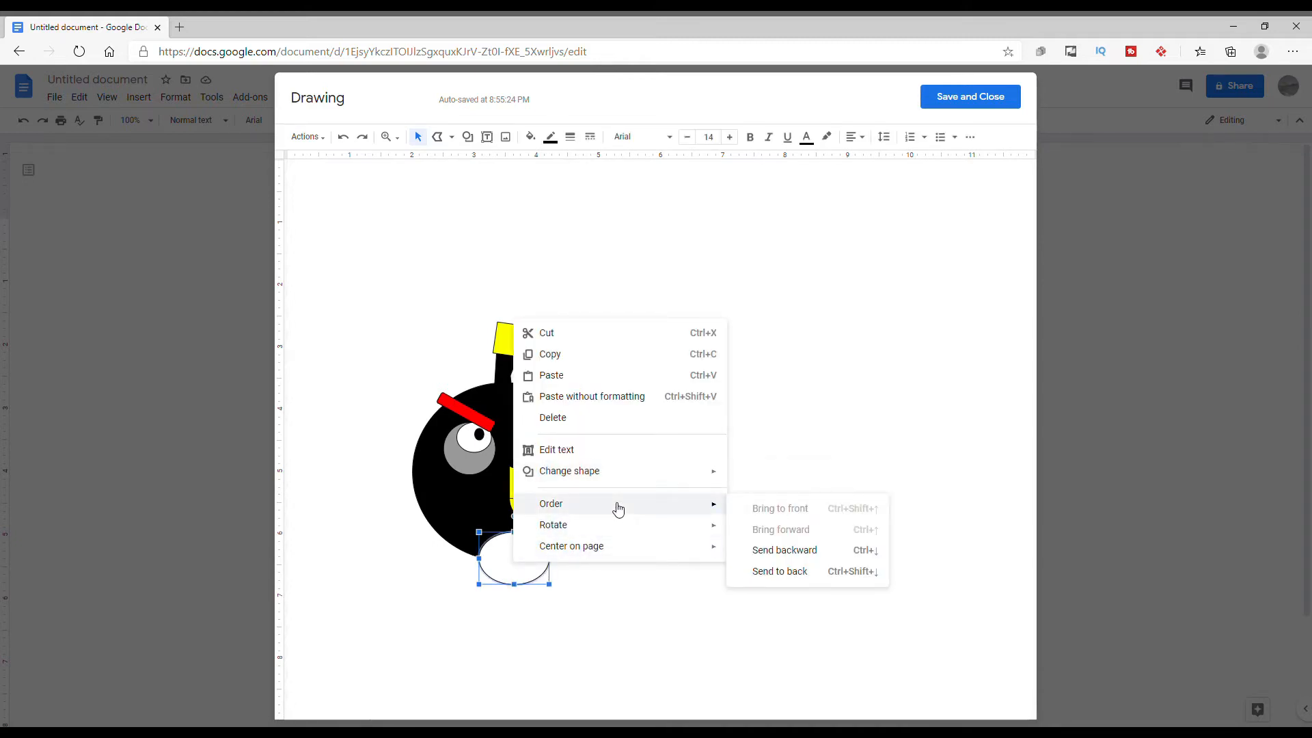
pyautogui.click(626, 296)
# Step: Change the outline of the oval at the base of the body to white
pyautogui.click(540, 544)
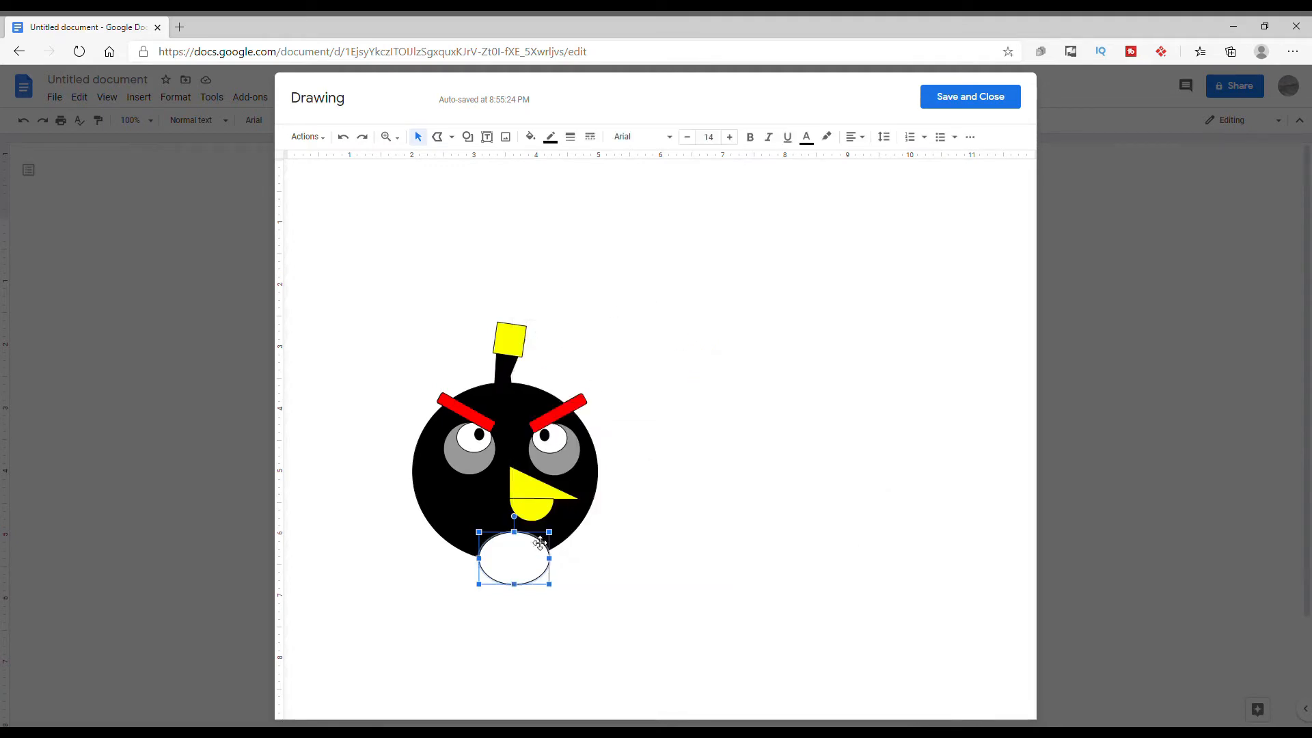
pyautogui.click(551, 136)
pyautogui.click(656, 193)
pyautogui.click(648, 618)
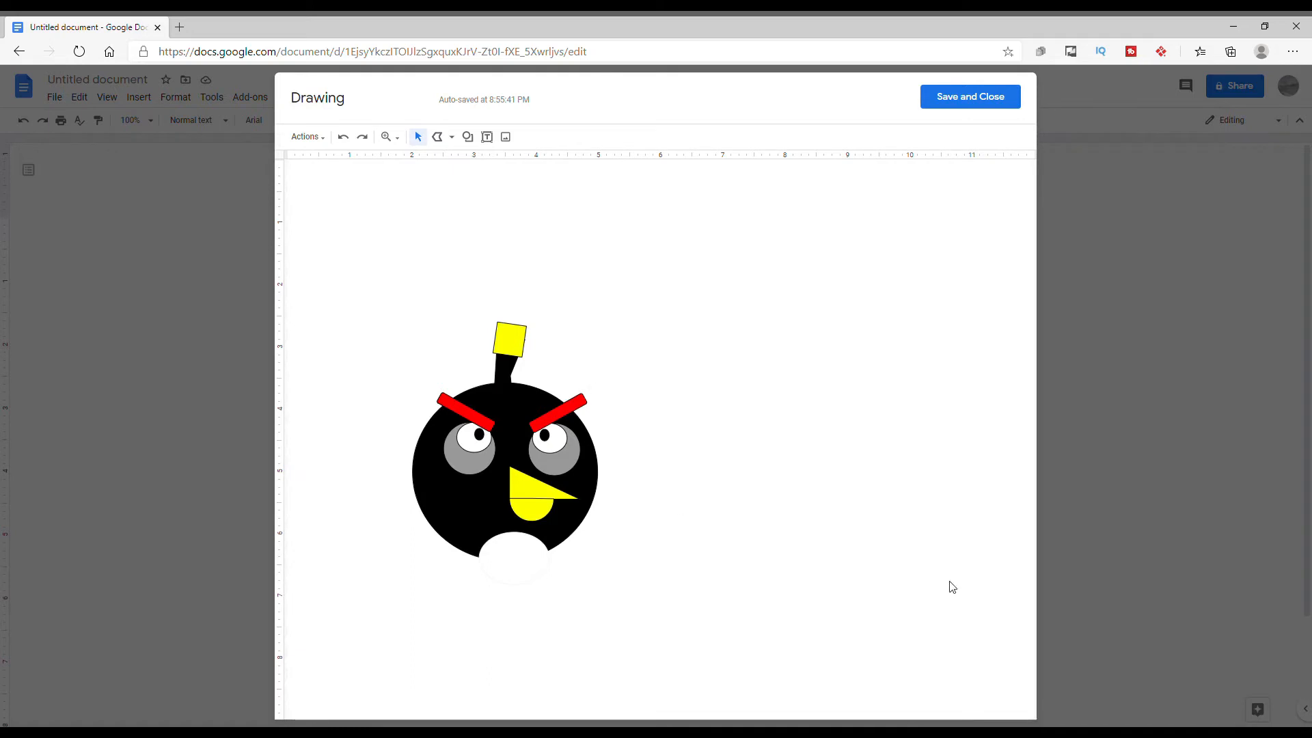
# Step: Add a large empty text box in the blank area beside the bird and fill it bright green
pyautogui.click(488, 137)
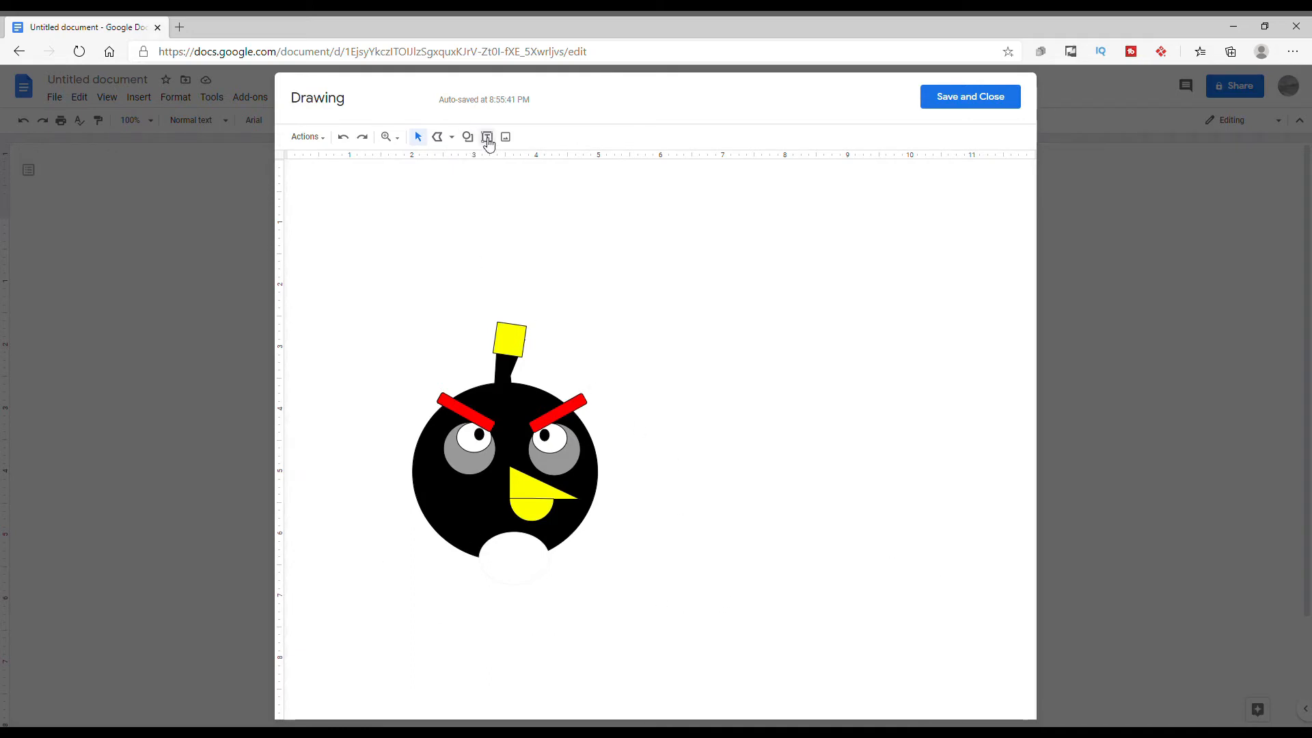
pyautogui.moveTo(656, 255); pyautogui.dragTo(987, 523)
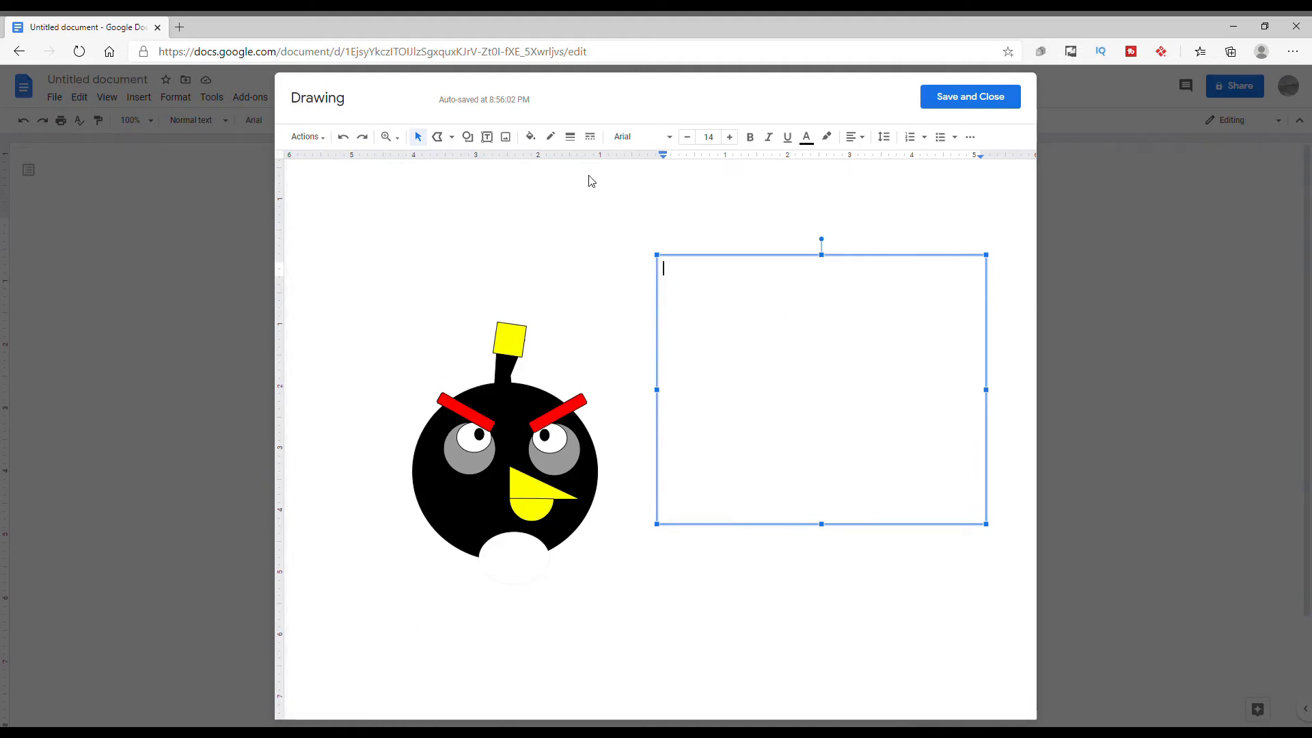
pyautogui.click(771, 261)
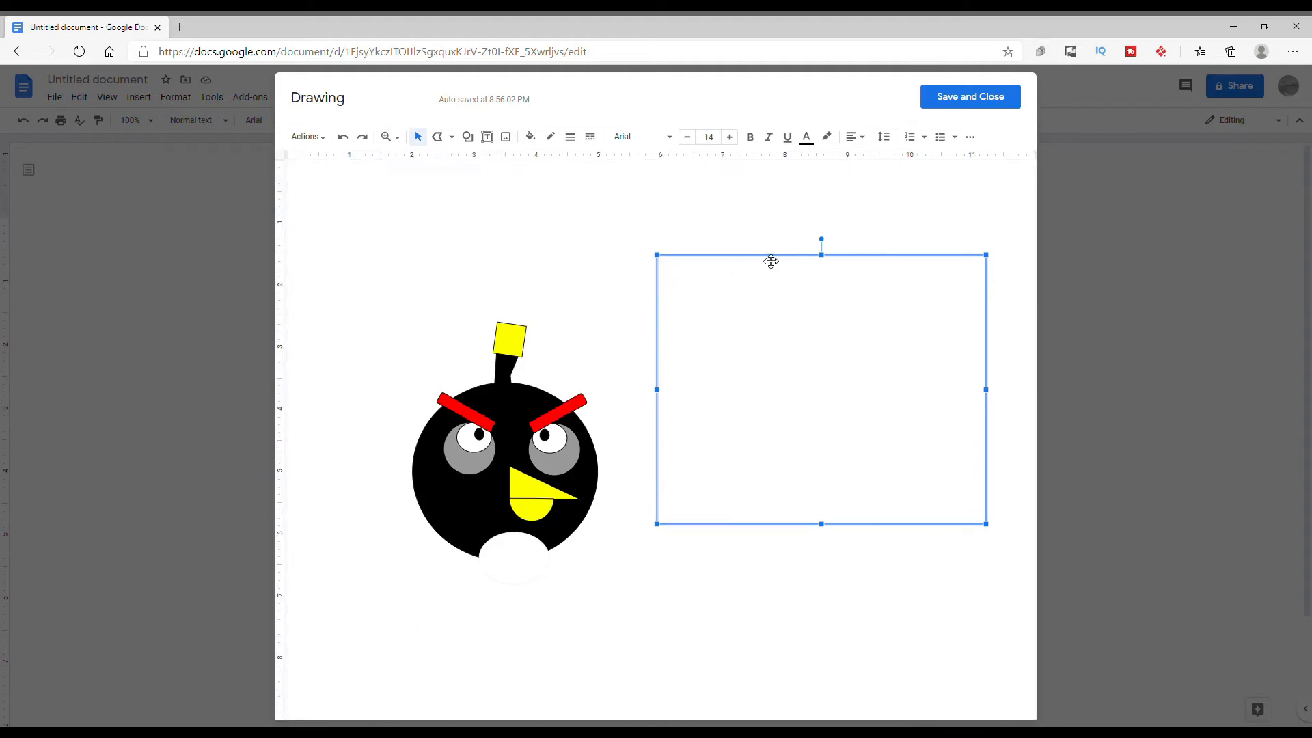
pyautogui.click(530, 137)
pyautogui.click(601, 224)
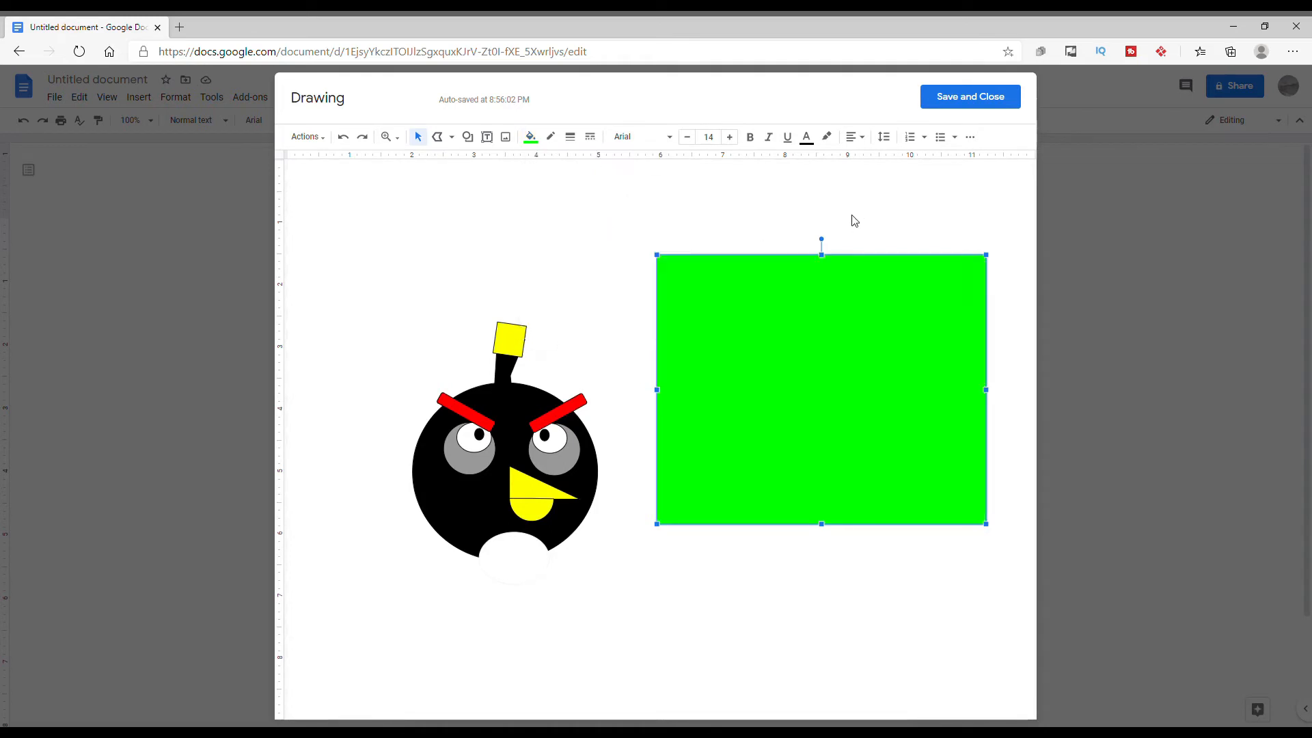
# Step: Stretch the green box across the full width of the lower canvas and send it to the back behind the bird
pyautogui.moveTo(874, 451); pyautogui.dragTo(495, 638)
pyautogui.moveTo(617, 601); pyautogui.dragTo(1036, 634)
pyautogui.rightClick(860, 567)
pyautogui.moveTo(738, 518)
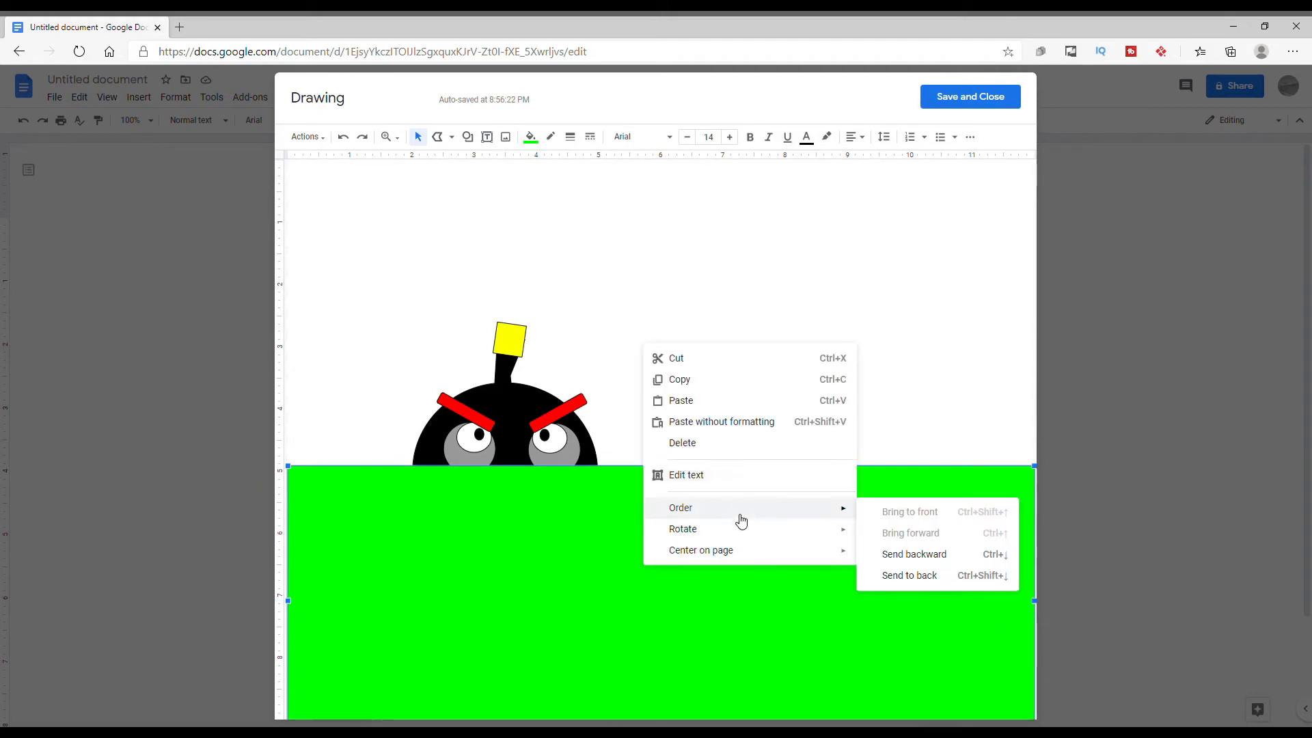
pyautogui.click(909, 577)
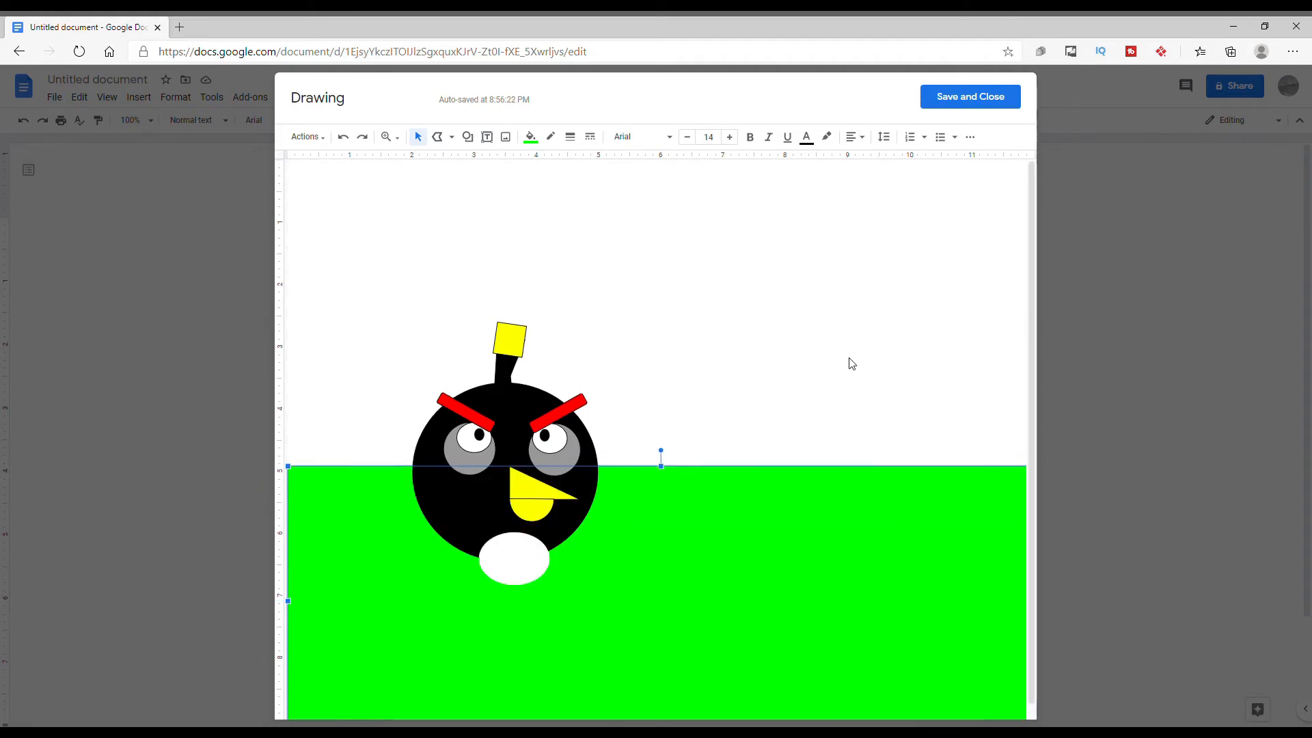
# Step: Flatten the white oval and center it at the base of the black body so it stays within the circle
pyautogui.click(534, 573)
pyautogui.moveTo(516, 583); pyautogui.dragTo(509, 552)
pyautogui.click(518, 563)
pyautogui.click(641, 597)
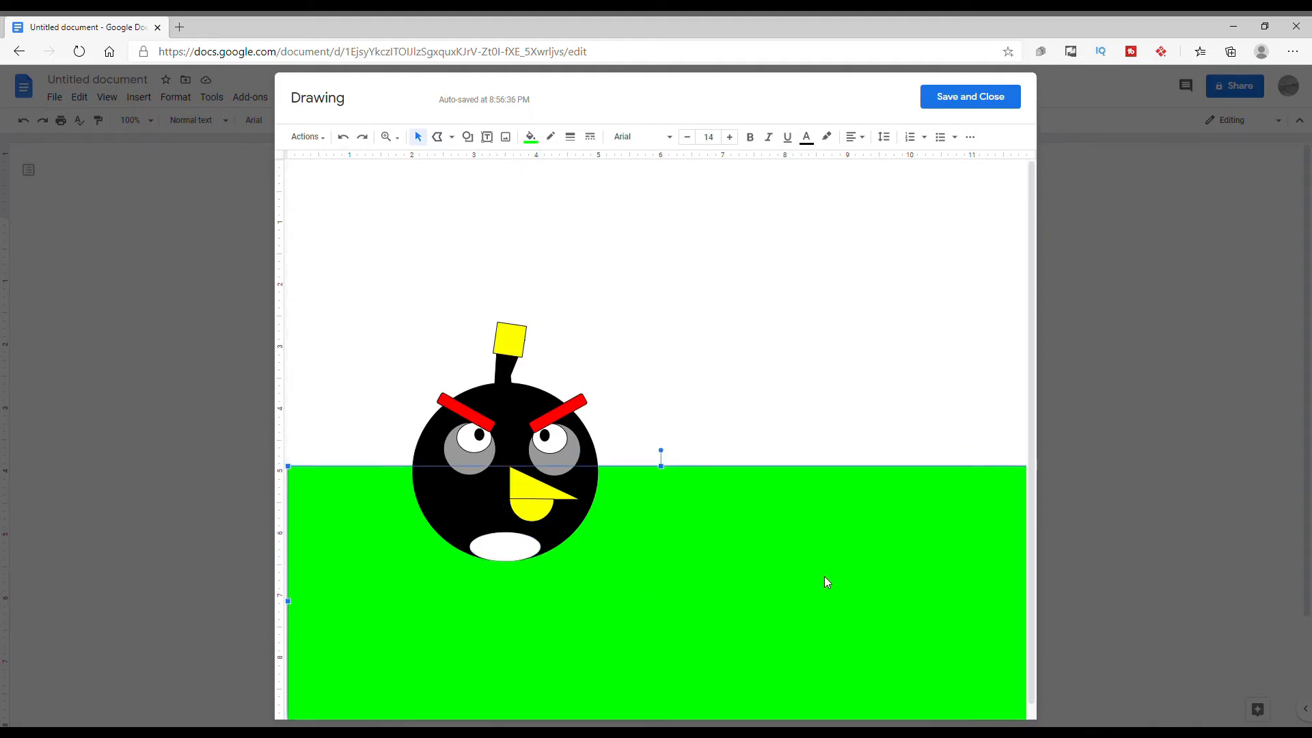
# Step: Reduce the height of the white oval at the base of the black body slightly
pyautogui.click(822, 385)
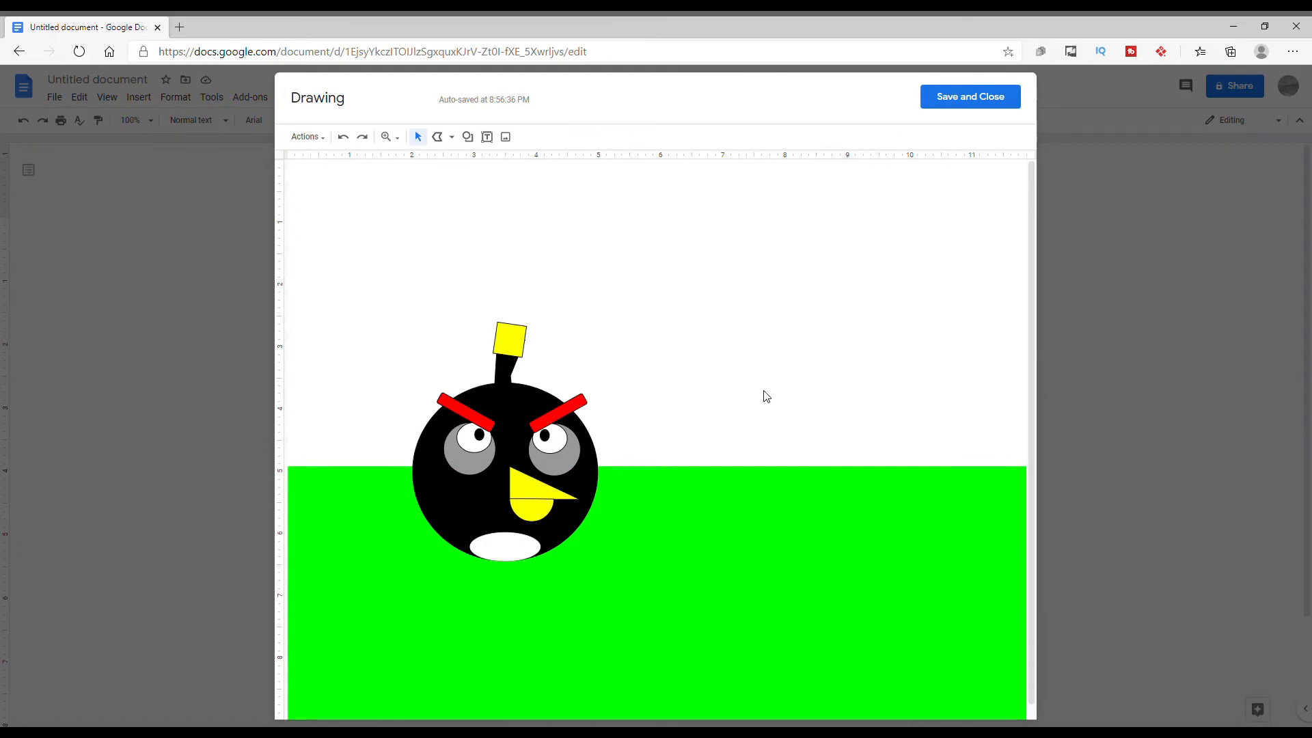
pyautogui.click(532, 554)
pyautogui.click(730, 574)
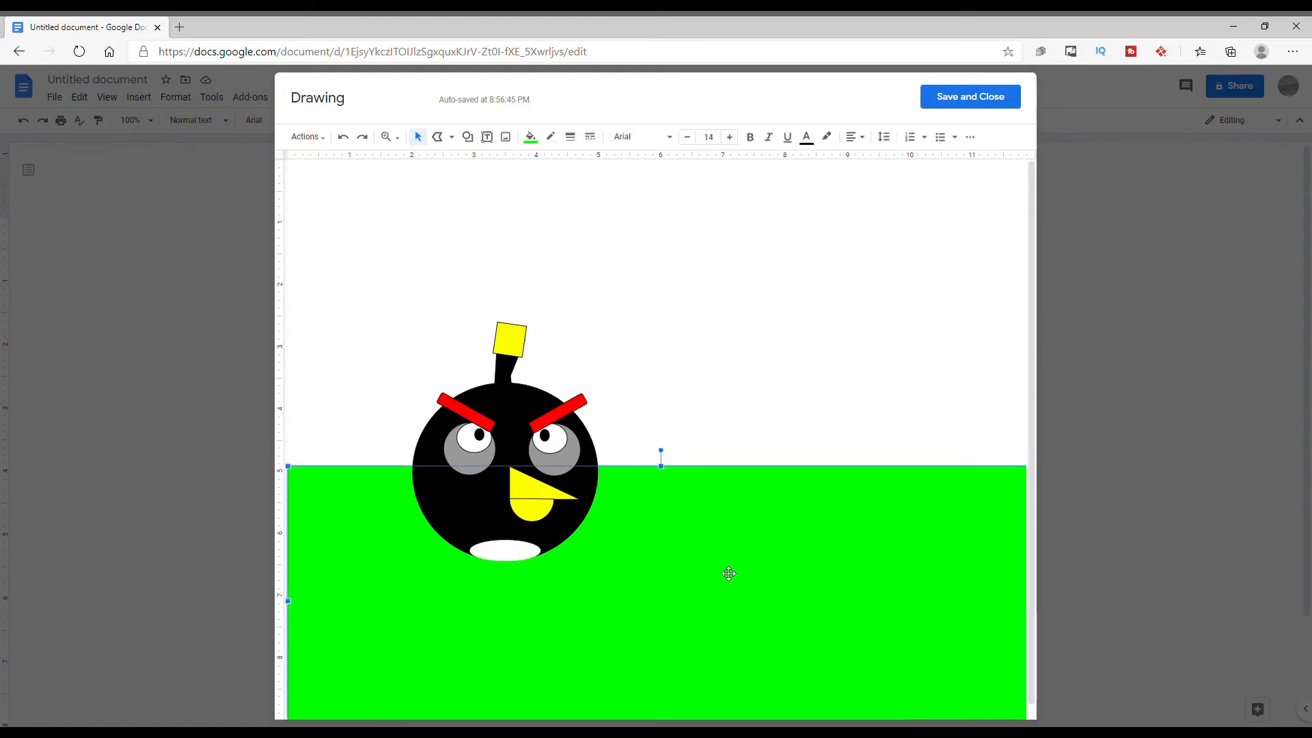
pyautogui.click(725, 304)
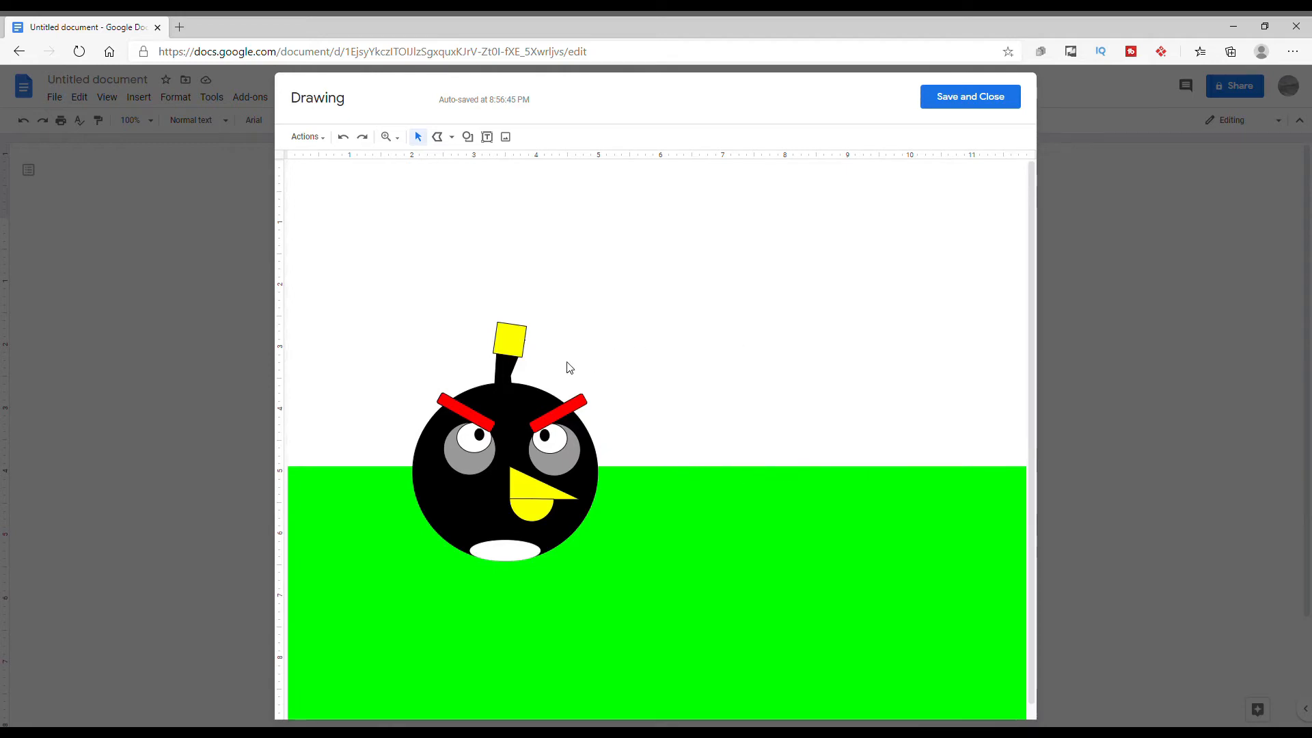
# Step: Rotate the yellow square on top of the fuse slightly further clockwise
pyautogui.click(533, 346)
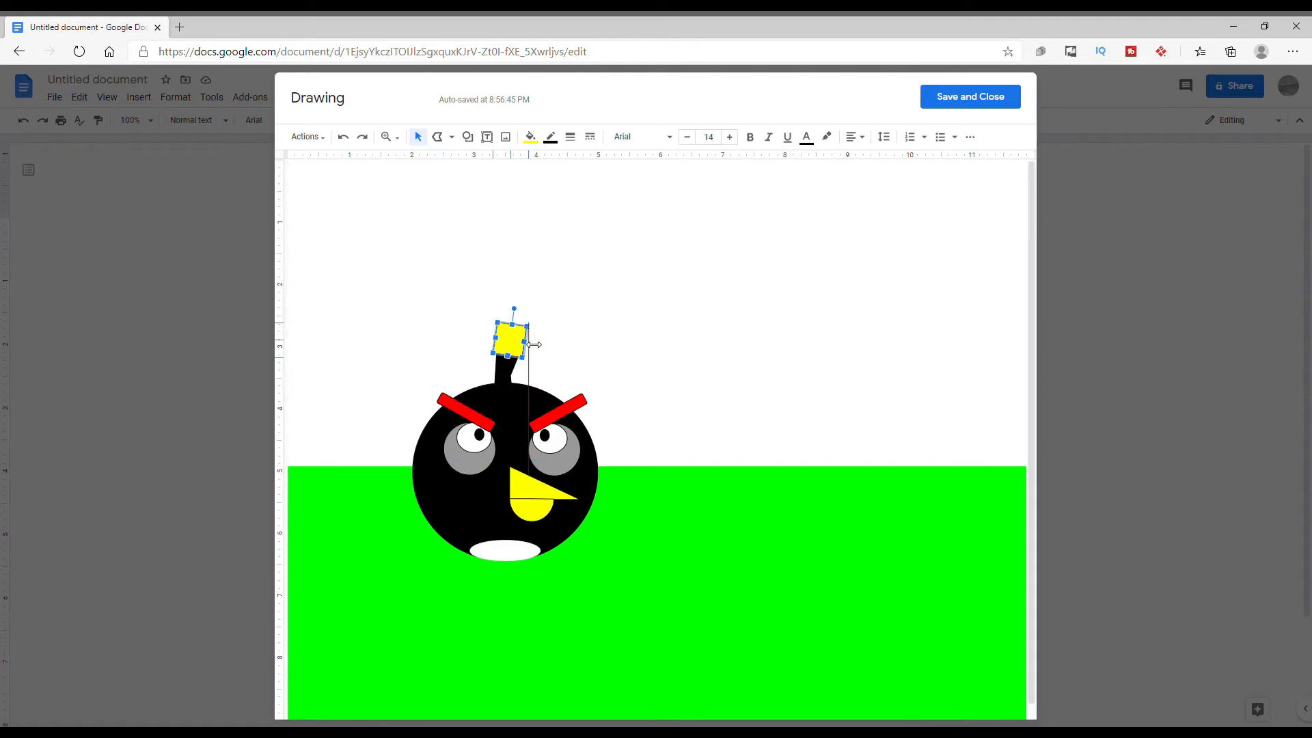
pyautogui.click(667, 313)
pyautogui.click(522, 346)
pyautogui.moveTo(531, 317); pyautogui.dragTo(533, 318)
pyautogui.click(576, 290)
# Step: Thicken the black outline of the yellow square on the fuse to 8px
pyautogui.click(531, 350)
pyautogui.click(550, 137)
pyautogui.click(570, 136)
pyautogui.click(596, 203)
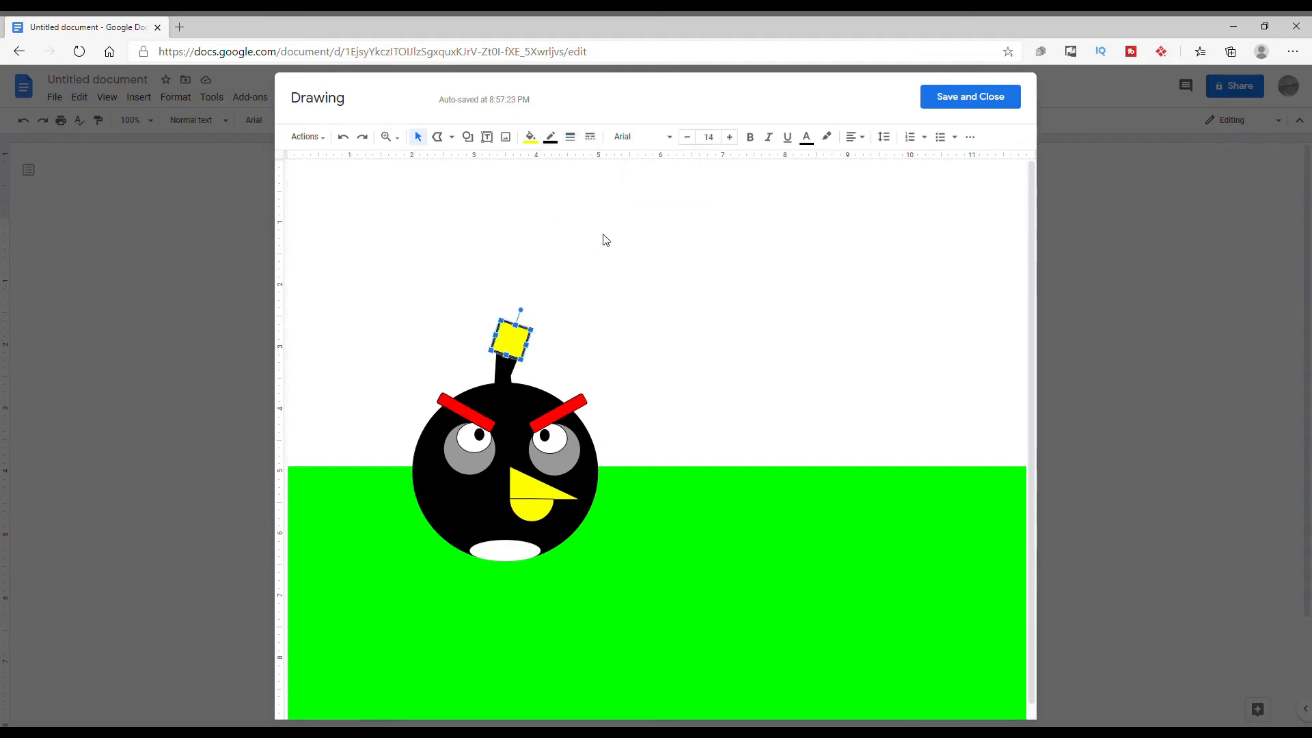
pyautogui.click(550, 138)
pyautogui.click(569, 137)
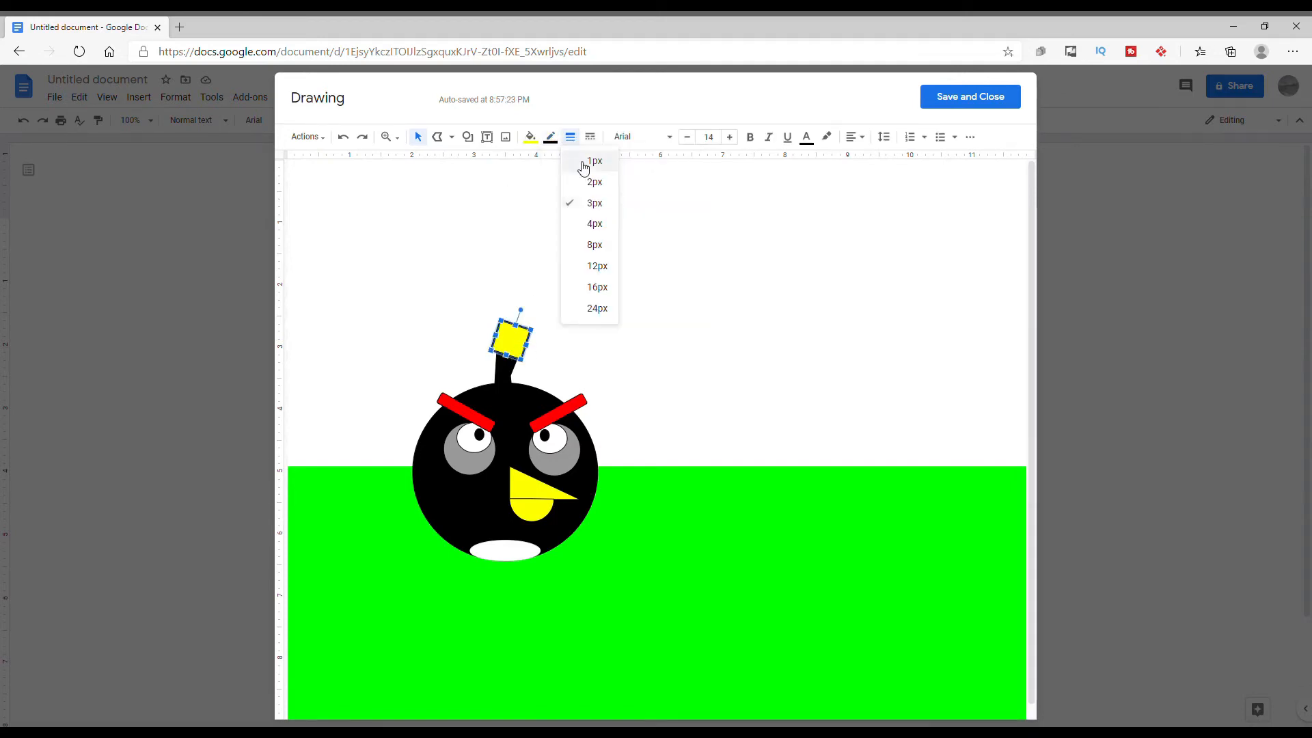
pyautogui.click(589, 243)
pyautogui.click(695, 267)
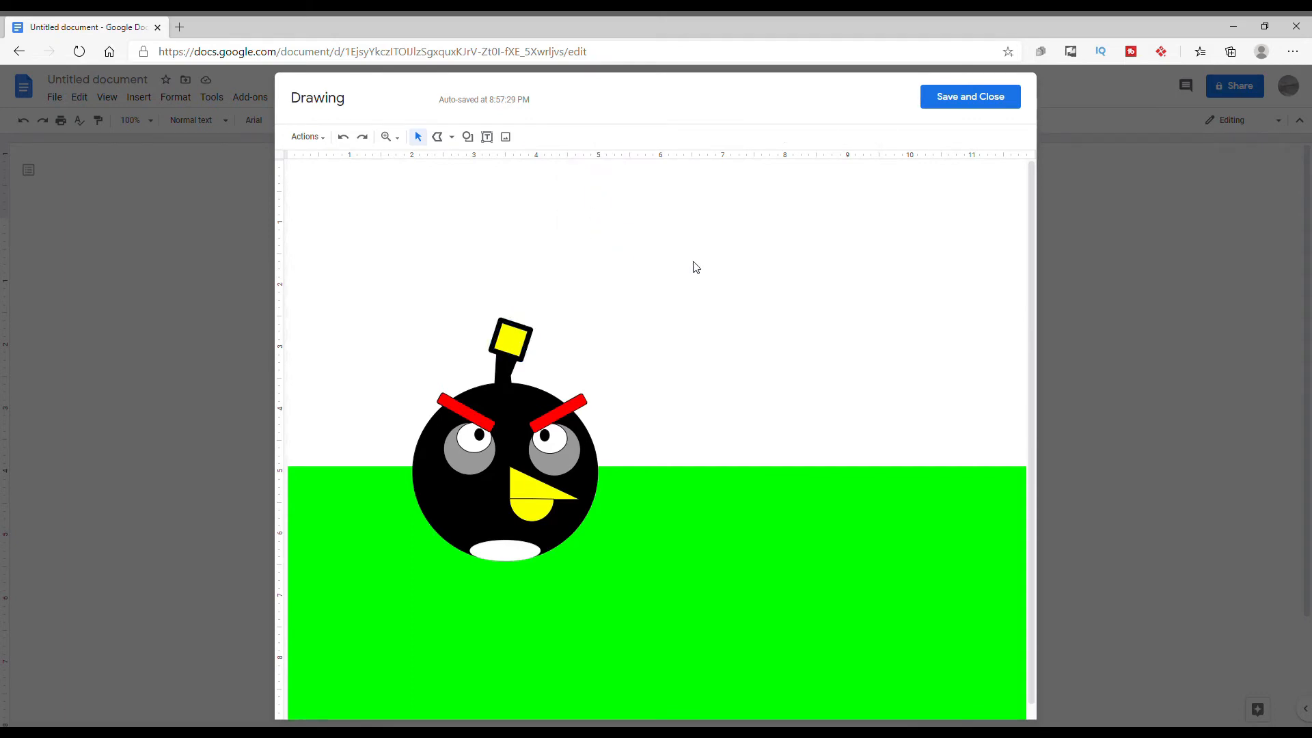
# Step: Change the fill of both beak pieces, the semicircle and the triangle, from yellow to orange
pyautogui.click(543, 504)
pyautogui.click(530, 137)
pyautogui.click(562, 220)
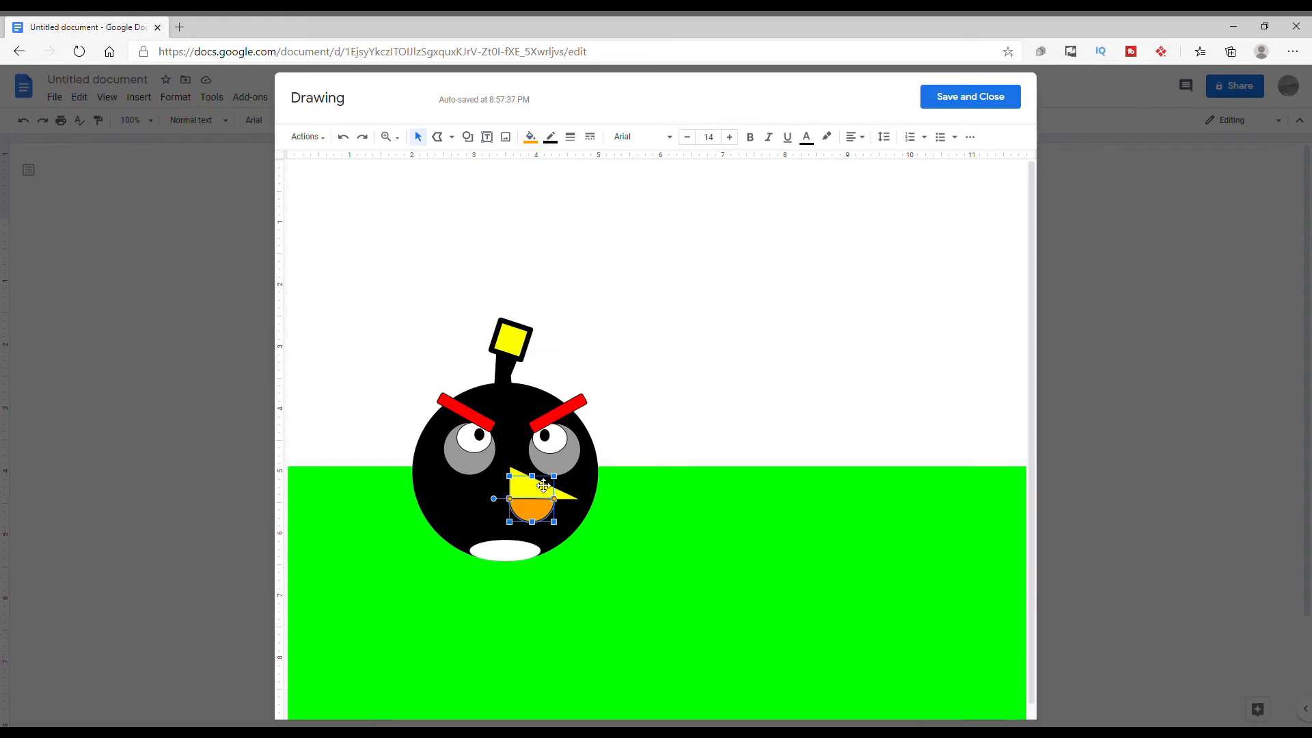
pyautogui.click(543, 497)
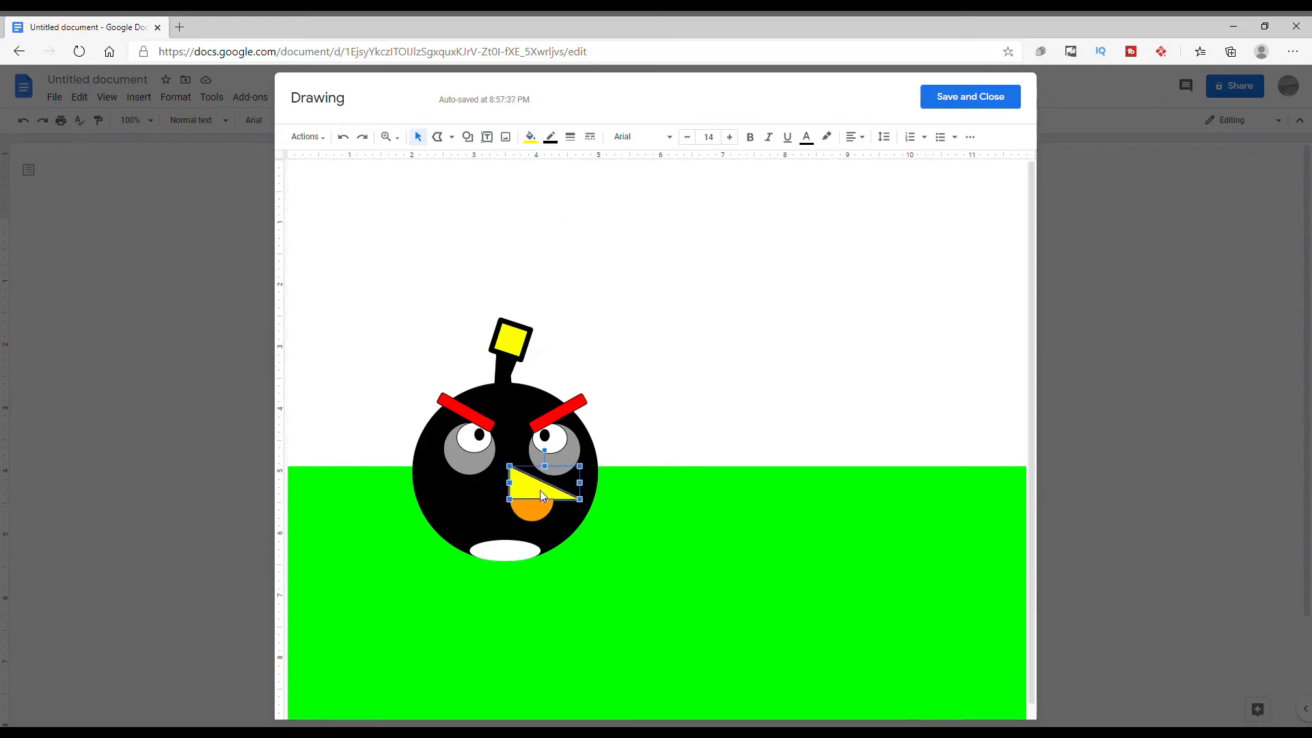
pyautogui.click(531, 137)
pyautogui.click(563, 220)
pyautogui.click(838, 262)
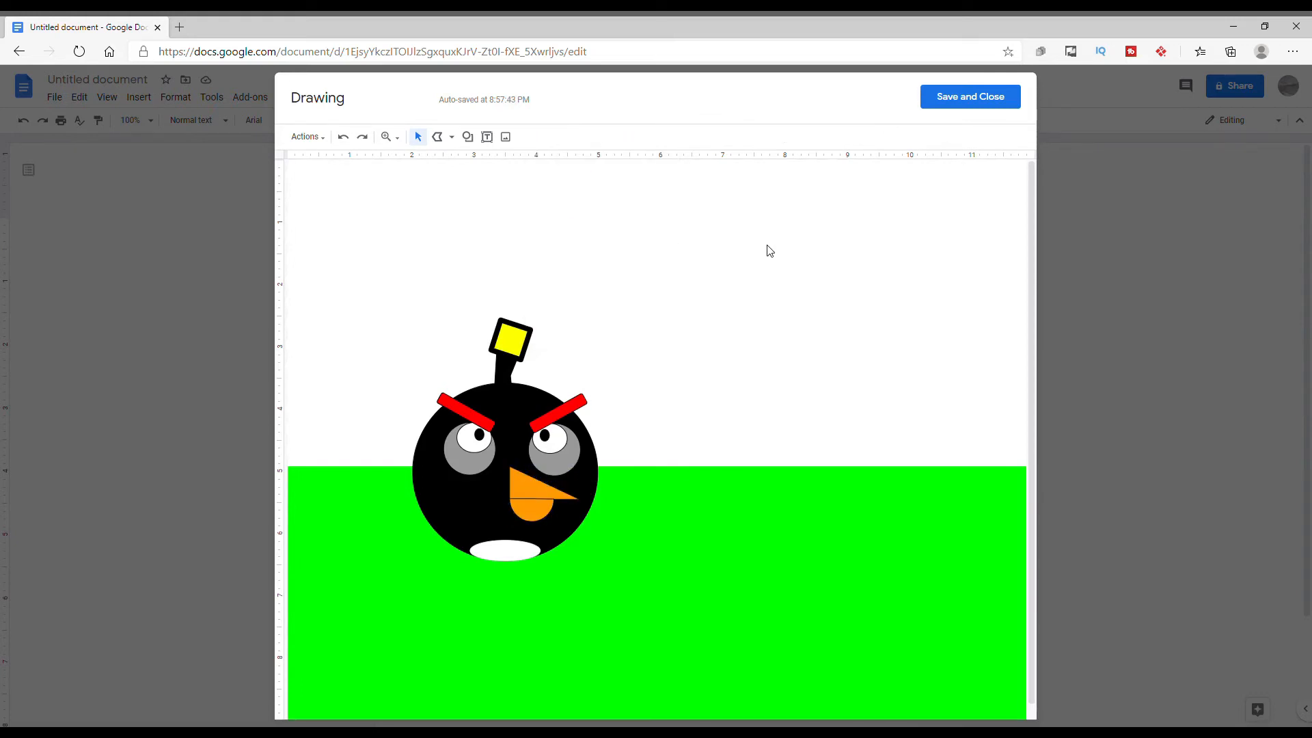
# Step: Change the fill of the square at the tip of the fuse to orange
pyautogui.click(519, 349)
pyautogui.click(531, 138)
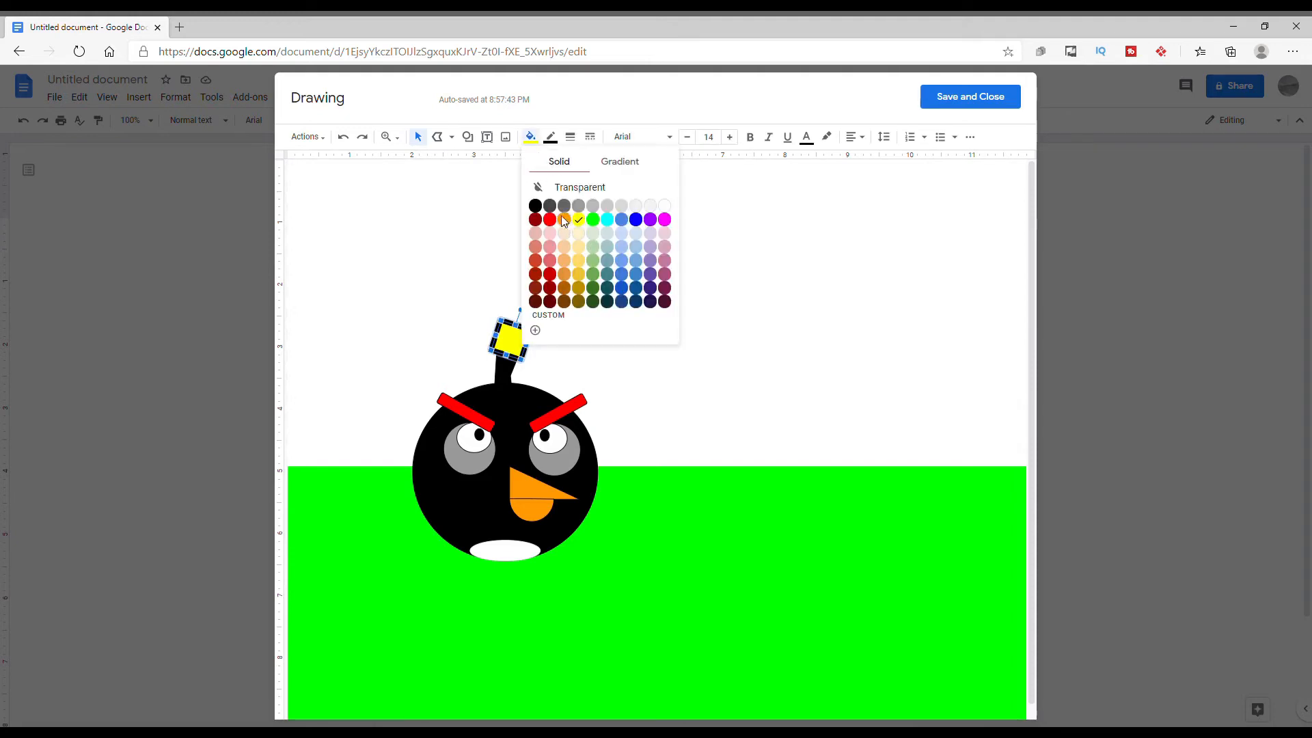
pyautogui.click(562, 219)
pyautogui.click(777, 248)
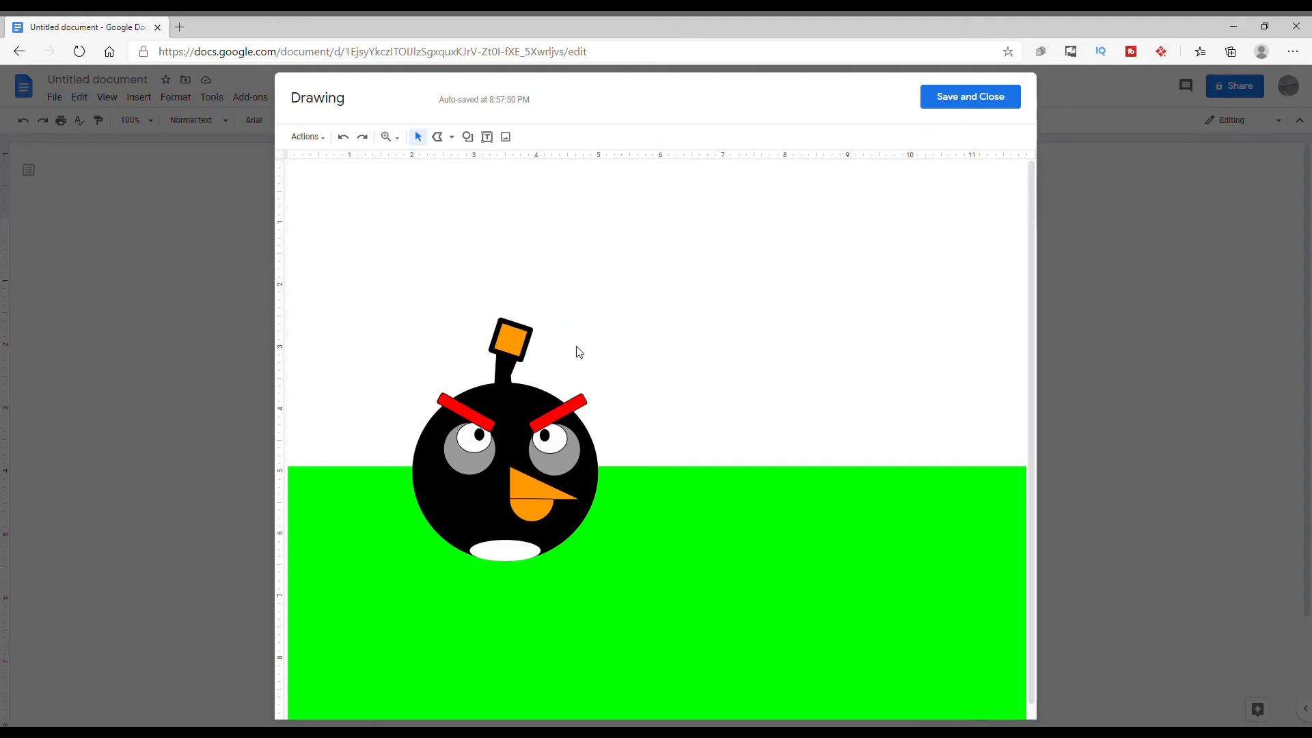
# Step: Add a small oval on the forehead between the red eyebrows, just below the fuse, and fill it white
pyautogui.click(468, 136)
pyautogui.moveTo(488, 164)
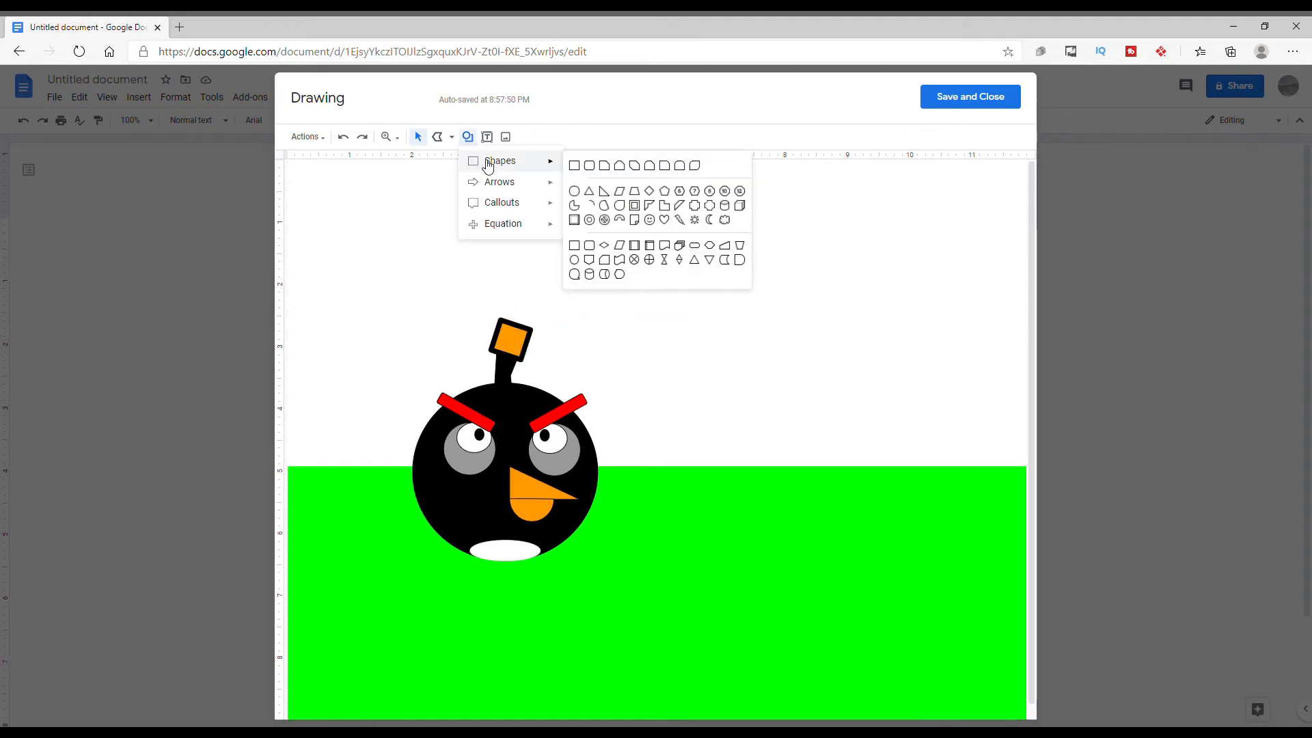
pyautogui.click(575, 192)
pyautogui.moveTo(757, 328); pyautogui.dragTo(806, 368)
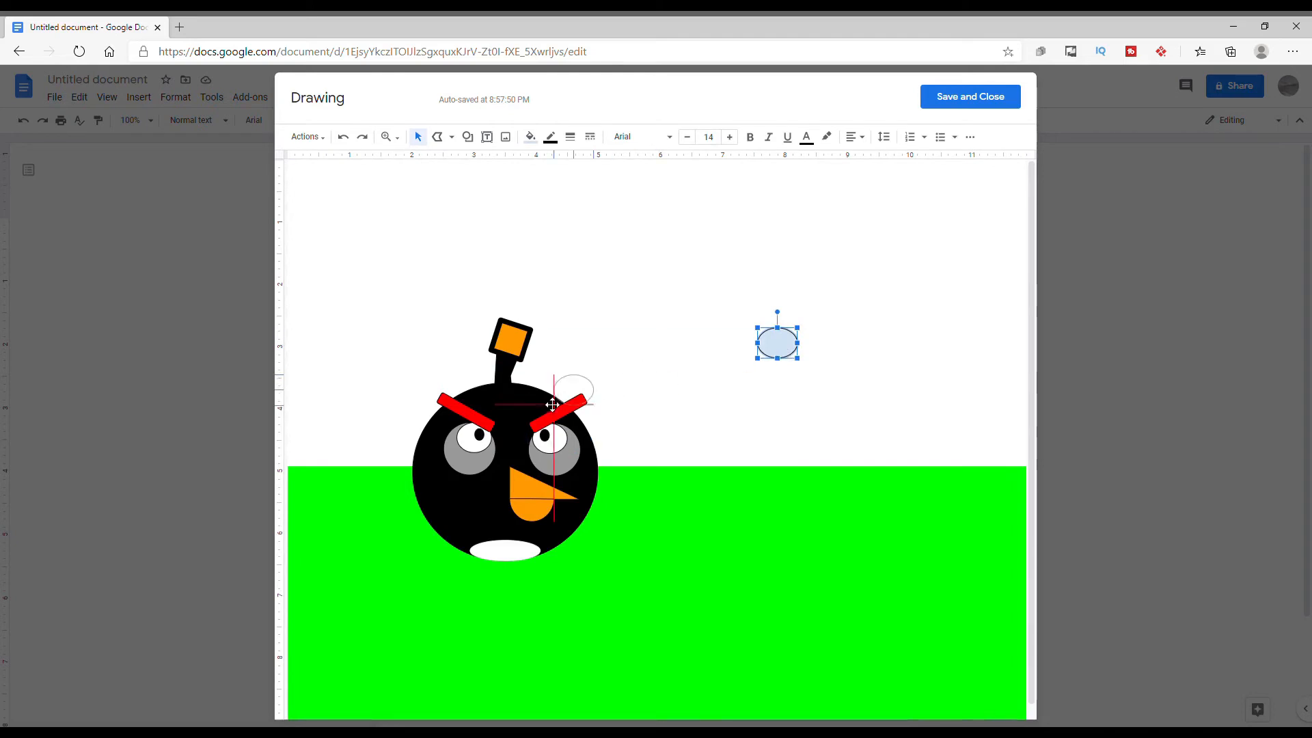
pyautogui.moveTo(519, 414); pyautogui.dragTo(517, 407)
pyautogui.click(530, 136)
pyautogui.click(661, 204)
pyautogui.click(697, 331)
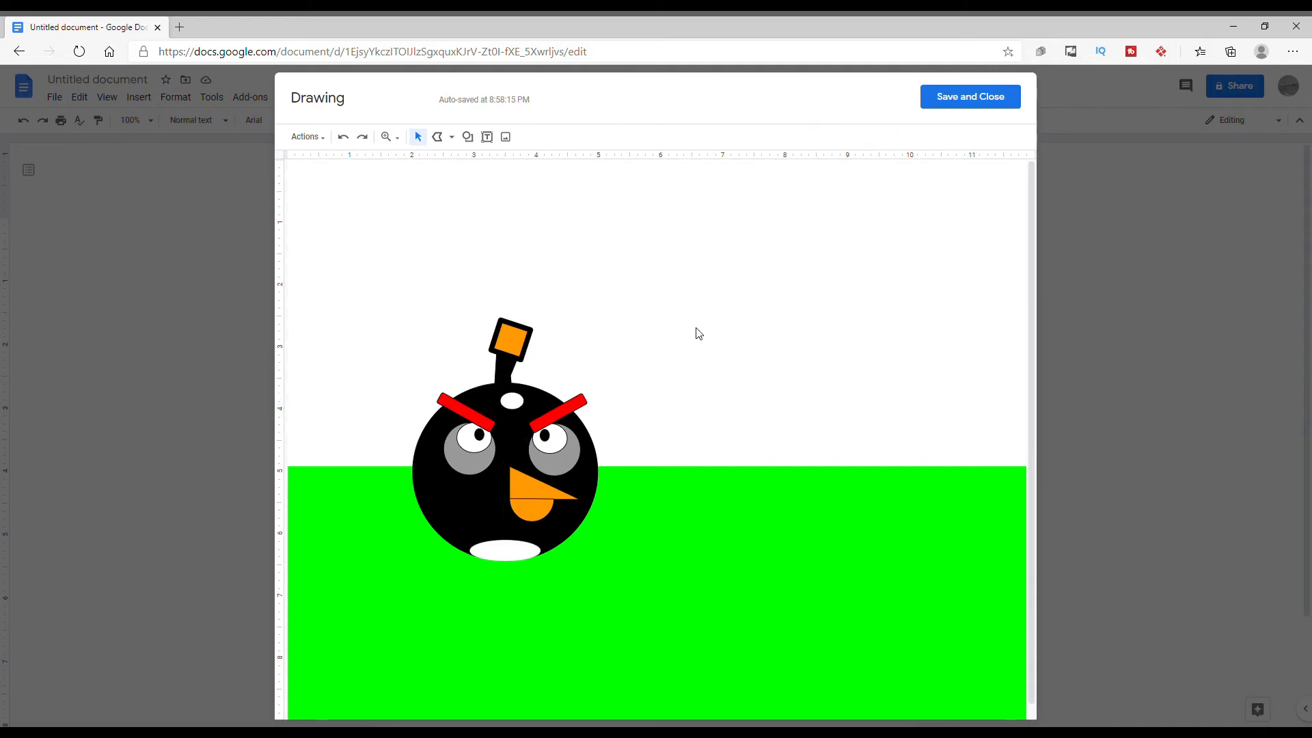
pyautogui.click(512, 401)
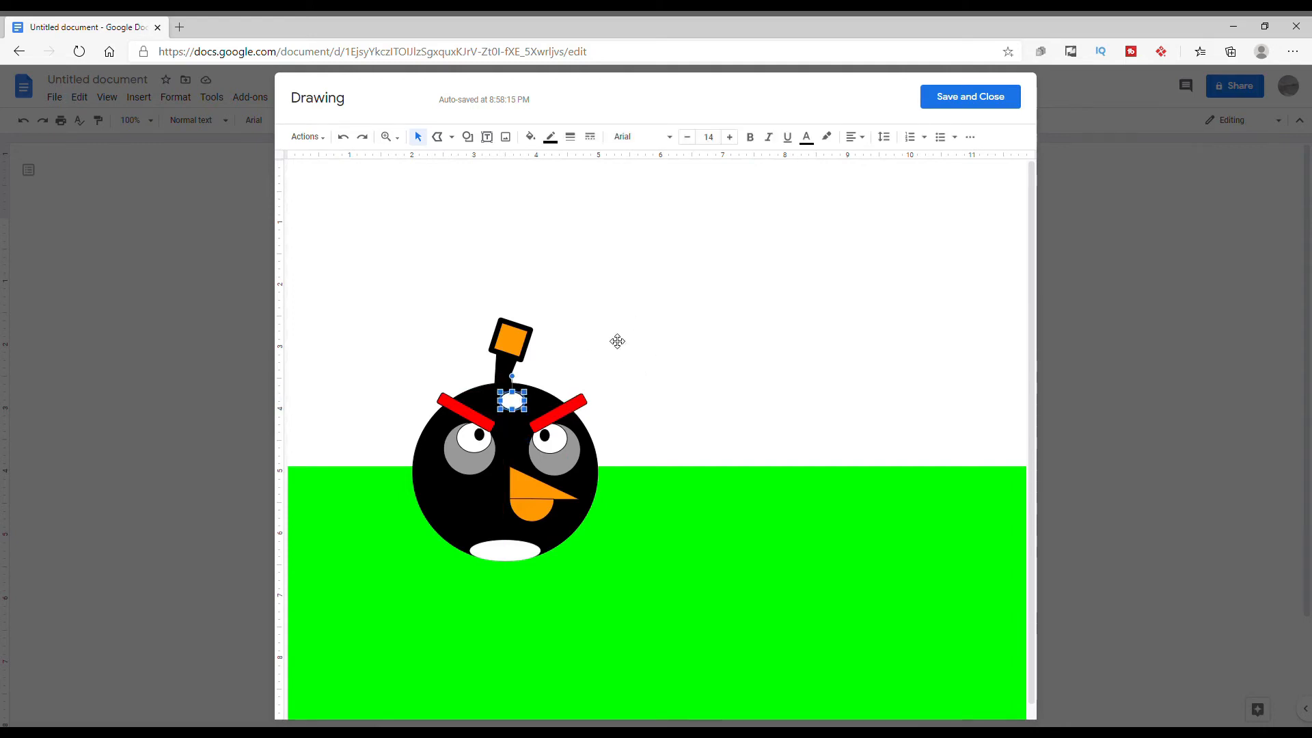
pyautogui.click(530, 136)
pyautogui.click(777, 219)
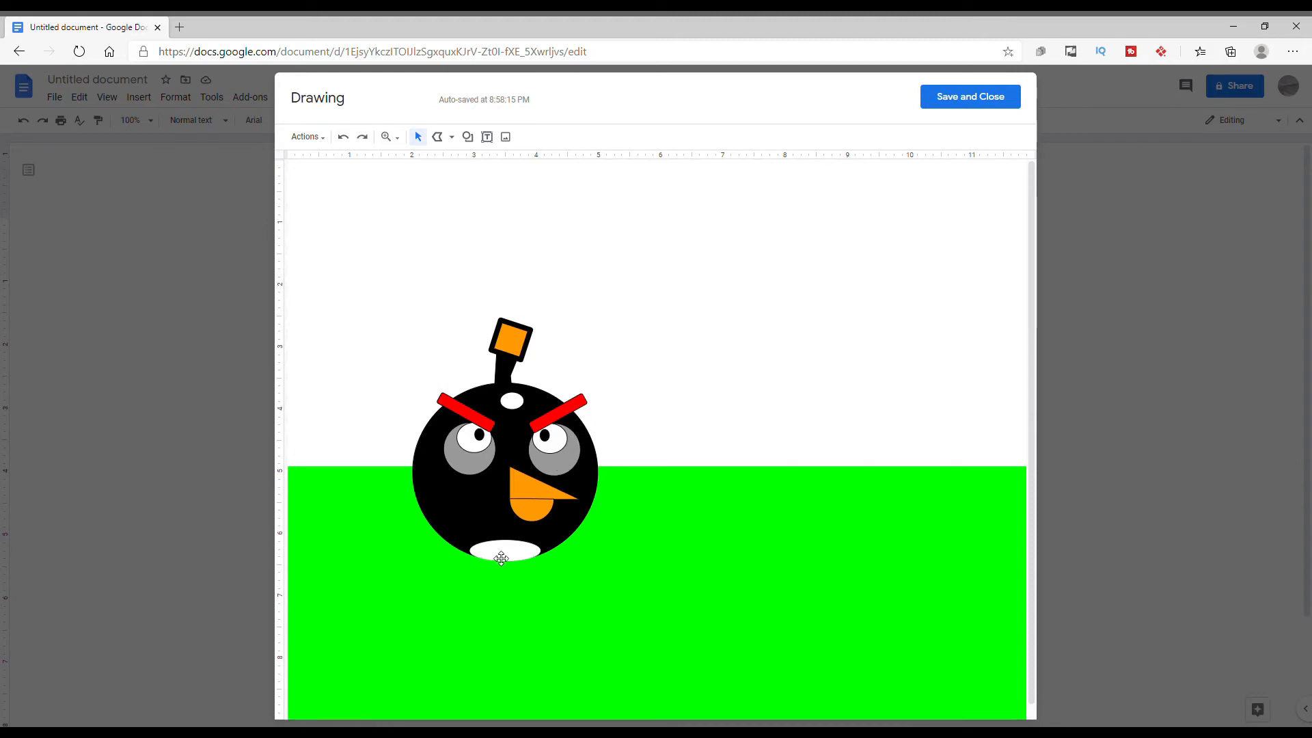
# Step: Widen the white oval at the base of the body slightly toward the beak's side
pyautogui.click(531, 557)
pyautogui.moveTo(552, 552); pyautogui.dragTo(553, 553)
pyautogui.click(691, 586)
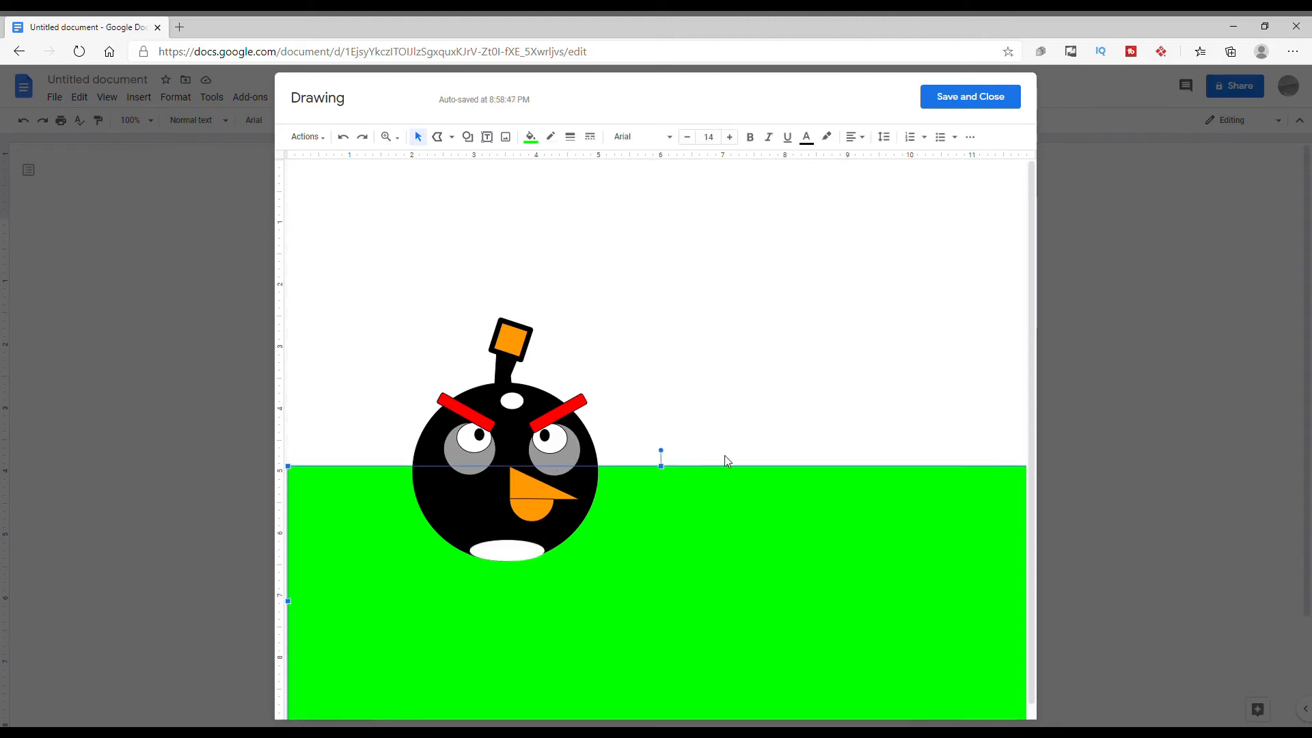
pyautogui.click(801, 294)
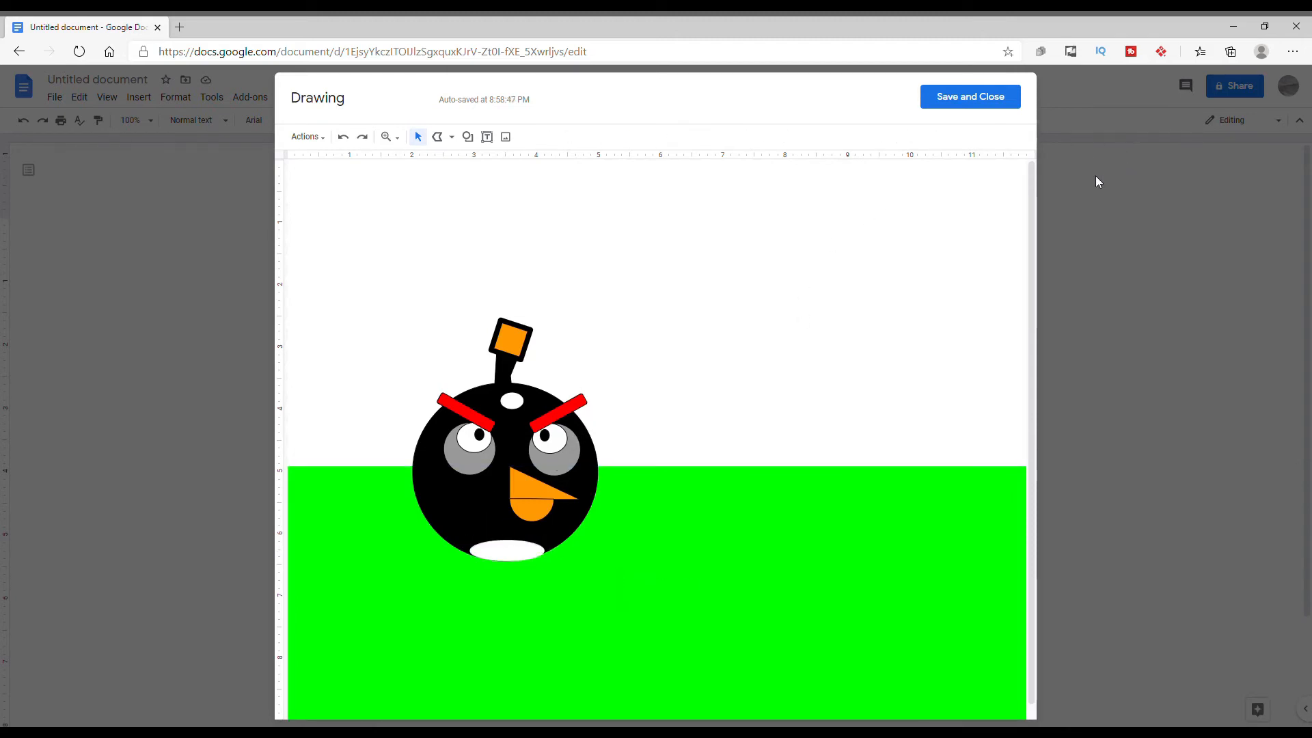
# Step: Move the beak's triangle and semicircle off the face into the blank area beside the bird
pyautogui.click(548, 511)
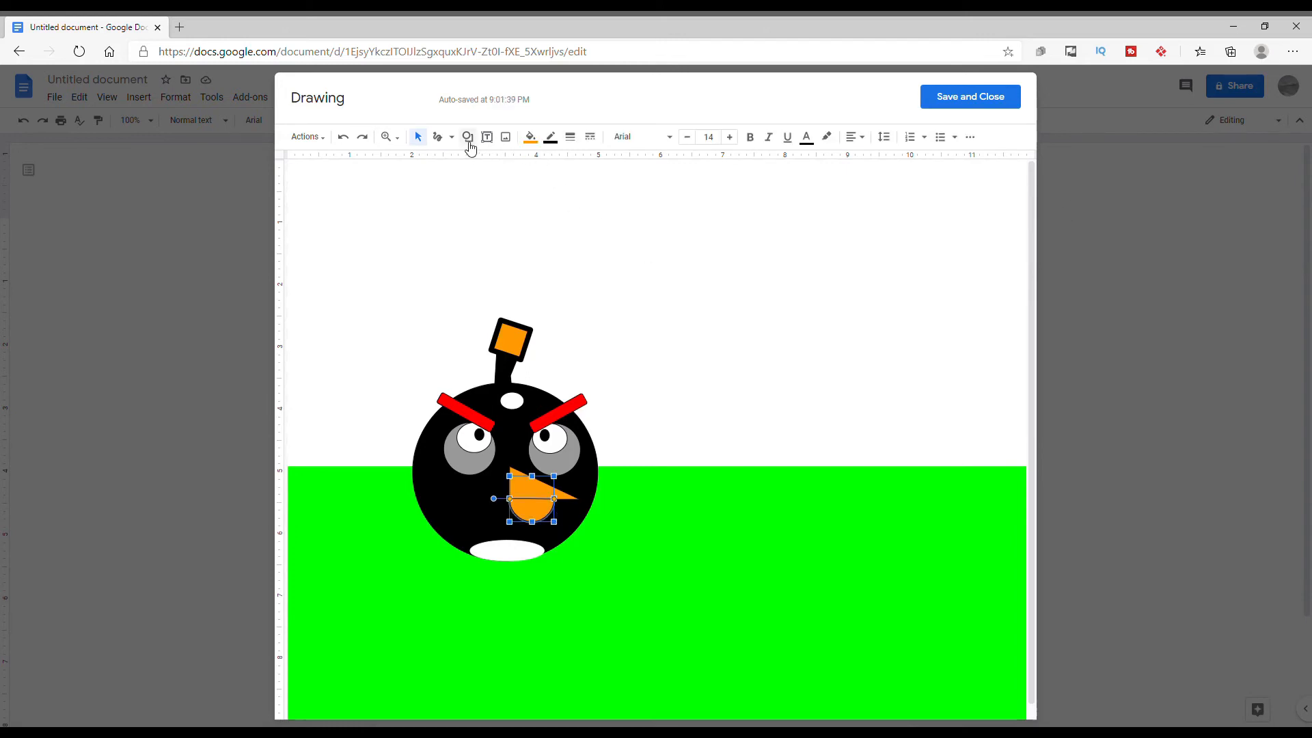
pyautogui.moveTo(542, 496); pyautogui.dragTo(806, 369)
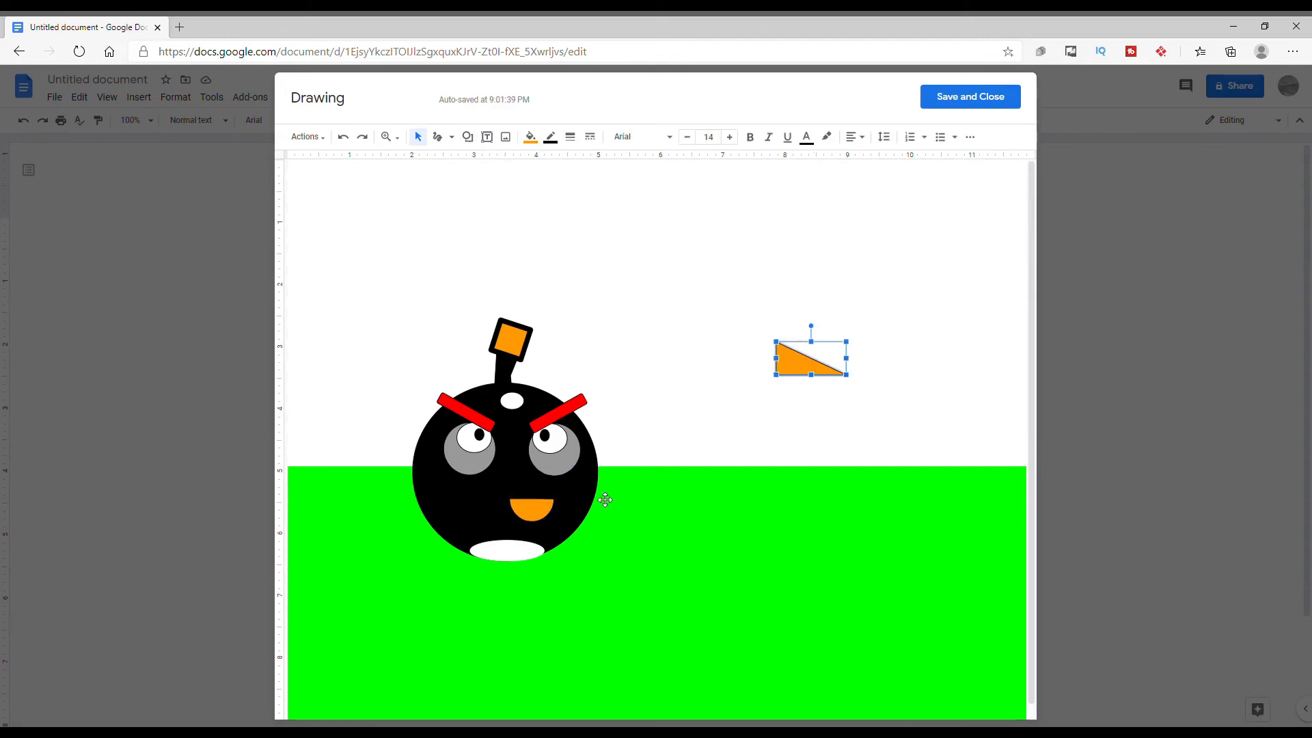
pyautogui.click(537, 511)
pyautogui.moveTo(536, 512); pyautogui.dragTo(839, 413)
# Step: Draw a small, wide orange triangle on the green ground beside the bird
pyautogui.click(468, 136)
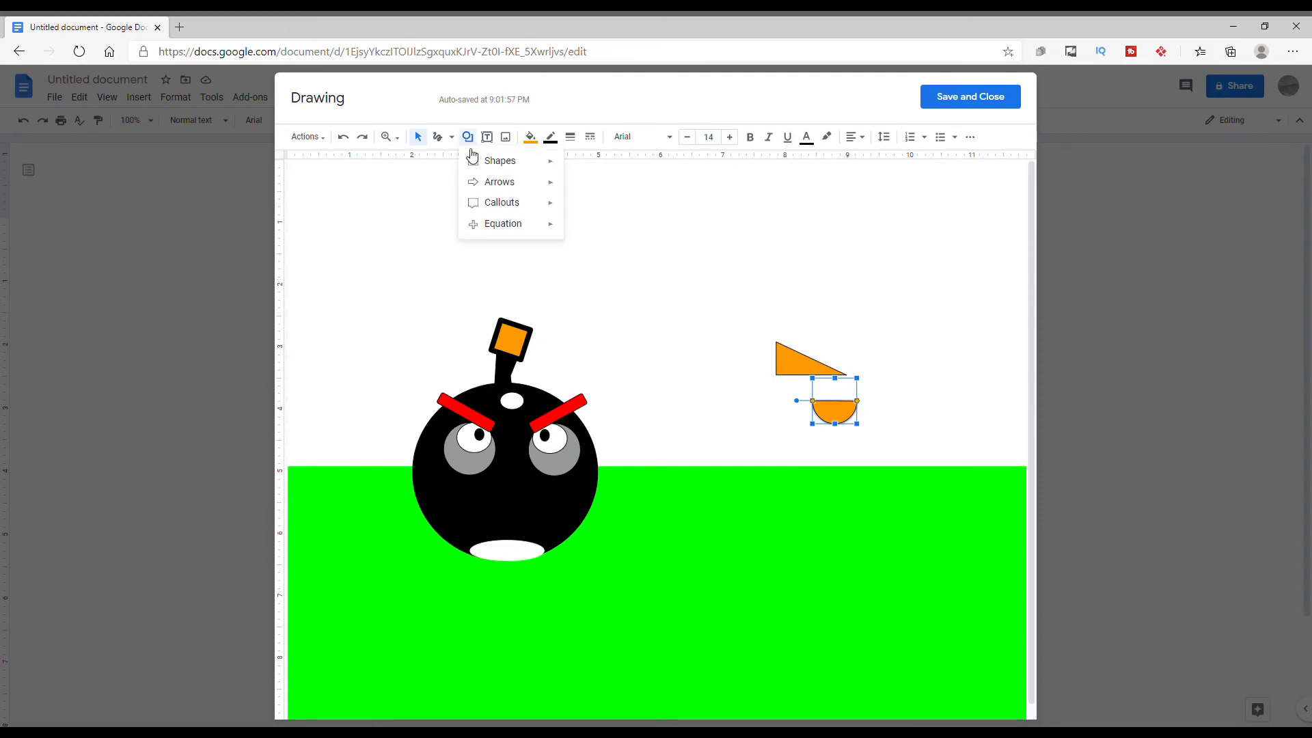
pyautogui.moveTo(540, 161)
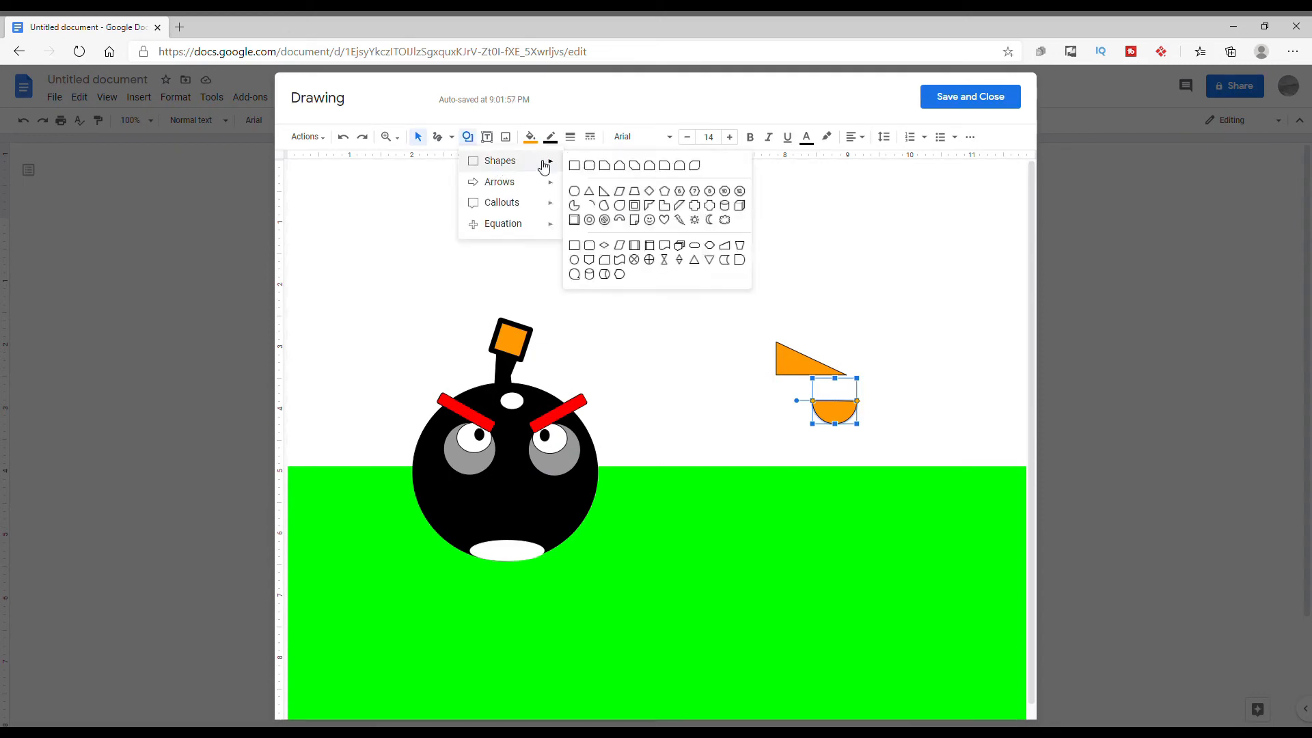
pyautogui.click(589, 191)
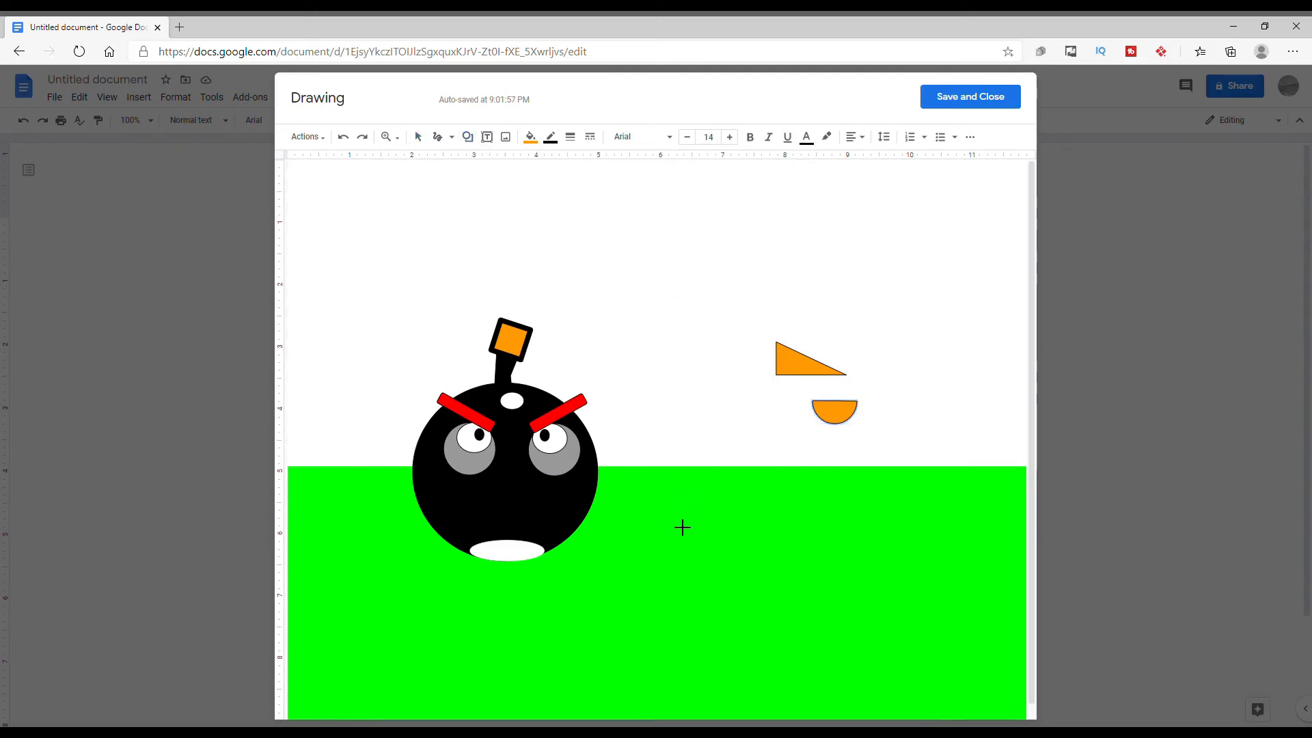
pyautogui.moveTo(673, 517); pyautogui.dragTo(741, 547)
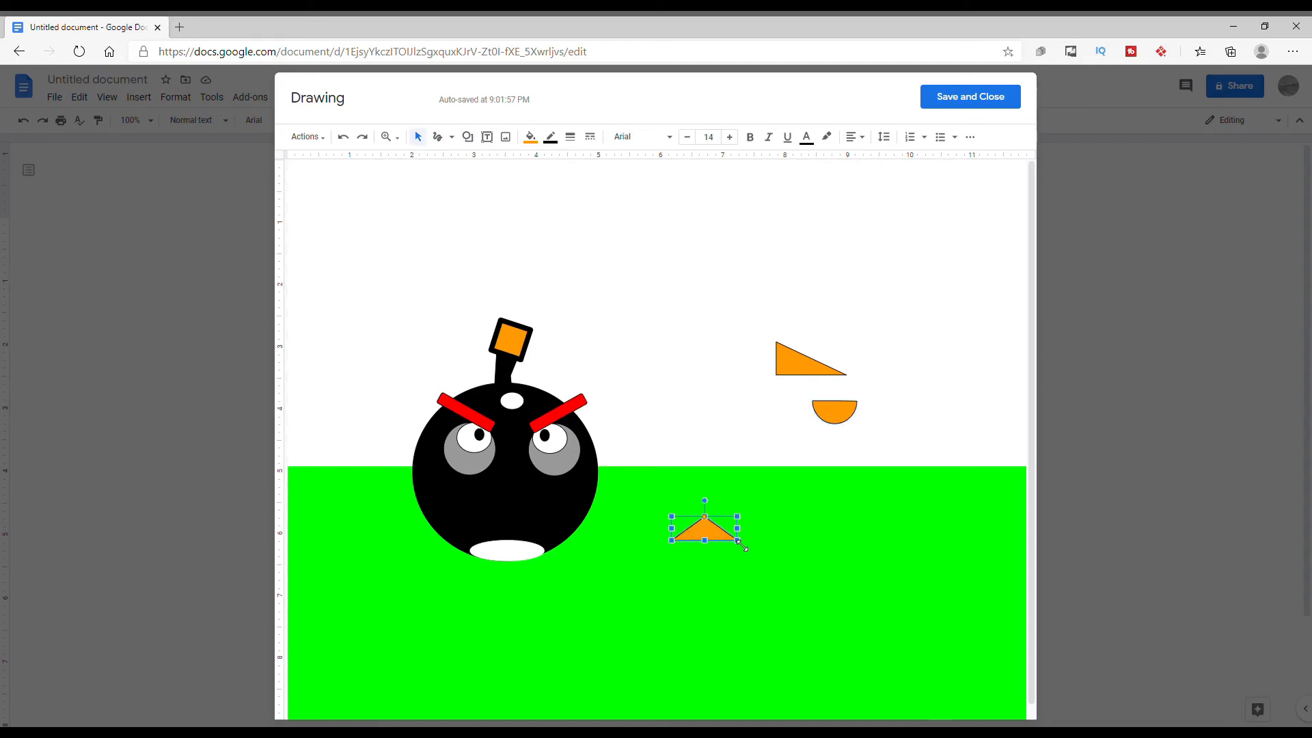
# Step: Duplicate the new orange triangle and place the copy between the eyes as the upper half of the beak
pyautogui.rightClick(710, 530)
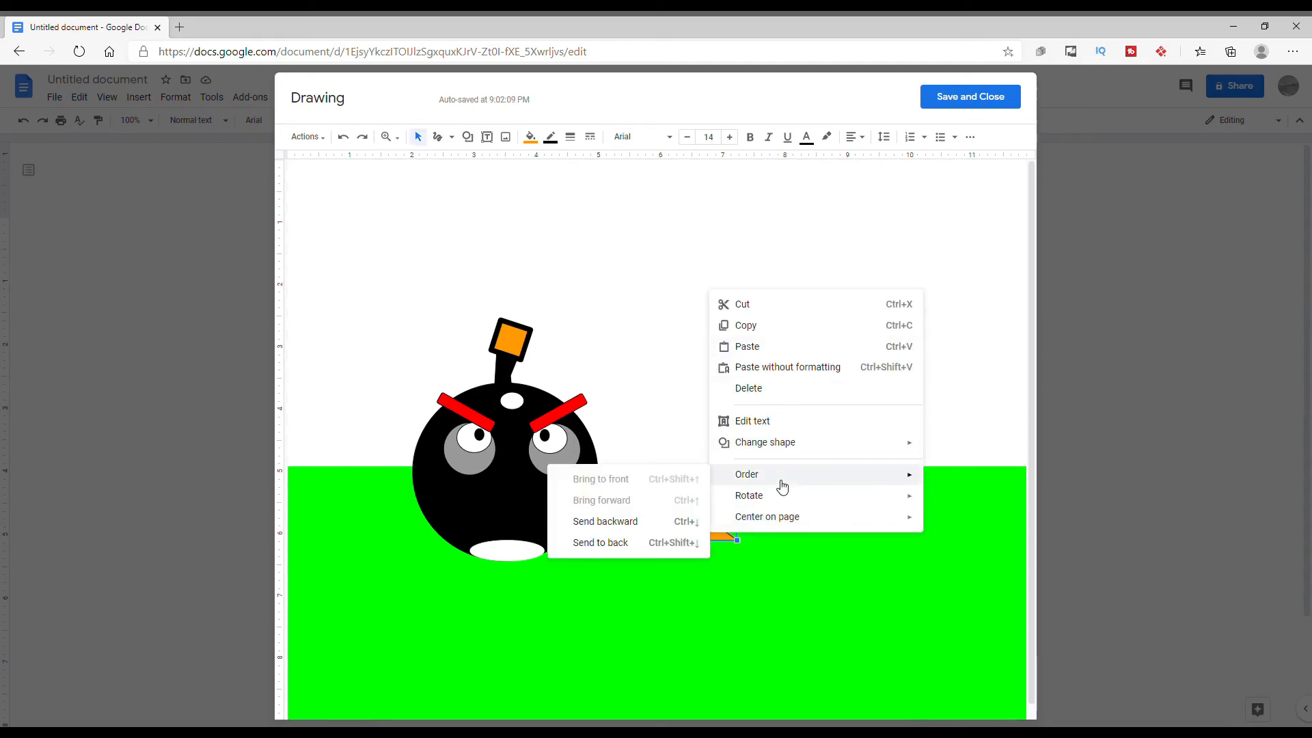
pyautogui.moveTo(752, 497)
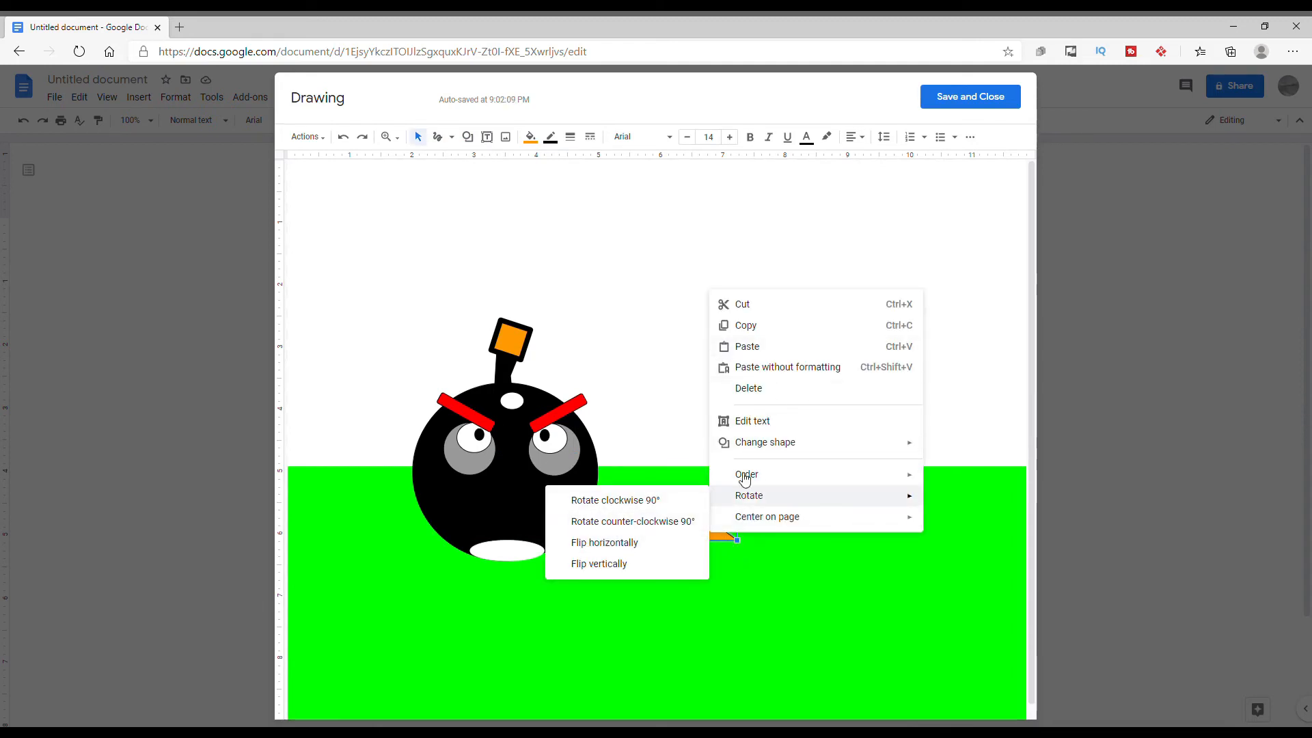
pyautogui.click(760, 346)
pyautogui.rightClick(812, 495)
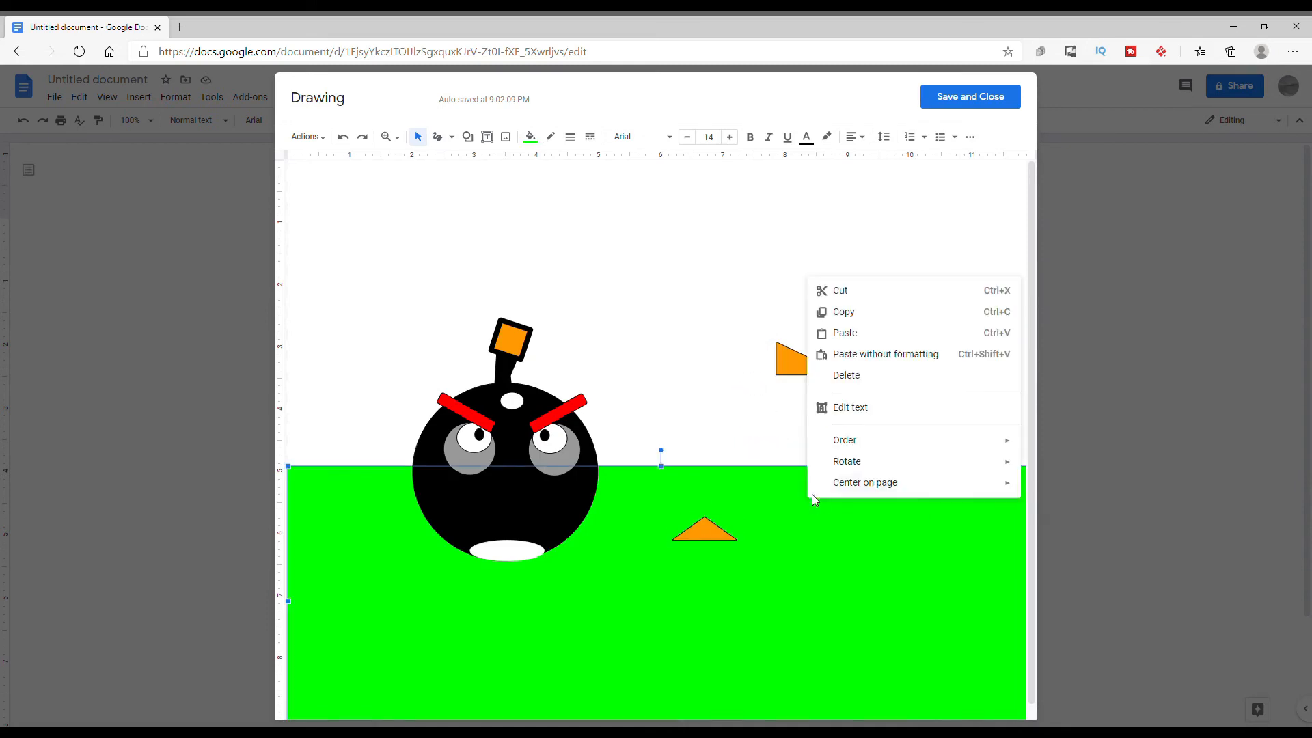
pyautogui.click(844, 333)
pyautogui.moveTo(727, 554); pyautogui.dragTo(537, 494)
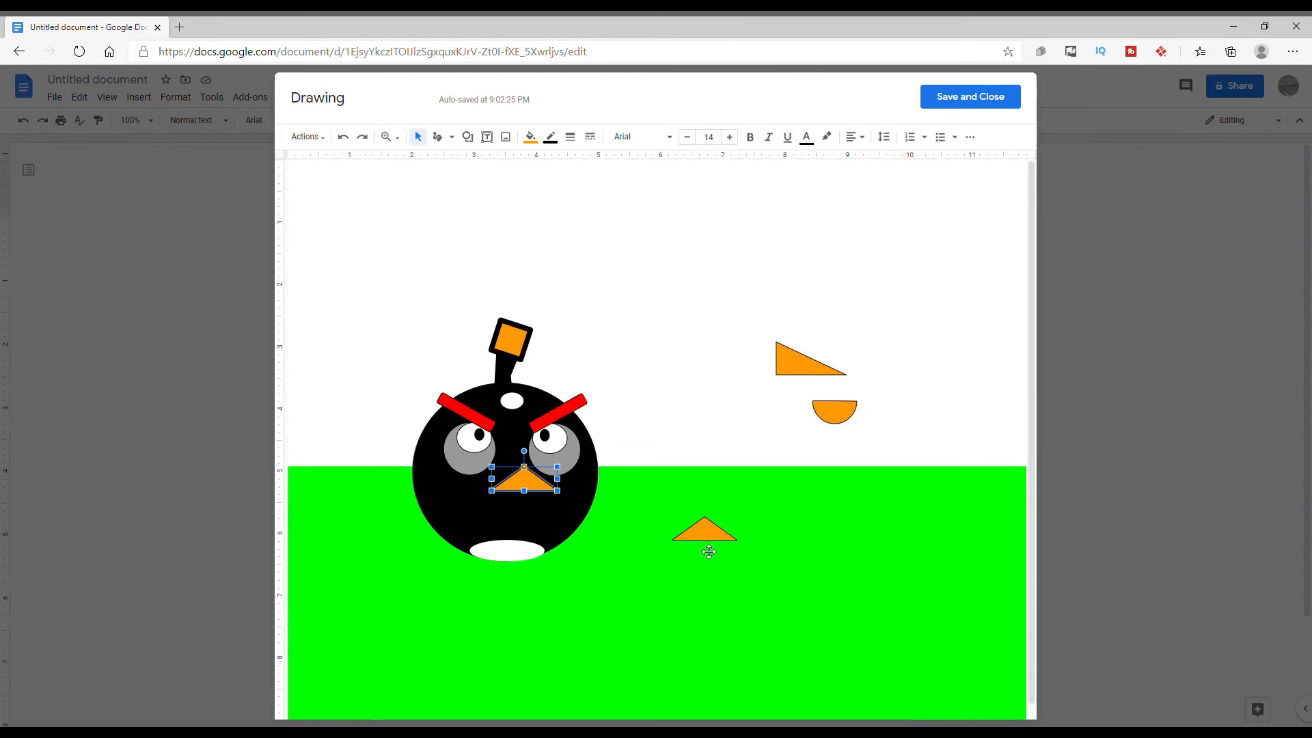
# Step: Flip the orange triangle remaining on the green ground horizontally
pyautogui.click(709, 540)
pyautogui.rightClick(704, 530)
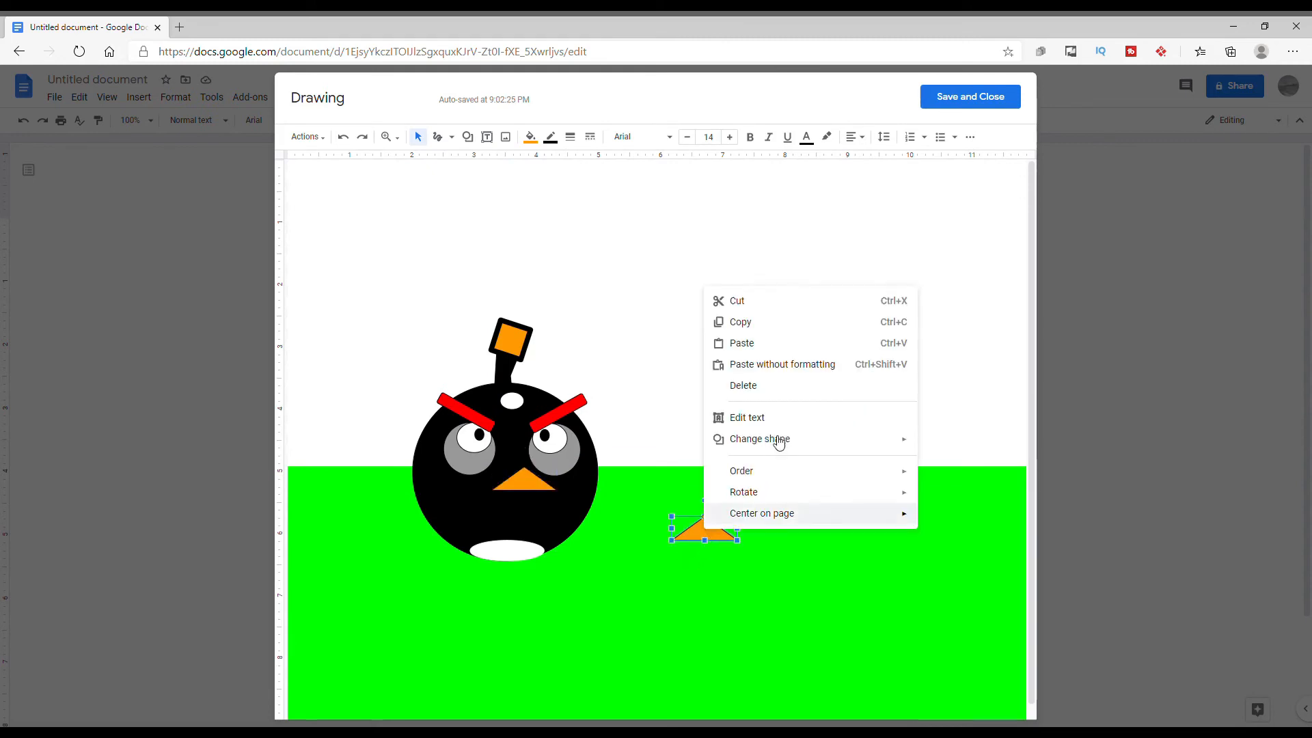
pyautogui.moveTo(791, 476)
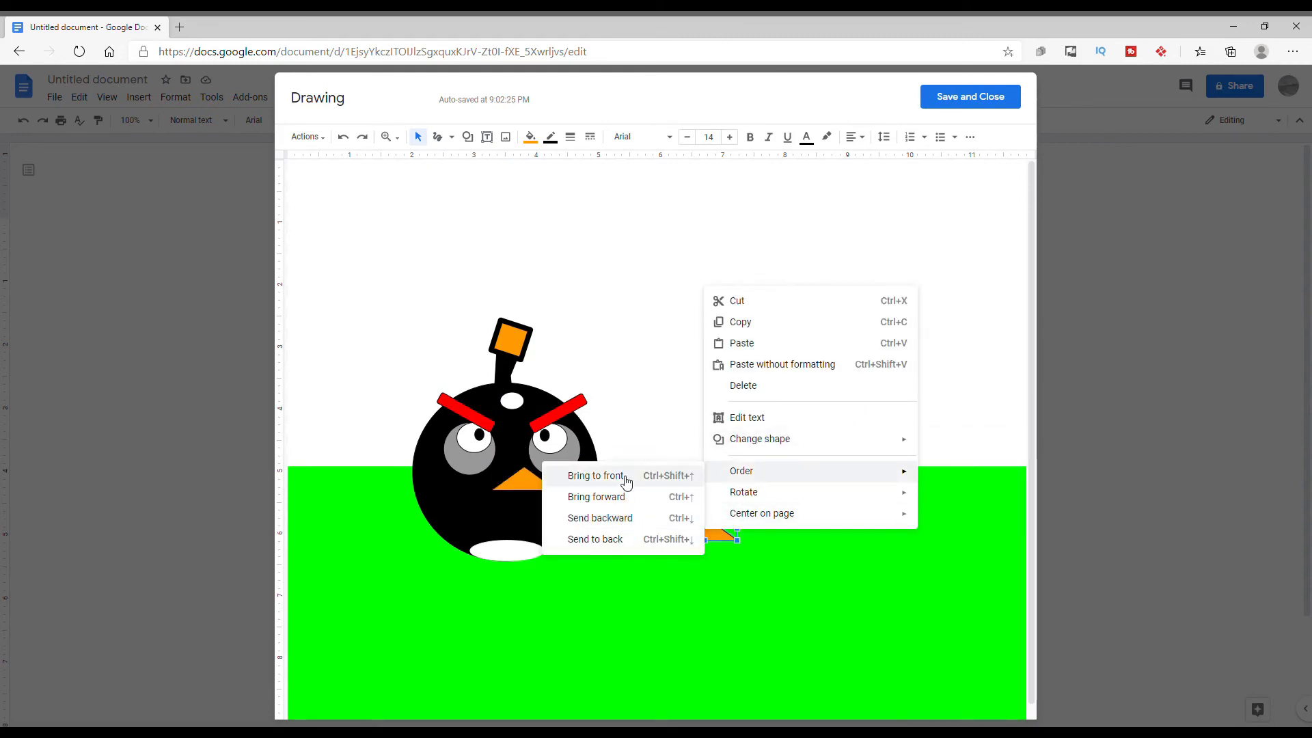
pyautogui.moveTo(744, 492)
pyautogui.click(633, 540)
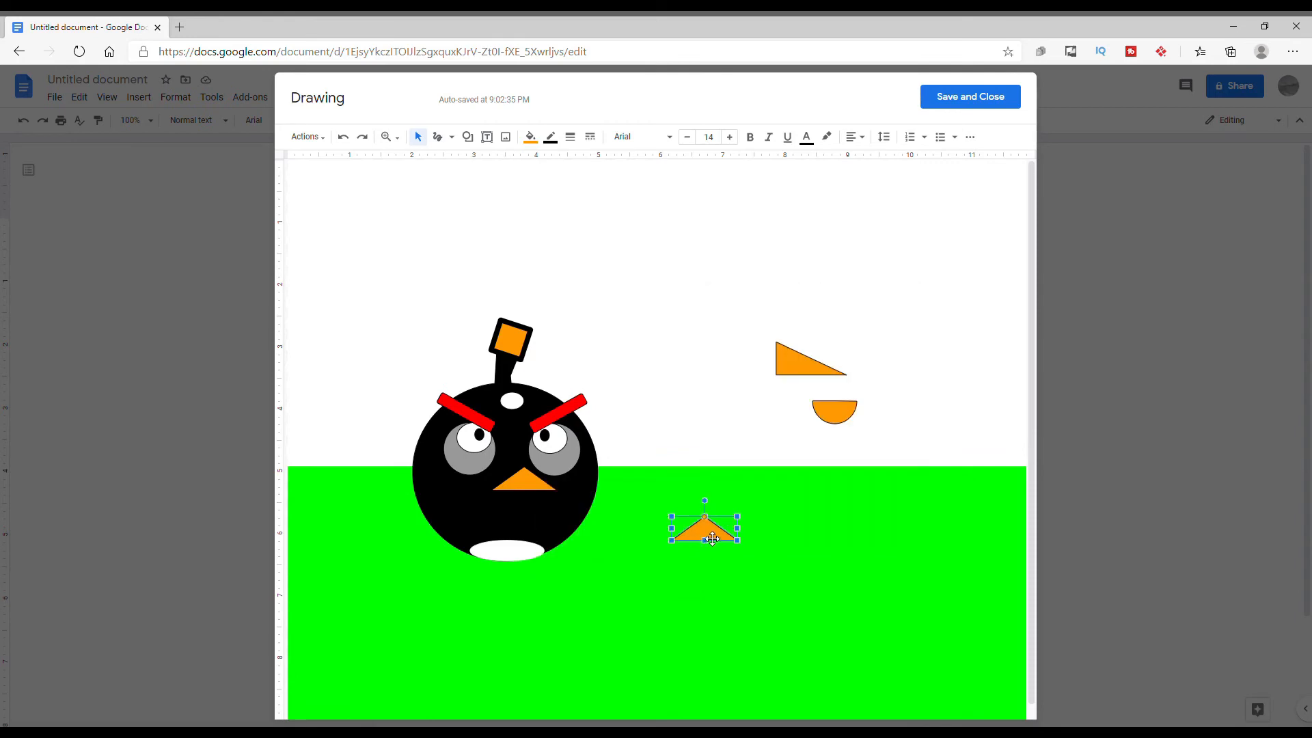
# Step: Flip the triangle on the green ground vertically and fit it directly beneath the upper beak triangle to form a diamond
pyautogui.rightClick(712, 539)
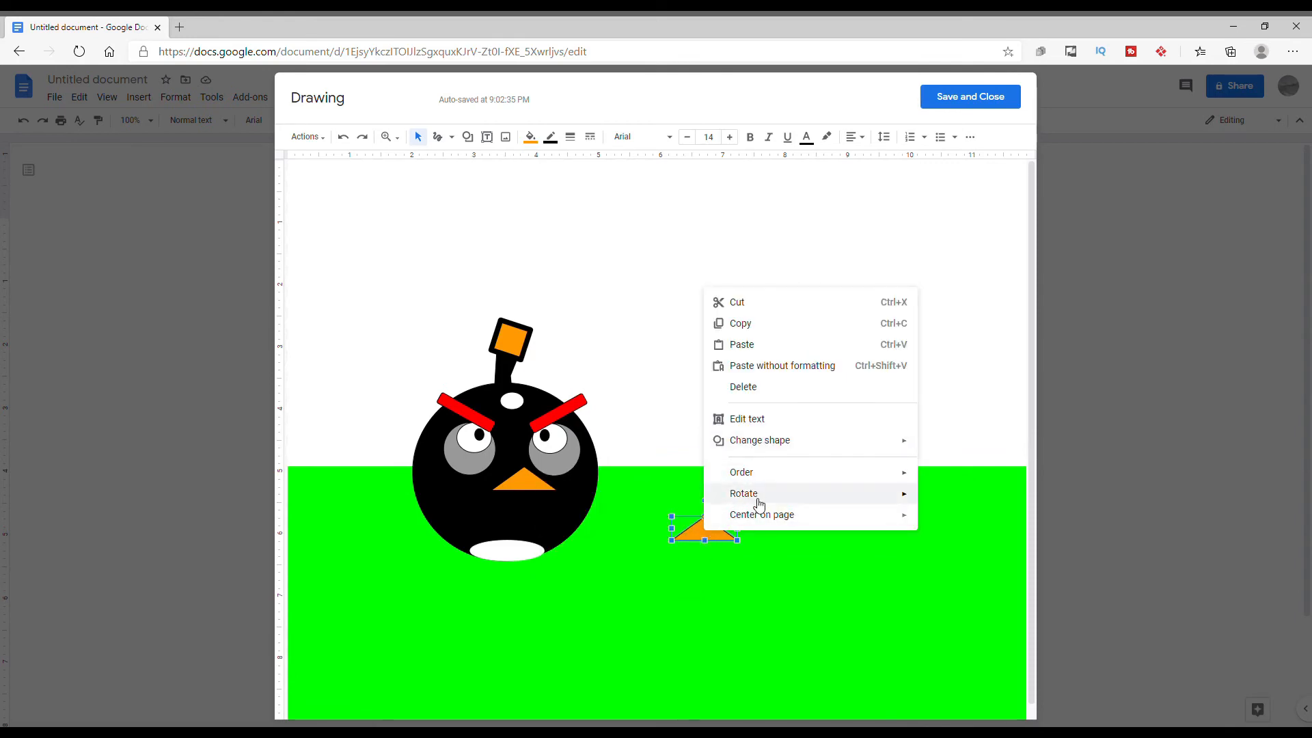
pyautogui.moveTo(758, 503)
pyautogui.click(595, 559)
pyautogui.moveTo(705, 527); pyautogui.dragTo(525, 507)
pyautogui.click(702, 405)
pyautogui.click(709, 503)
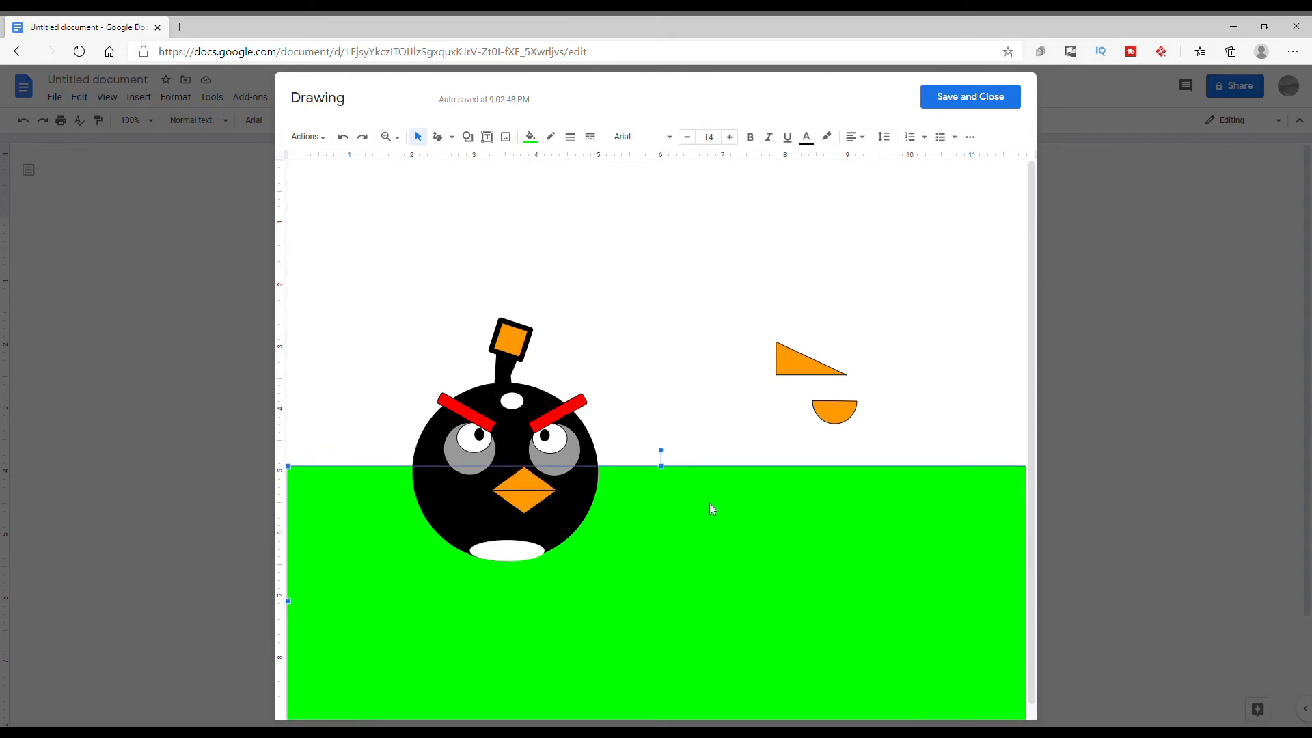
pyautogui.click(683, 374)
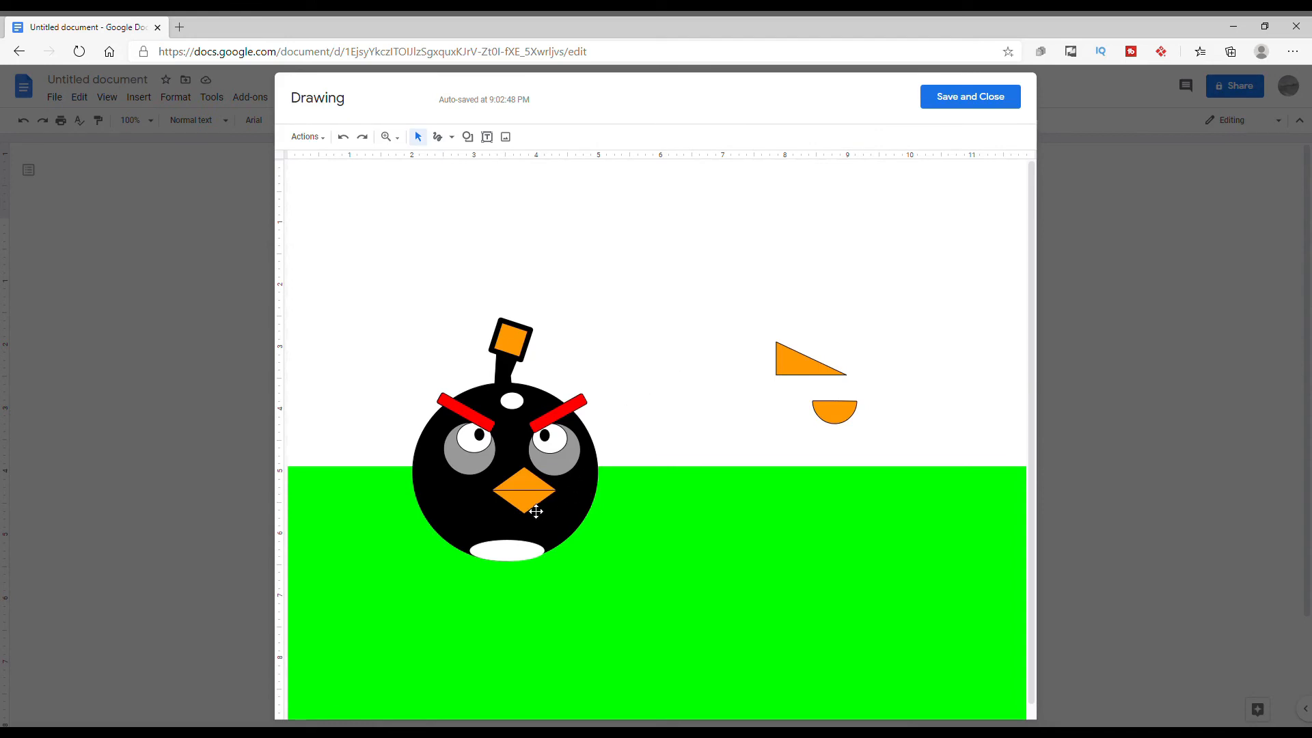
# Step: Tilt the lower beak triangle away from the upper one so that the beak opens on one side
pyautogui.moveTo(532, 503); pyautogui.dragTo(540, 544)
pyautogui.click(708, 363)
# Step: Draw a small diagonal stripe shape, fit it into the gap between the two beak triangles, and fill it white
pyautogui.click(466, 138)
pyautogui.moveTo(495, 164)
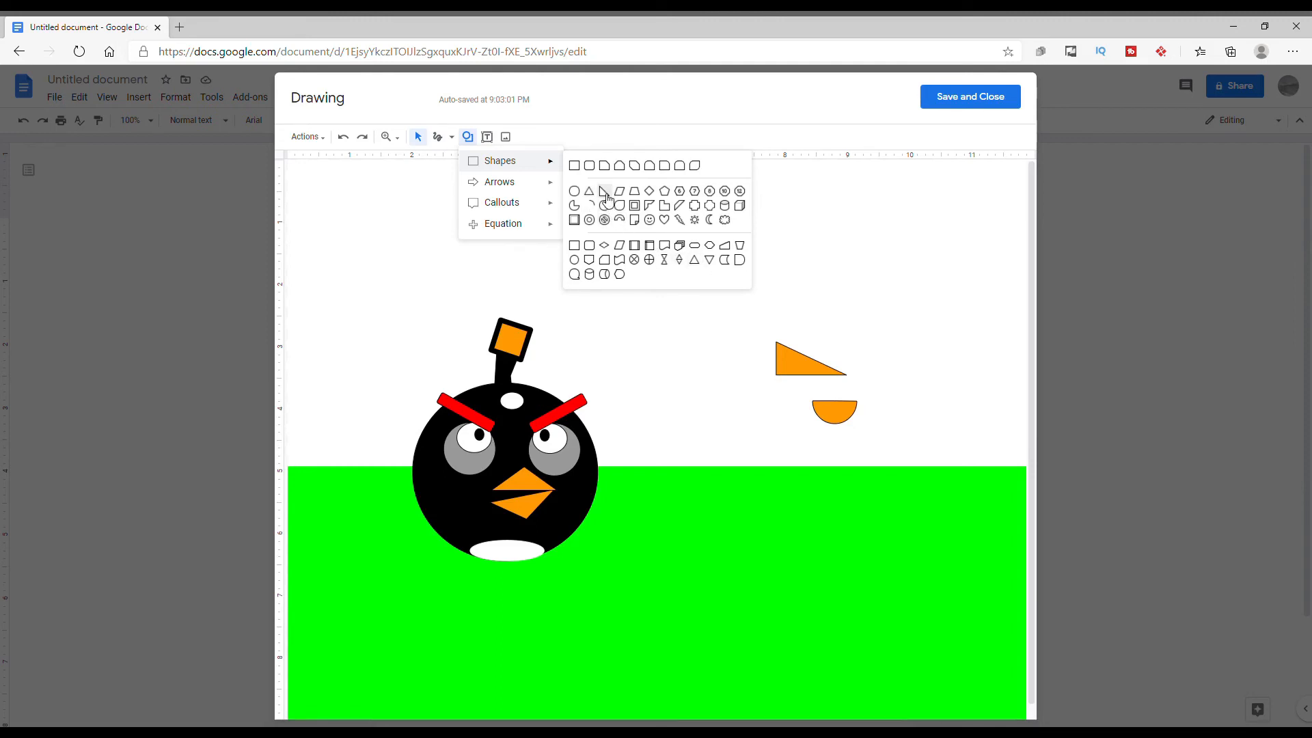
pyautogui.click(680, 205)
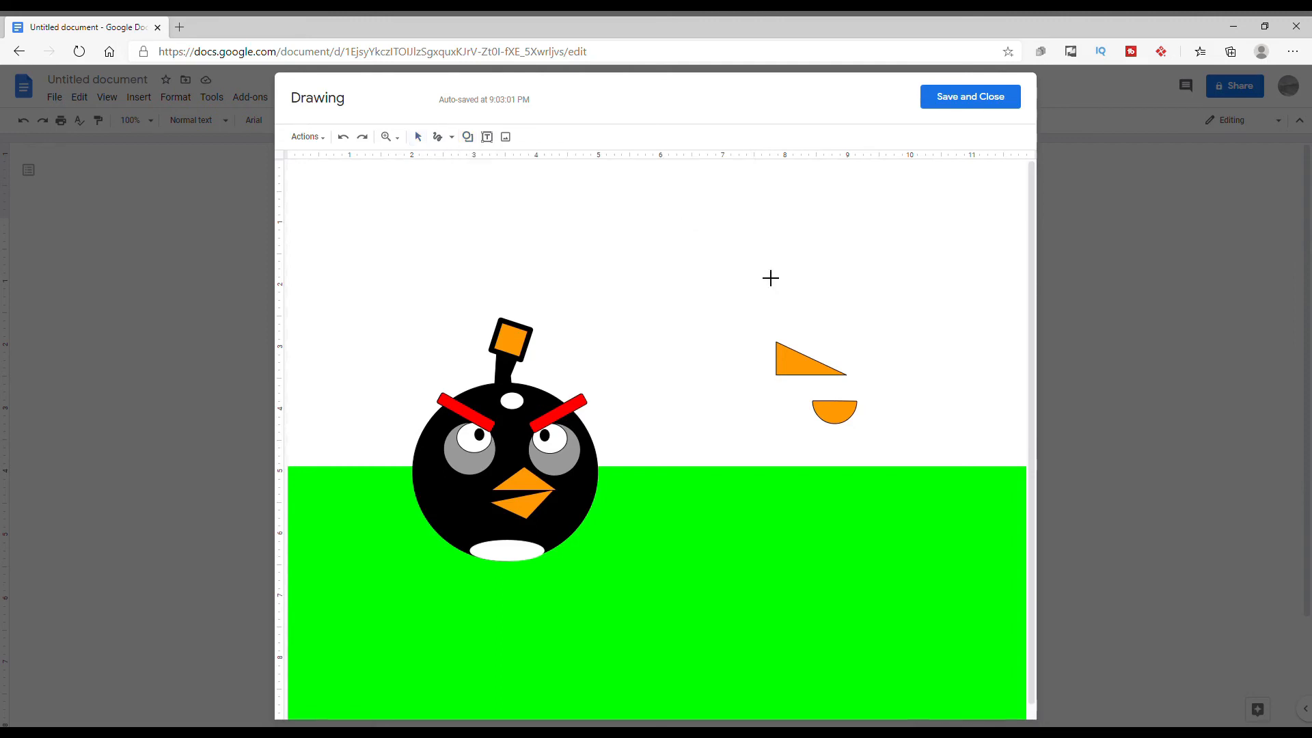
pyautogui.moveTo(752, 254); pyautogui.dragTo(805, 286)
pyautogui.moveTo(781, 241); pyautogui.dragTo(527, 501)
pyautogui.click(530, 136)
pyautogui.click(653, 206)
pyautogui.click(746, 526)
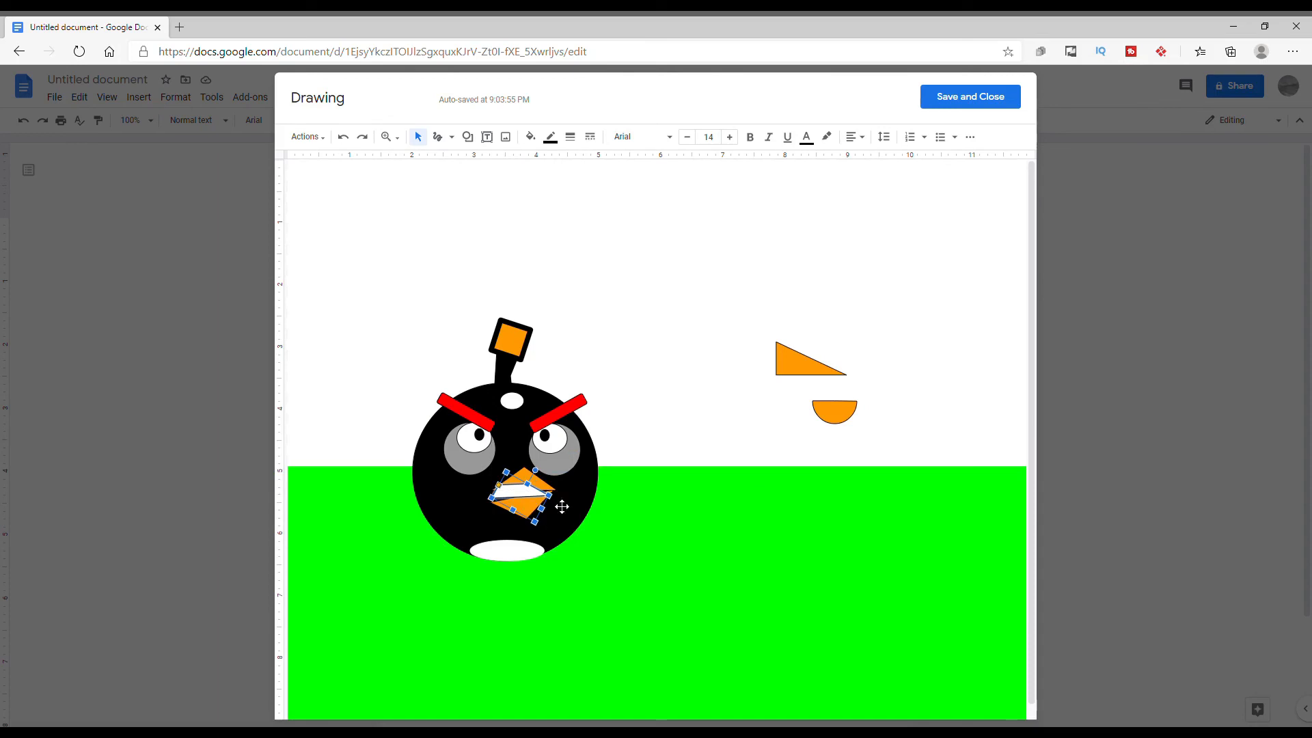
# Step: Rotate the lower beak triangle slightly so that it sits closer beneath the white stripe
pyautogui.click(520, 509)
pyautogui.moveTo(531, 538); pyautogui.dragTo(538, 546)
pyautogui.click(723, 500)
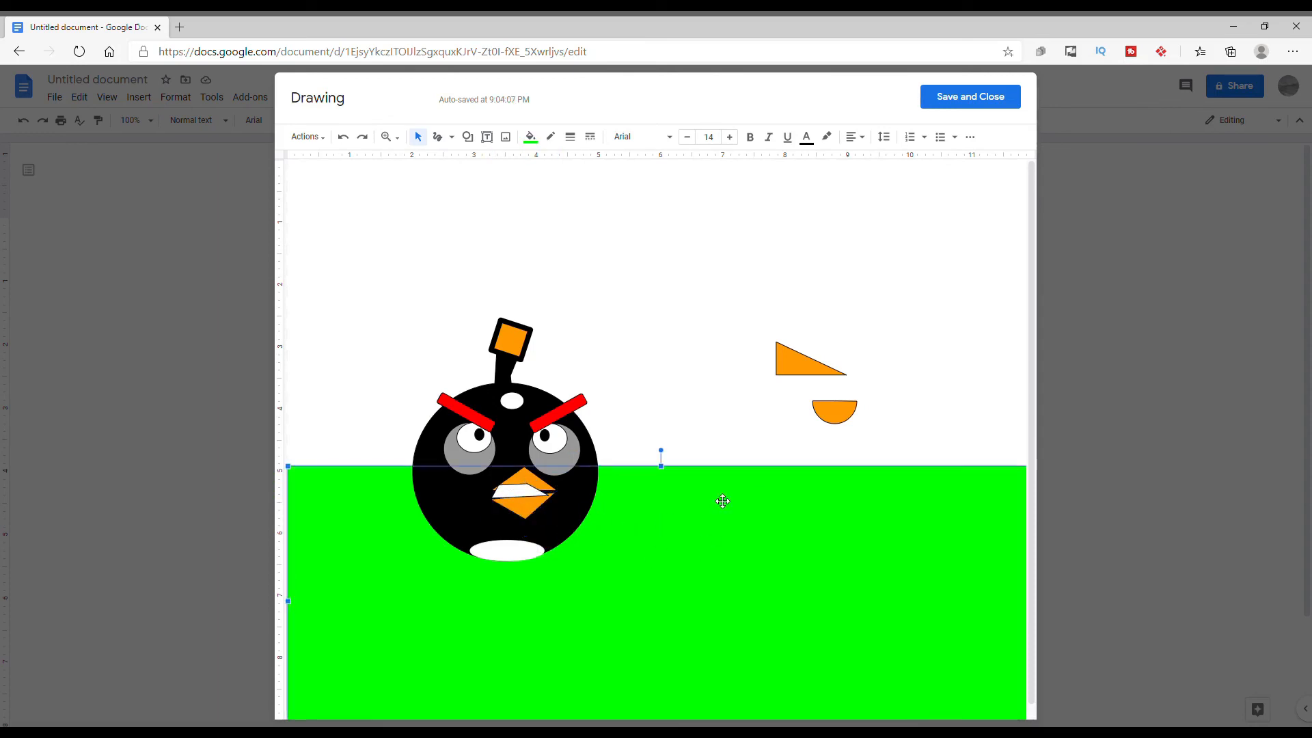
# Step: Bring the upper and lower beak triangles in front of the white stripe
pyautogui.click(531, 479)
pyautogui.rightClick(531, 479)
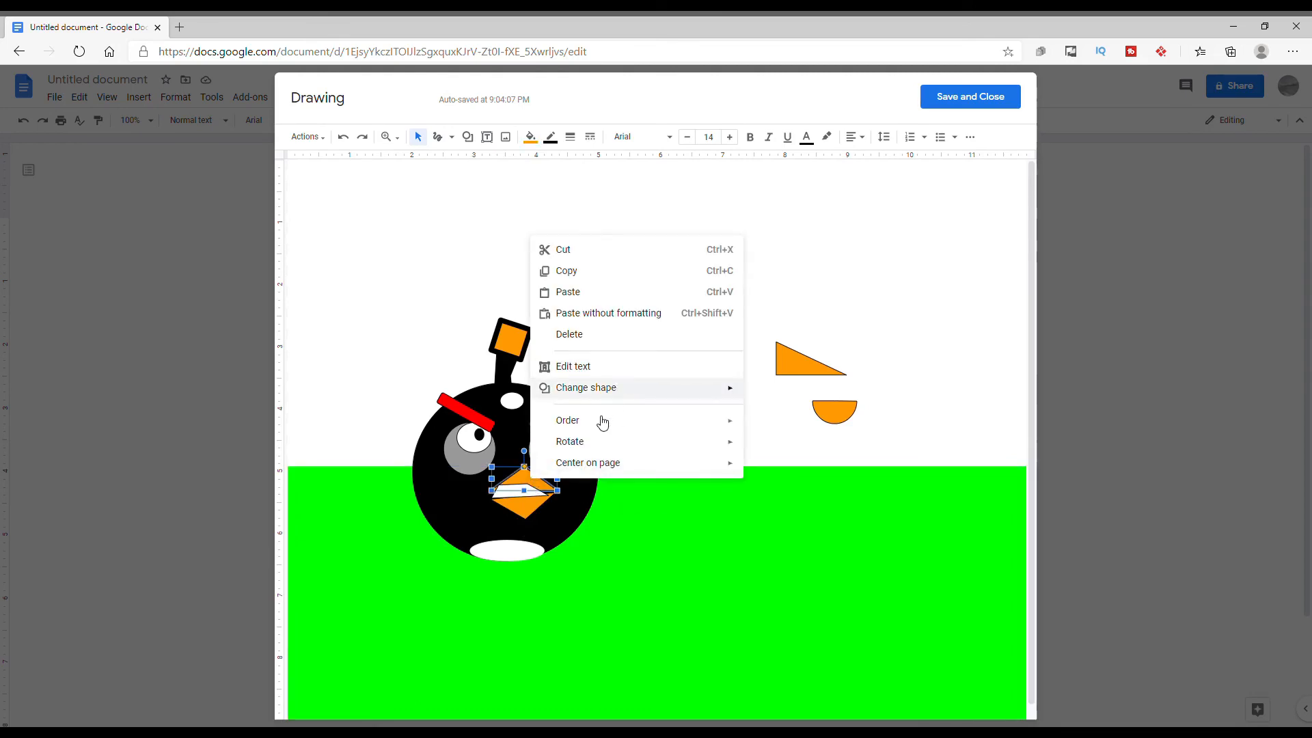
pyautogui.moveTo(601, 421)
pyautogui.click(828, 425)
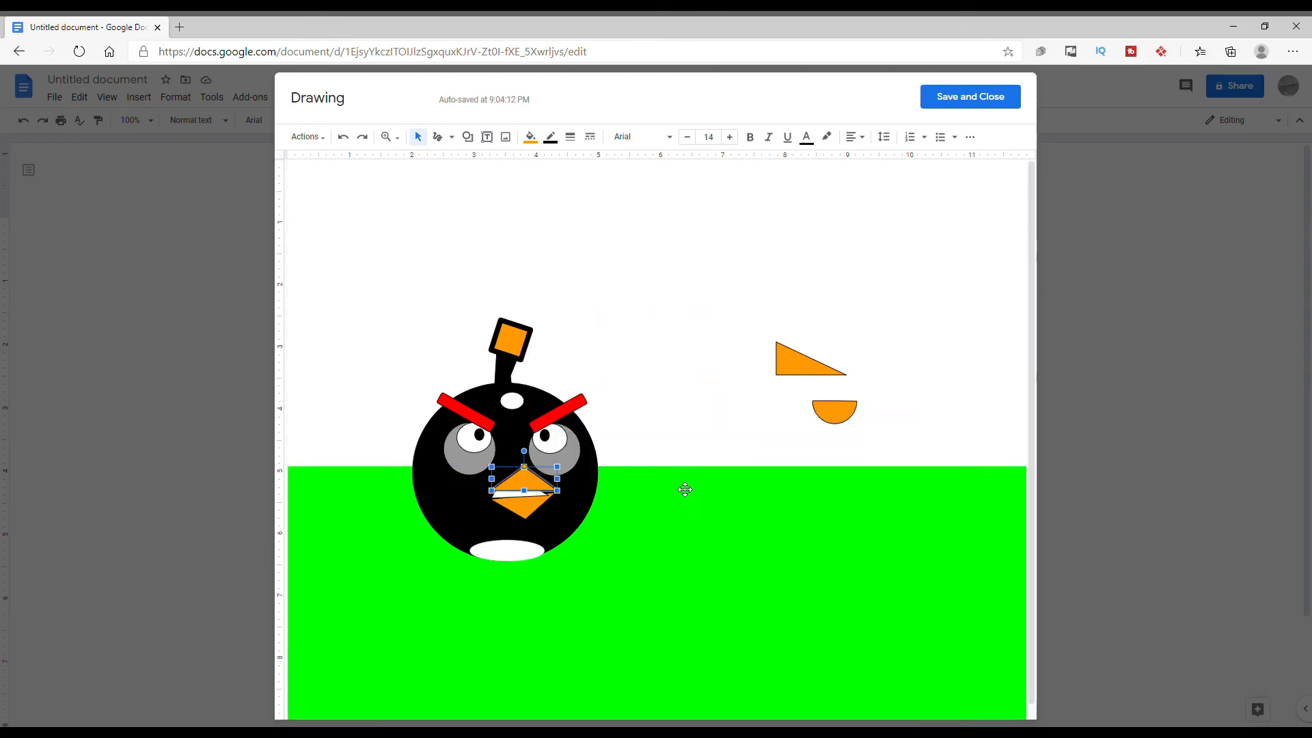
pyautogui.click(537, 519)
pyautogui.rightClick(538, 519)
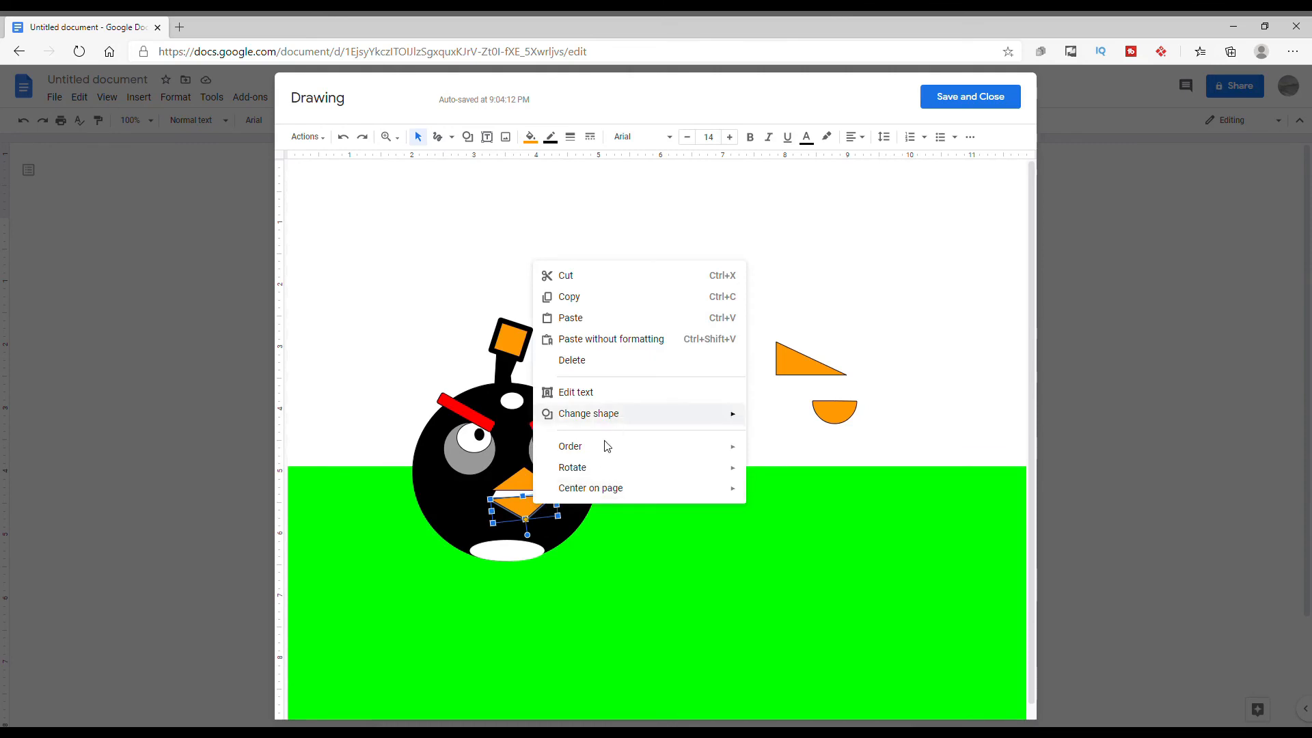
pyautogui.moveTo(604, 445)
pyautogui.click(783, 473)
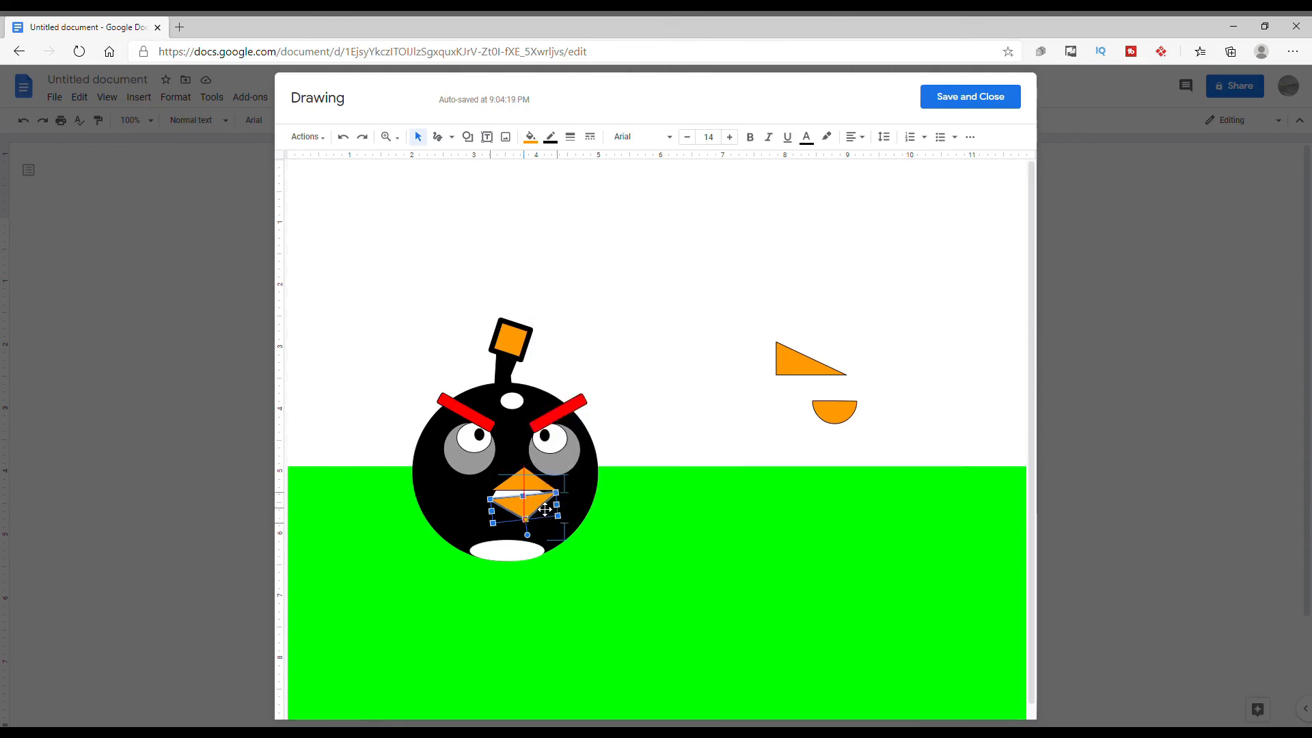
# Step: Narrow the lower and upper beak triangles at the open end so that their edges line up around the white stripe
pyautogui.click(747, 522)
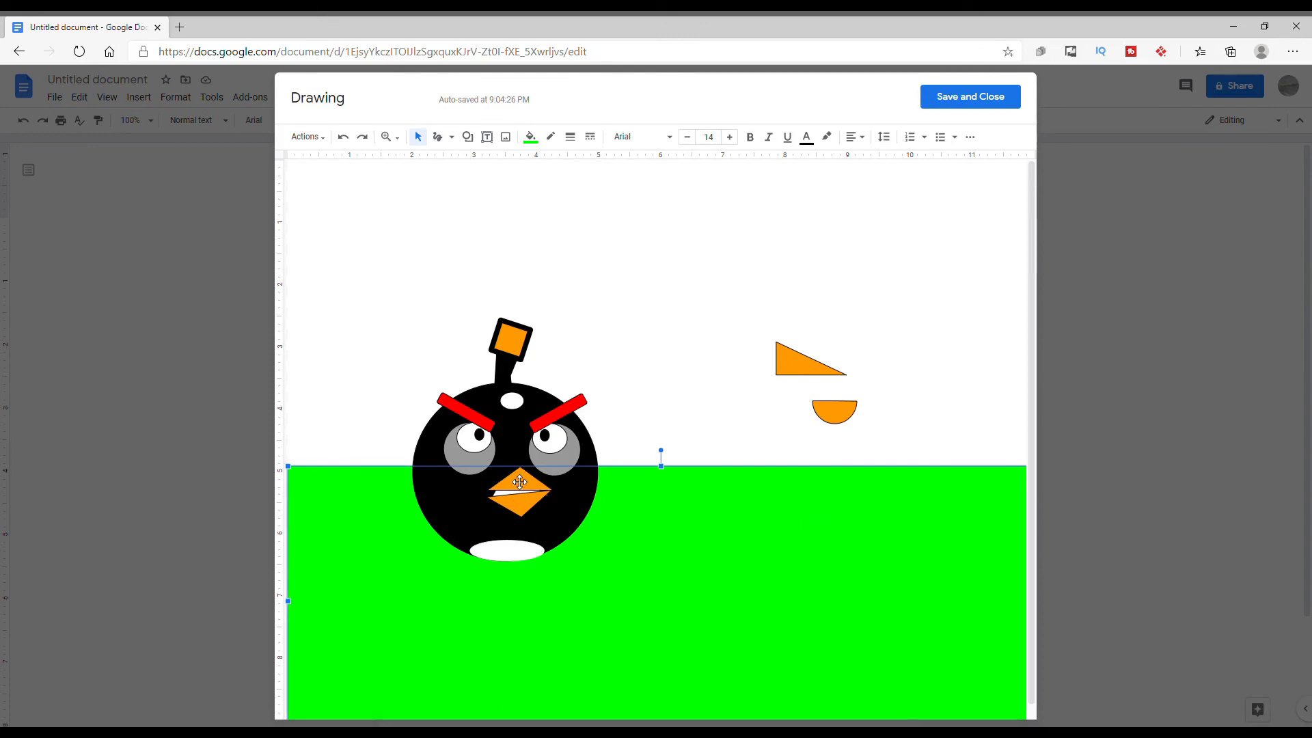
pyautogui.click(509, 509)
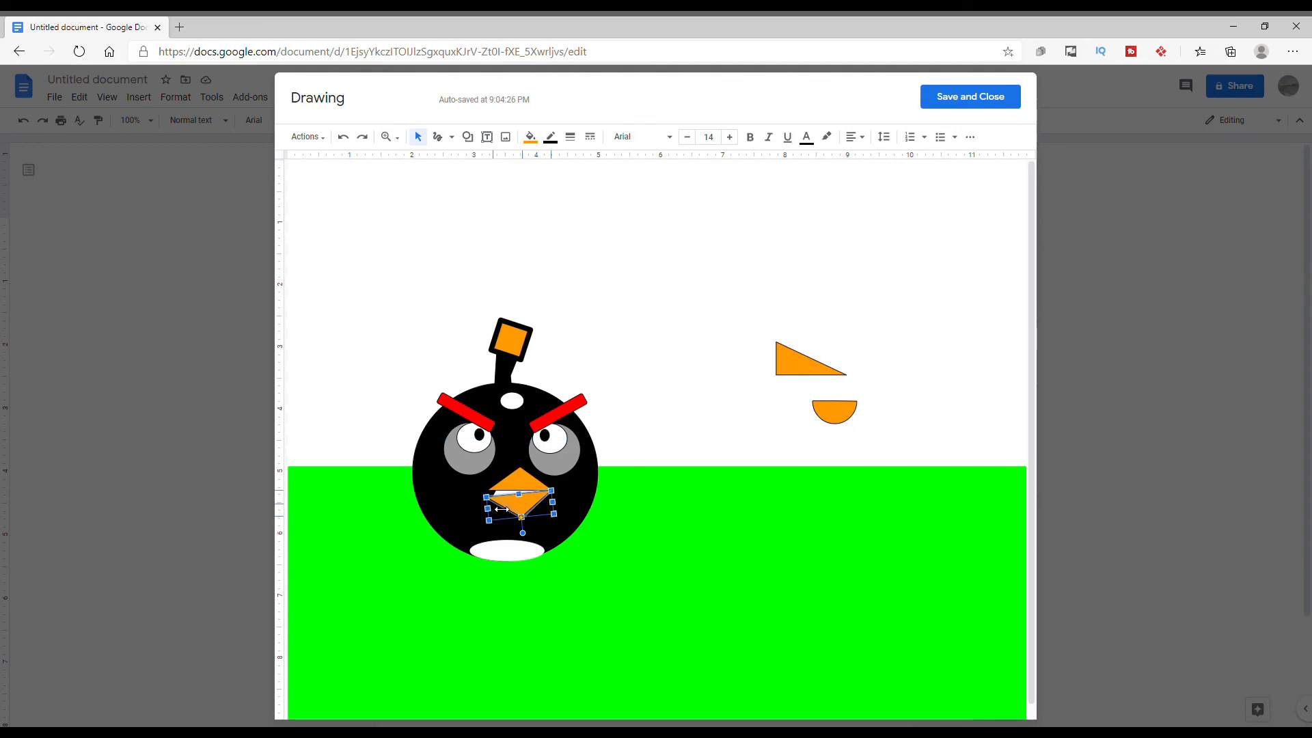
pyautogui.click(632, 506)
pyautogui.click(530, 494)
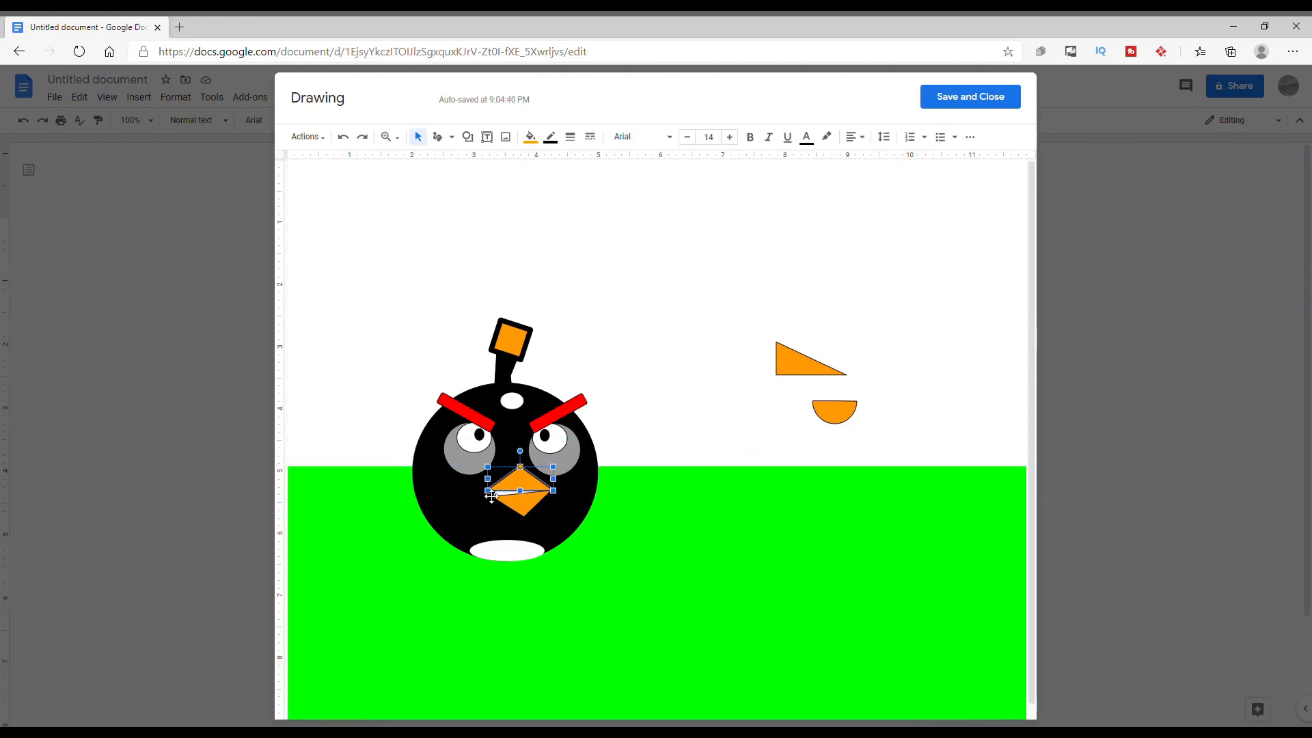
pyautogui.moveTo(490, 492); pyautogui.dragTo(498, 495)
pyautogui.click(677, 522)
pyautogui.click(518, 490)
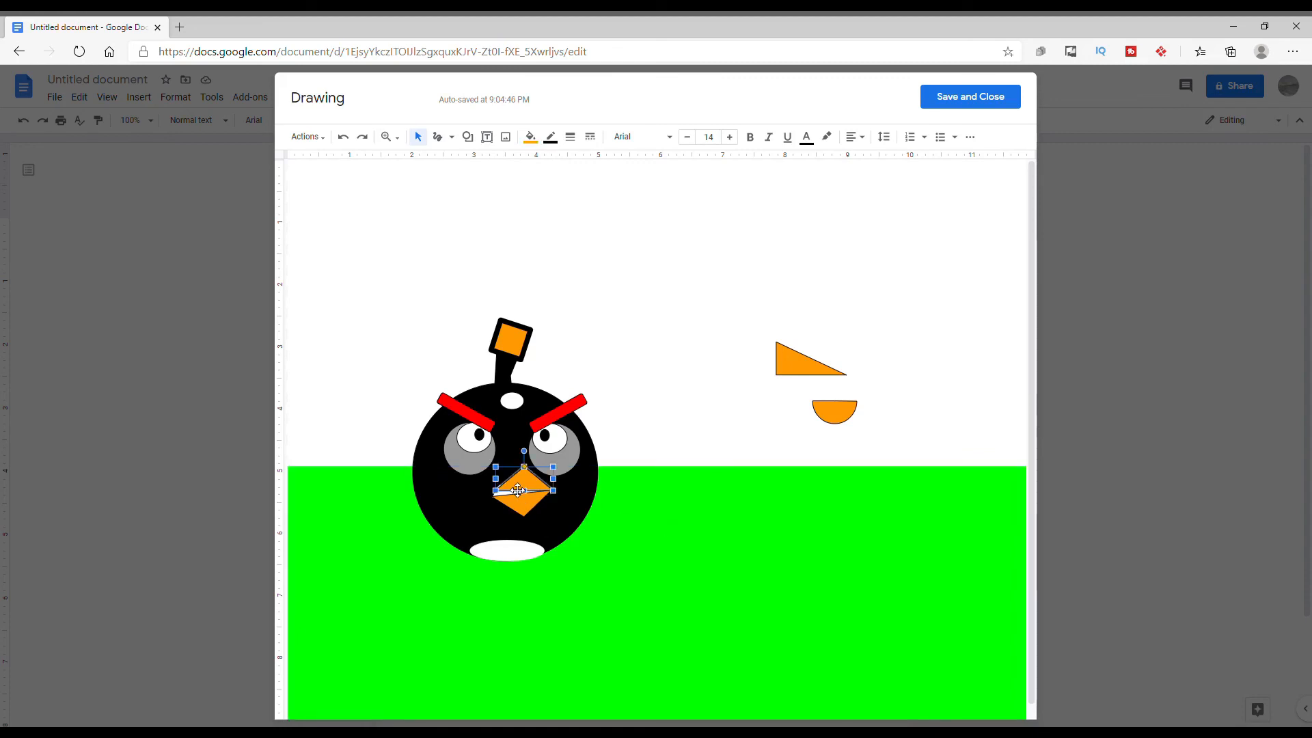
pyautogui.click(666, 523)
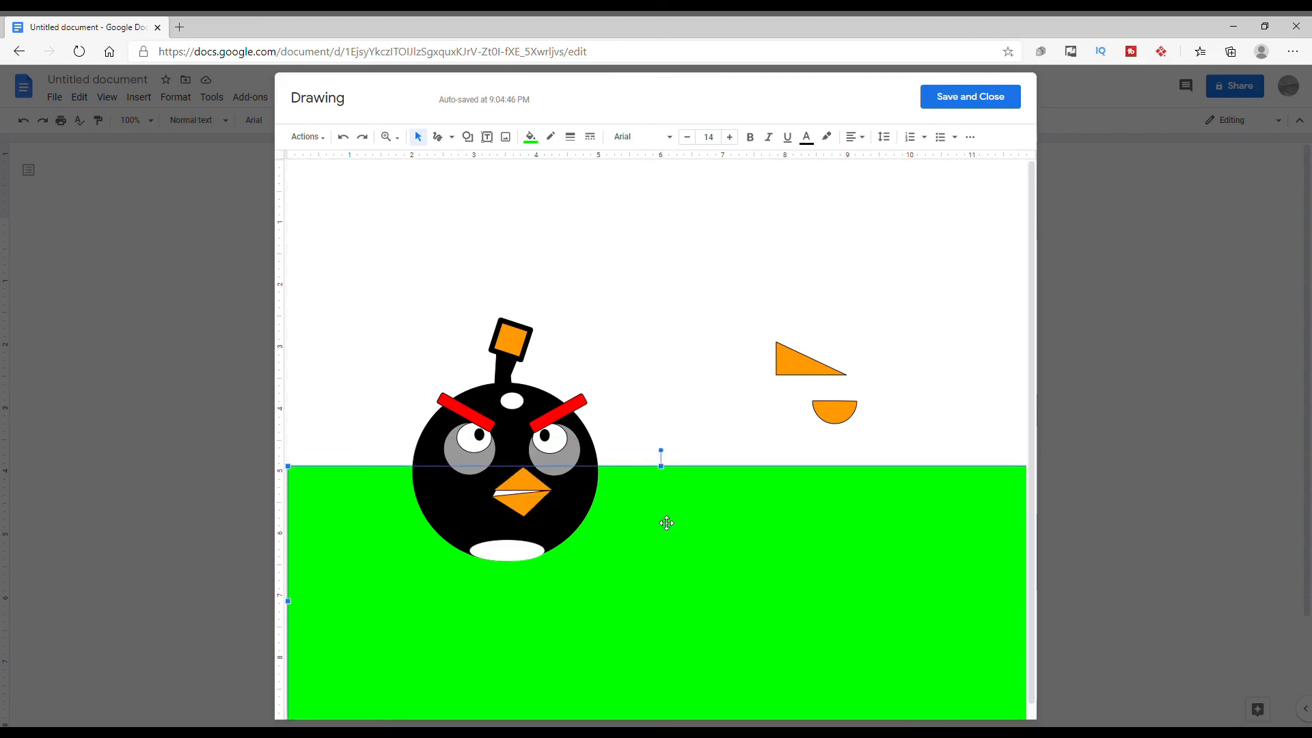
# Step: Delete the spare orange right triangle and the orange half circle beside the bird
pyautogui.click(671, 338)
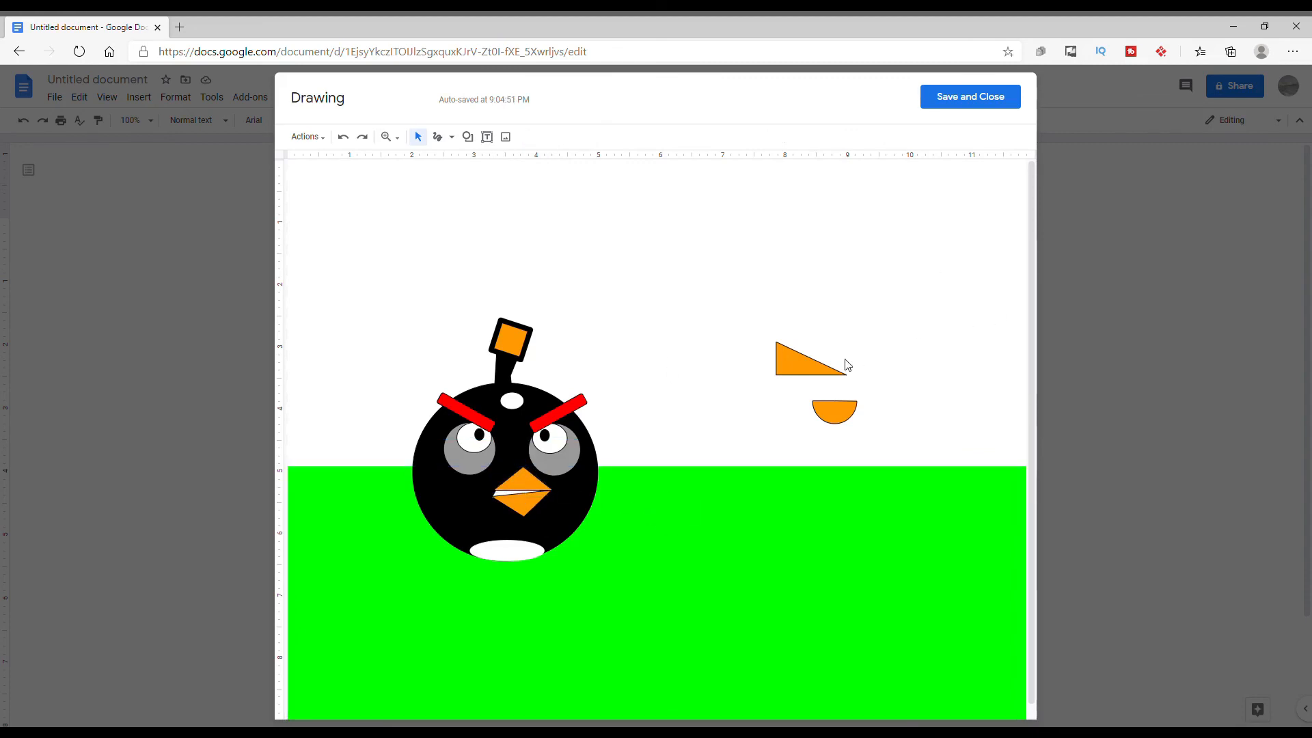
pyautogui.click(804, 372)
pyautogui.press('Delete')
pyautogui.click(847, 412)
pyautogui.press('Delete')
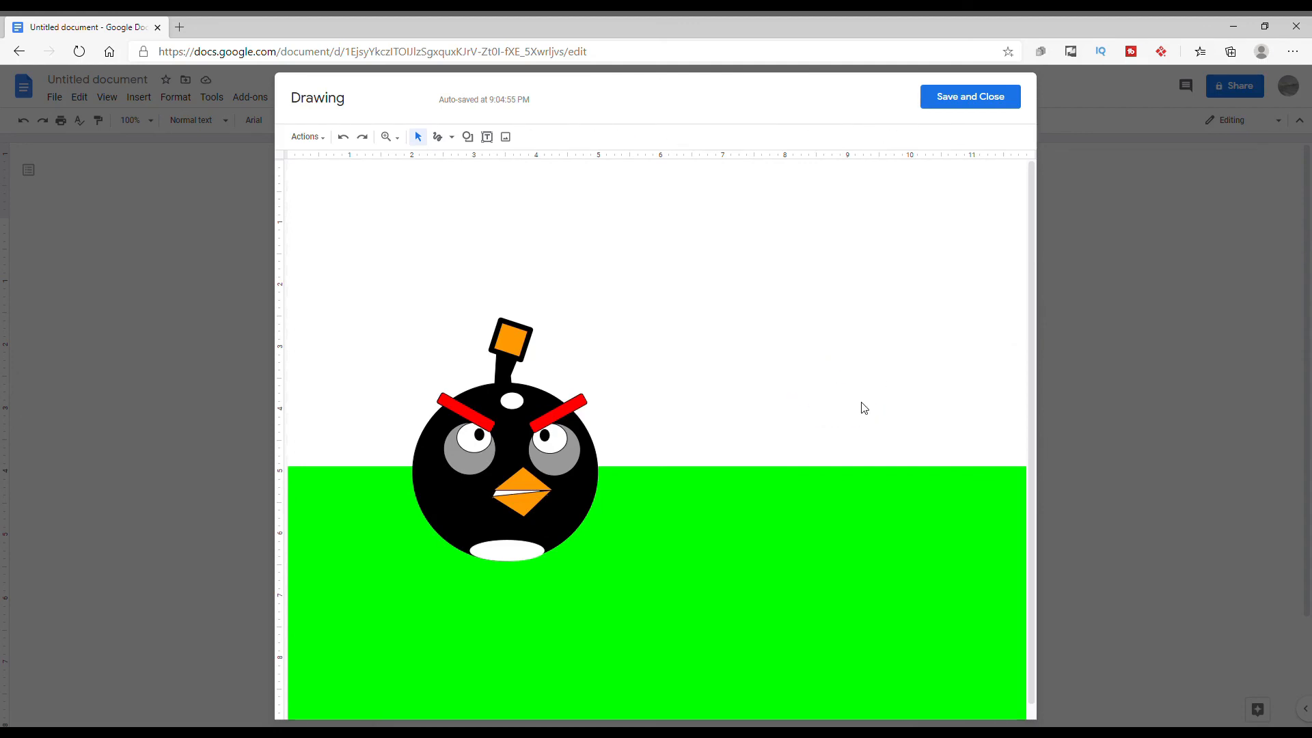
# Step: Draw three short slanted lines on each side of the bird's head
pyautogui.click(437, 137)
pyautogui.moveTo(635, 421)
pyautogui.mouseDown()
pyautogui.moveTo(625, 412)
pyautogui.moveTo(629, 445)
pyautogui.mouseUp()
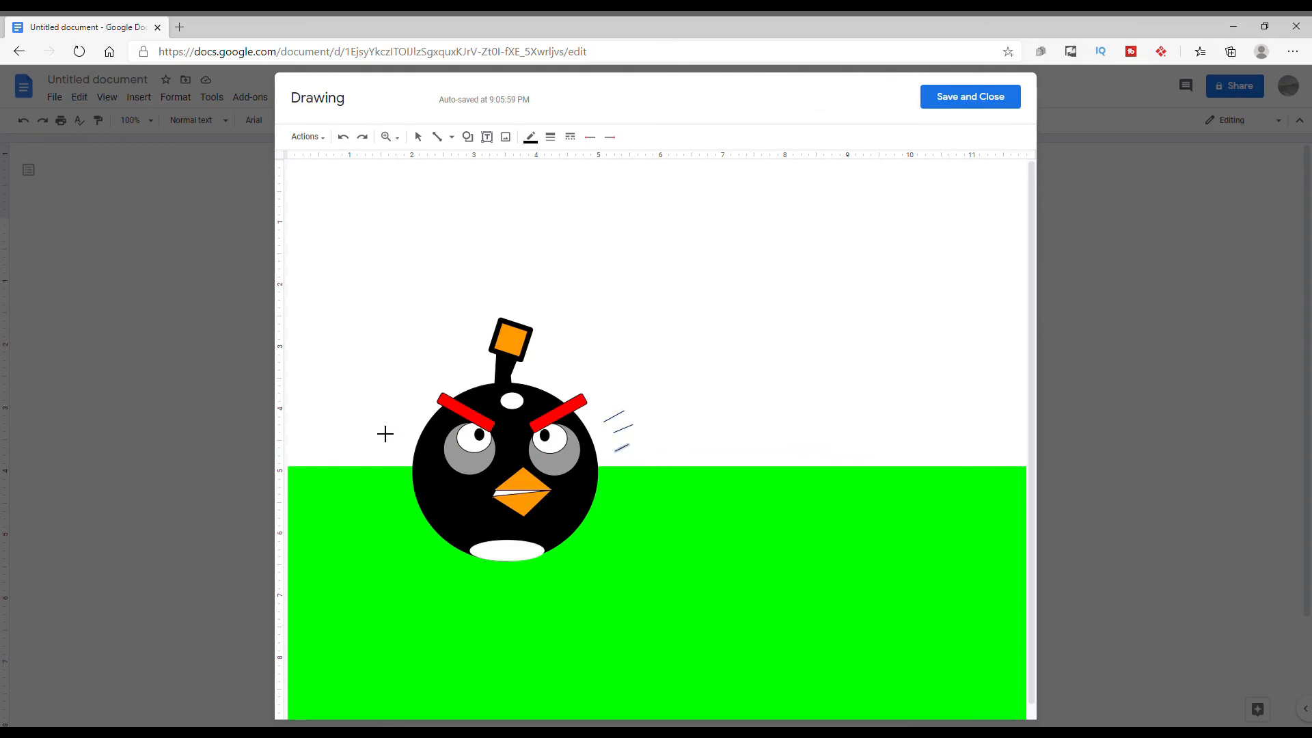
pyautogui.moveTo(403, 423)
pyautogui.mouseDown()
pyautogui.moveTo(380, 413)
pyautogui.moveTo(373, 445)
pyautogui.mouseUp()
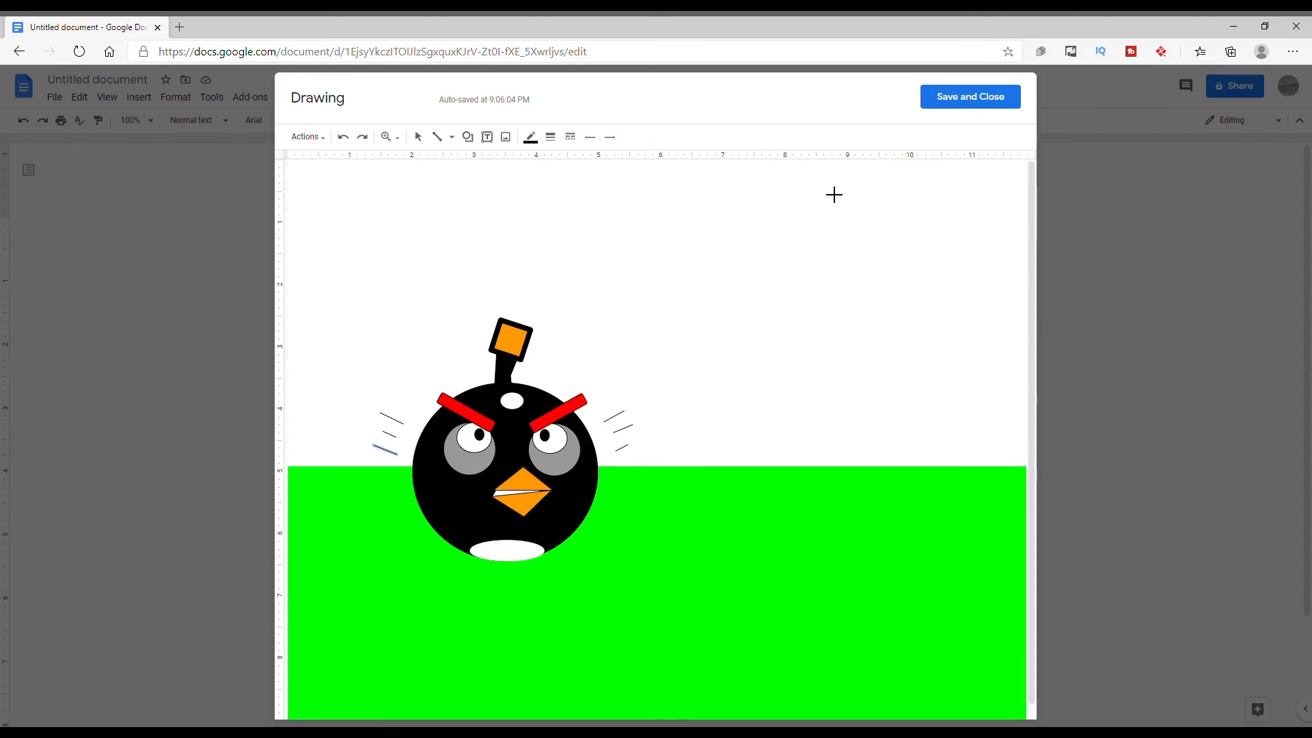
# Step: Recolor the top and middle lines to the right of the bird in a lighter gray
pyautogui.click(550, 137)
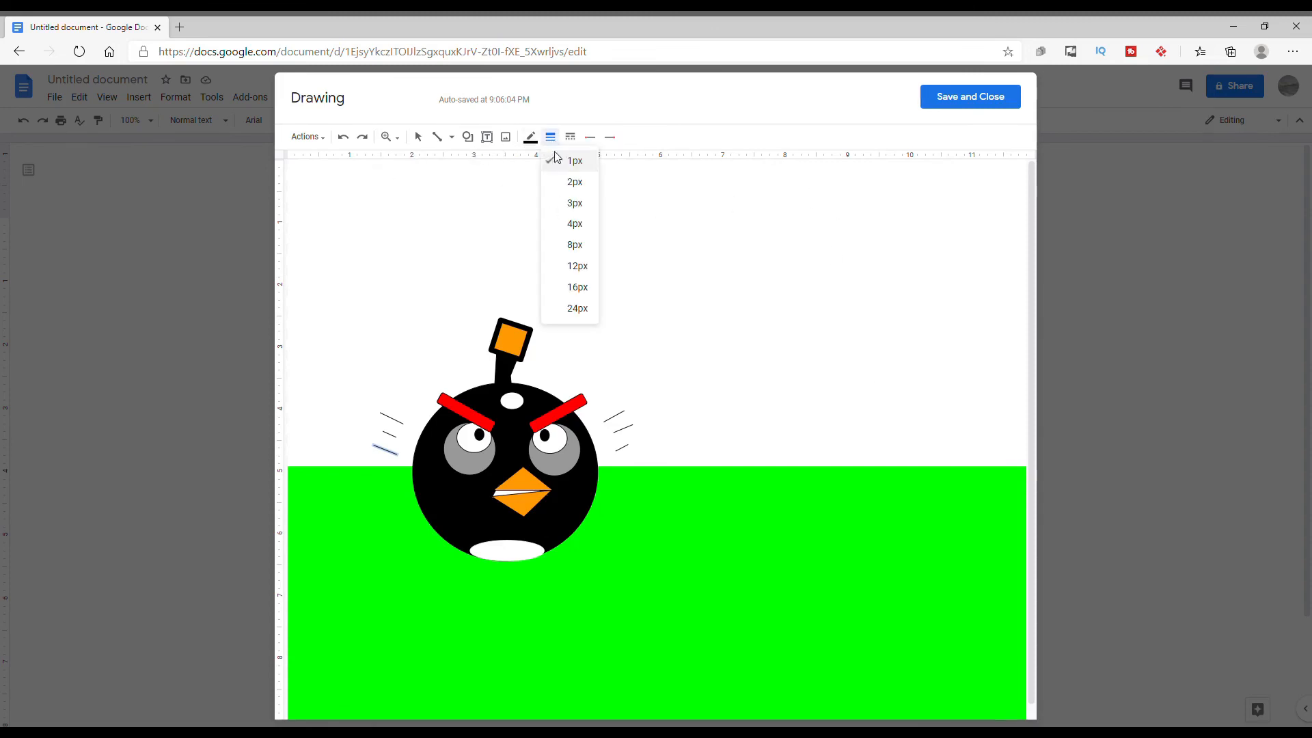
pyautogui.click(418, 137)
pyautogui.click(613, 416)
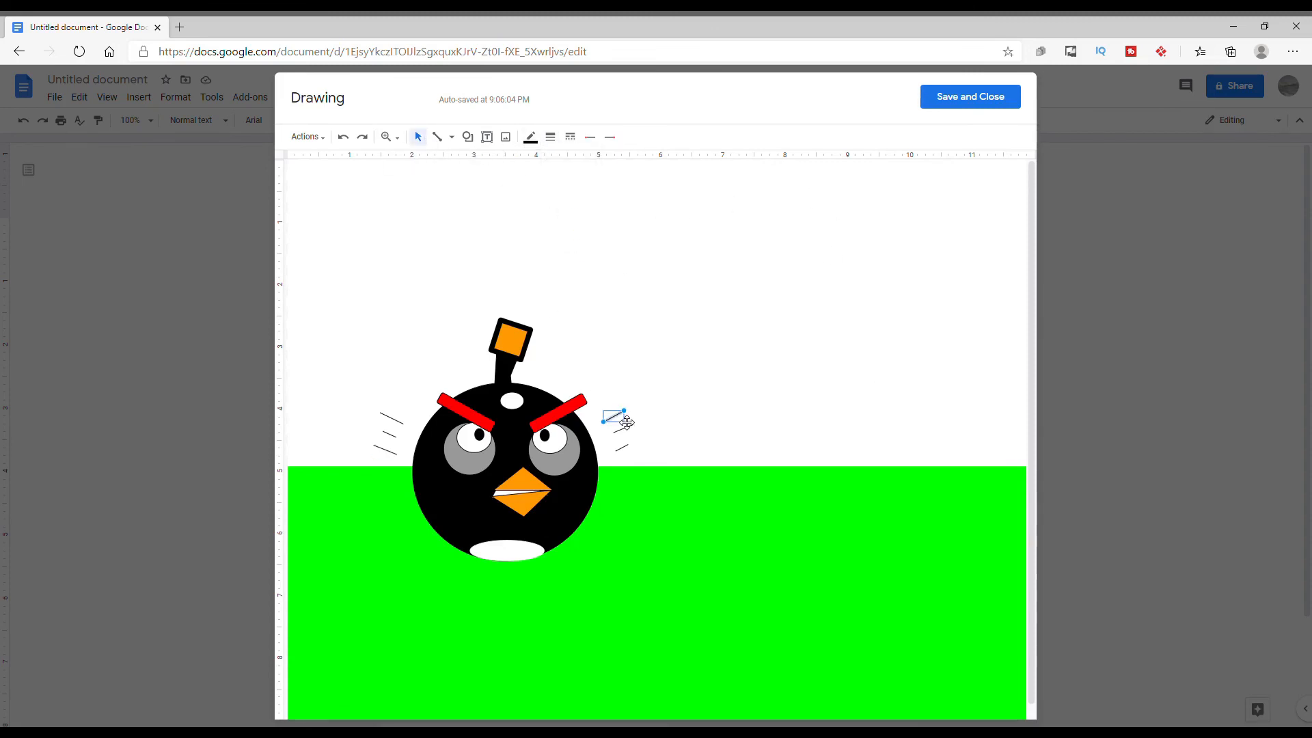
pyautogui.click(538, 144)
pyautogui.click(663, 332)
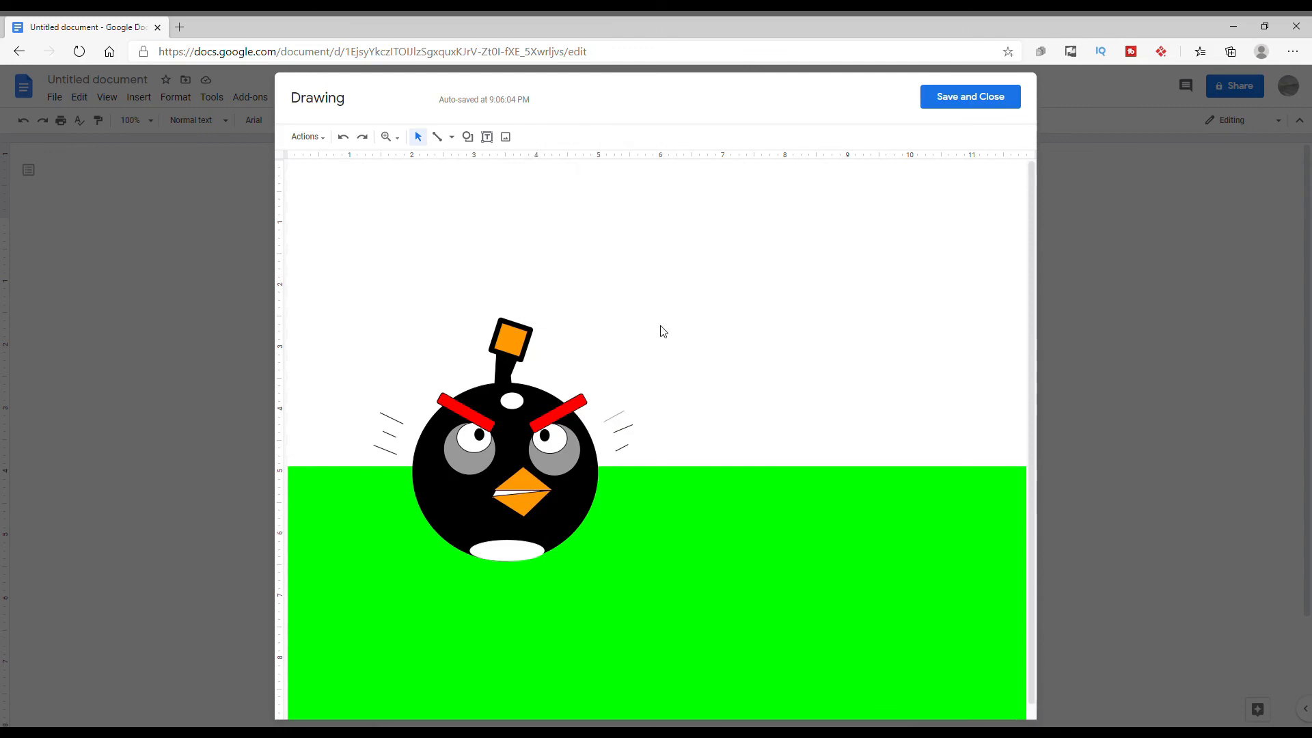
pyautogui.click(630, 433)
pyautogui.click(530, 137)
pyautogui.click(564, 187)
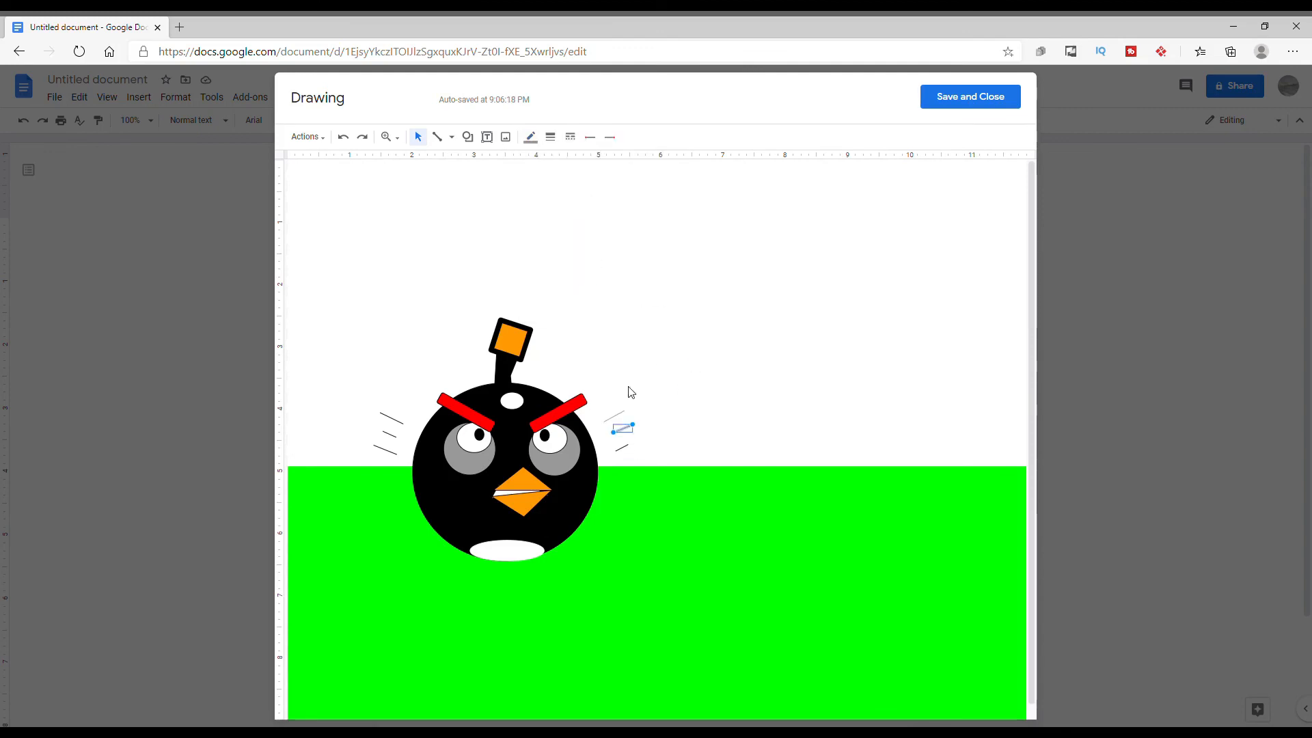
# Step: Recolor all three lines to the right of the bird in the darkest gray, starting with the lowest one
pyautogui.click(530, 136)
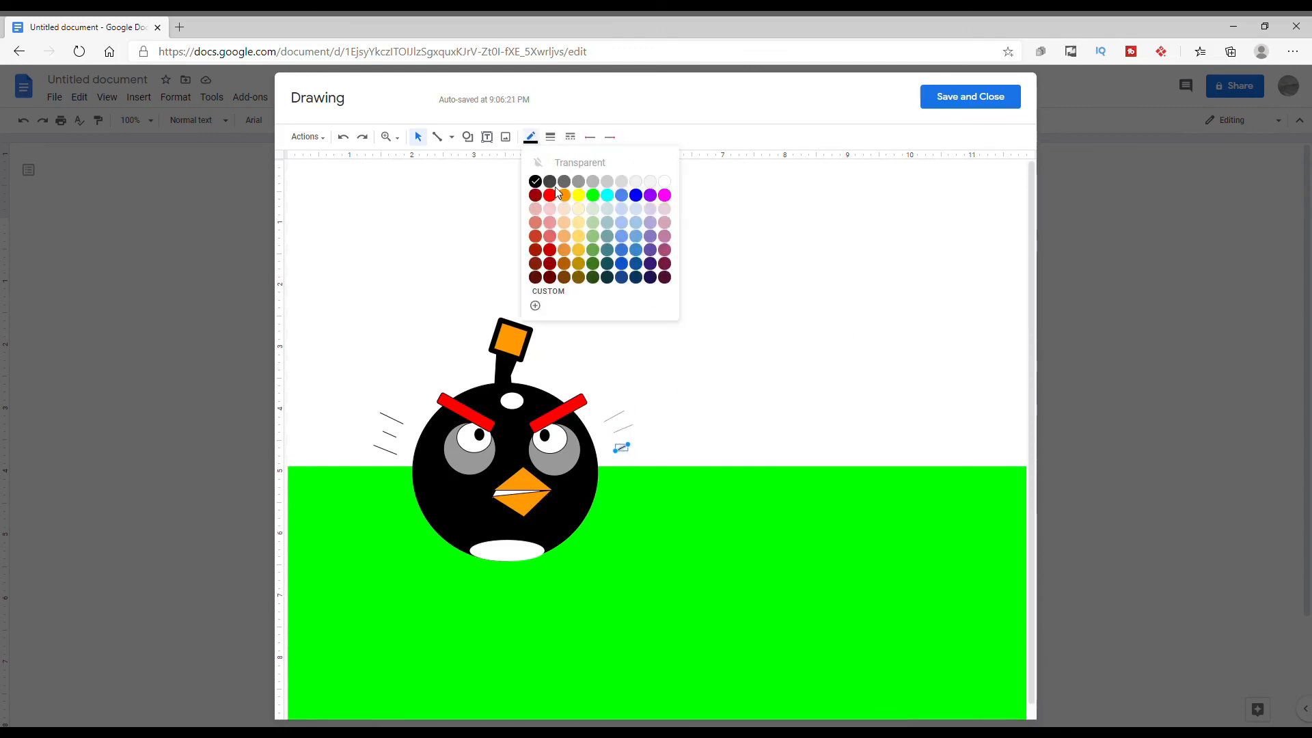
pyautogui.click(555, 190)
pyautogui.click(622, 429)
pyautogui.click(533, 138)
pyautogui.click(551, 184)
pyautogui.click(628, 418)
pyautogui.click(618, 415)
pyautogui.click(531, 137)
pyautogui.click(554, 185)
# Step: Recolor the three lines to the left of the bird in the darkest gray
pyautogui.click(390, 418)
pyautogui.click(530, 137)
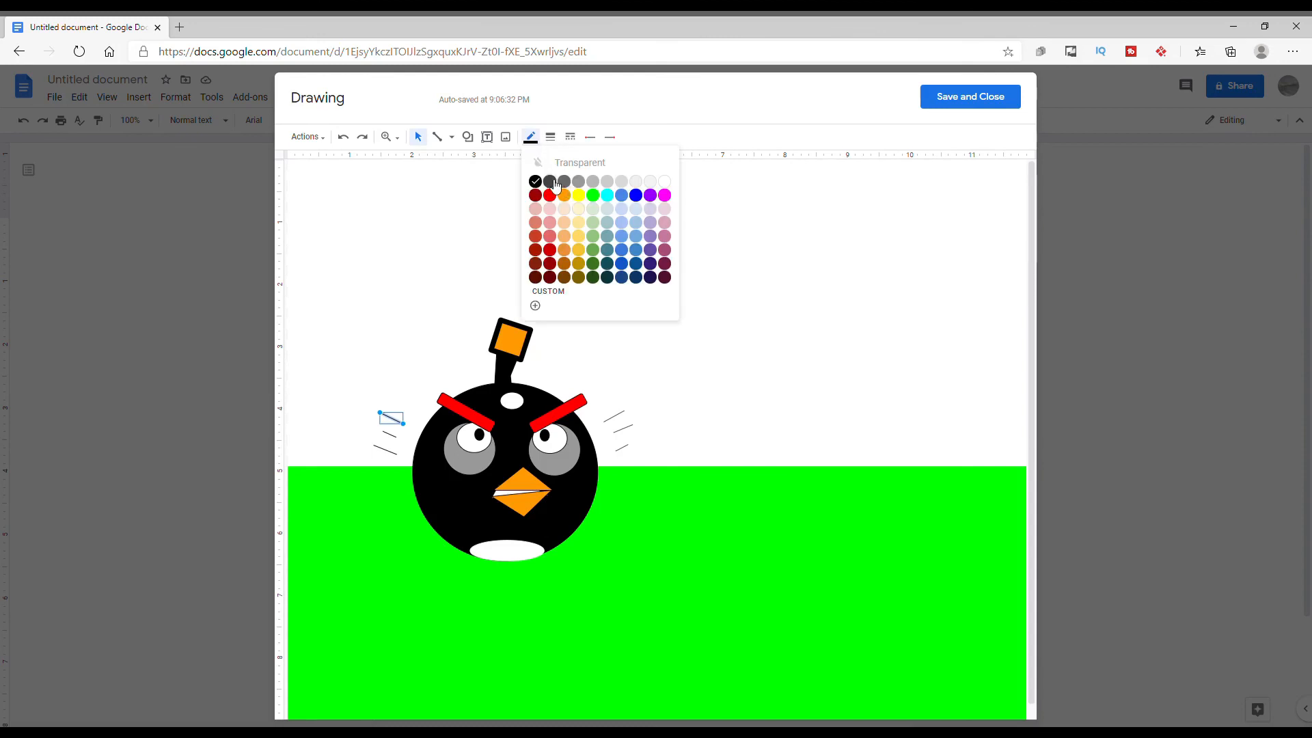
pyautogui.click(550, 182)
pyautogui.click(389, 435)
pyautogui.click(532, 138)
pyautogui.click(549, 182)
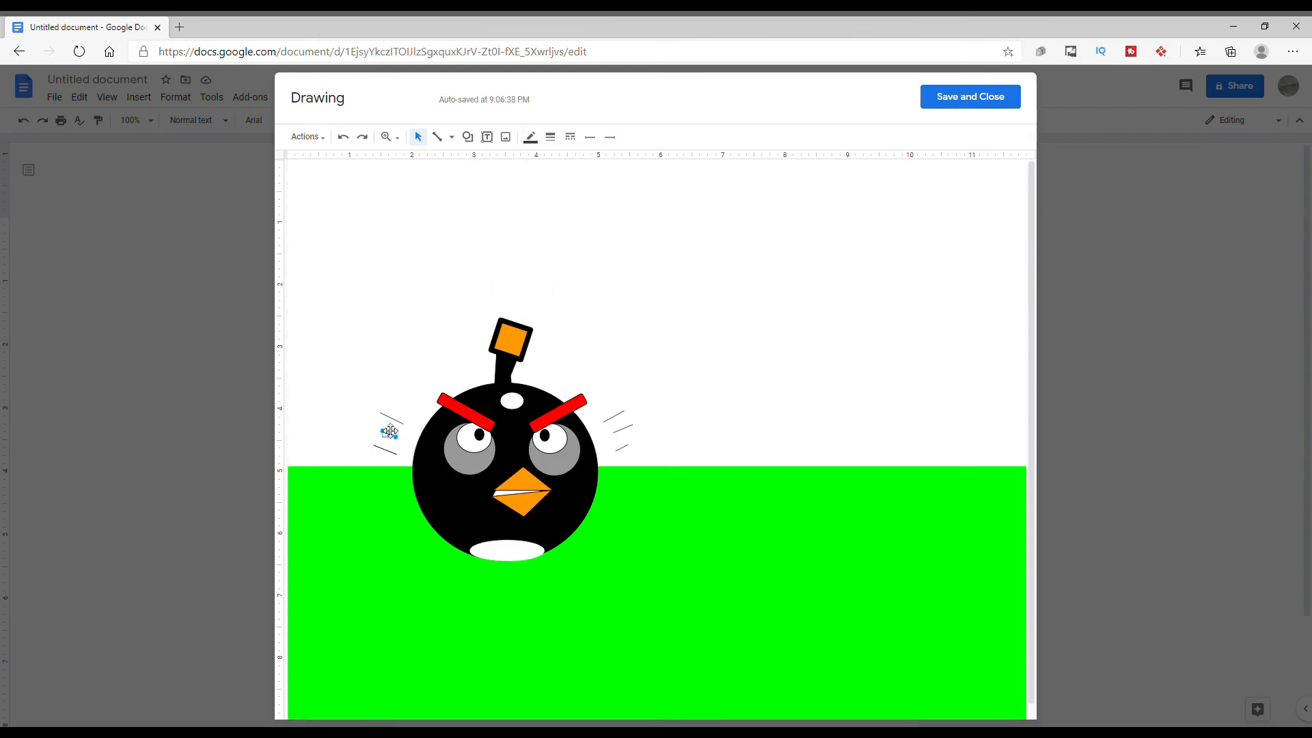
pyautogui.click(392, 451)
pyautogui.click(531, 138)
pyautogui.click(550, 182)
pyautogui.click(744, 240)
# Step: Set the outline weight of the orange square on top of the fuse to 4px
pyautogui.click(516, 350)
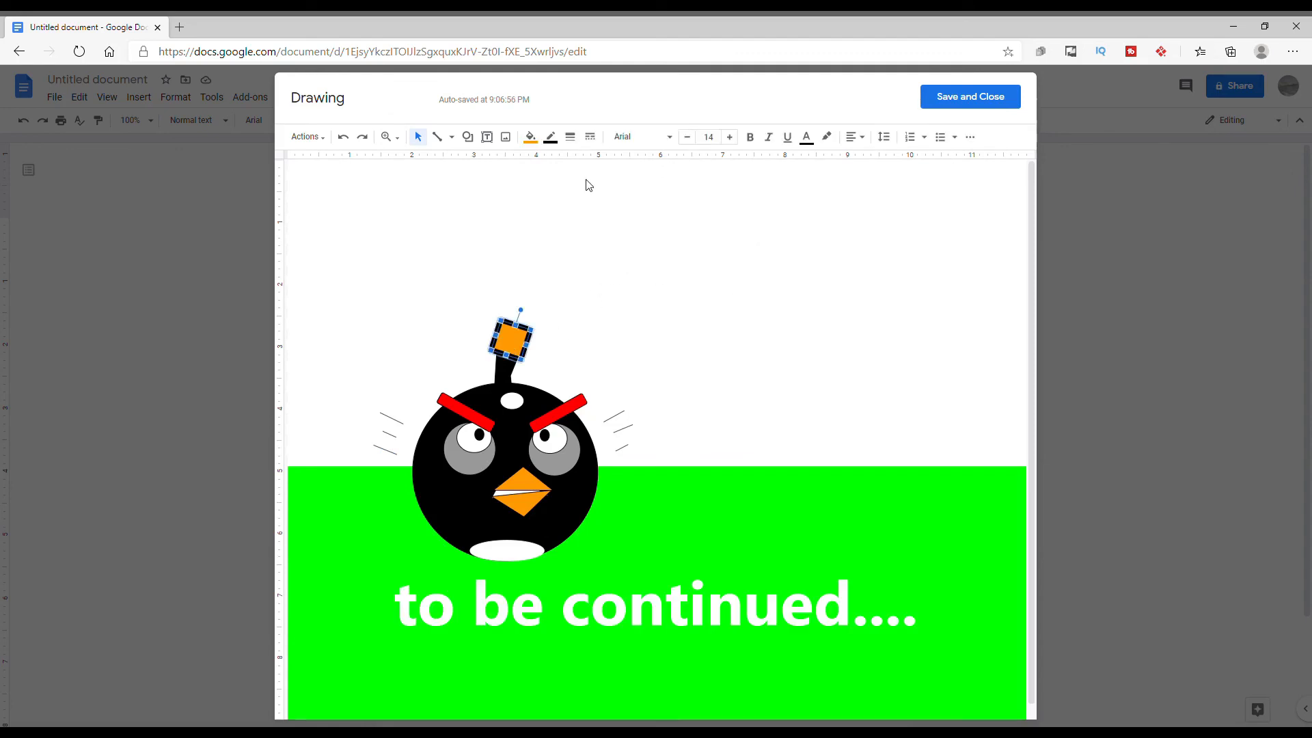
pyautogui.click(550, 137)
pyautogui.click(571, 136)
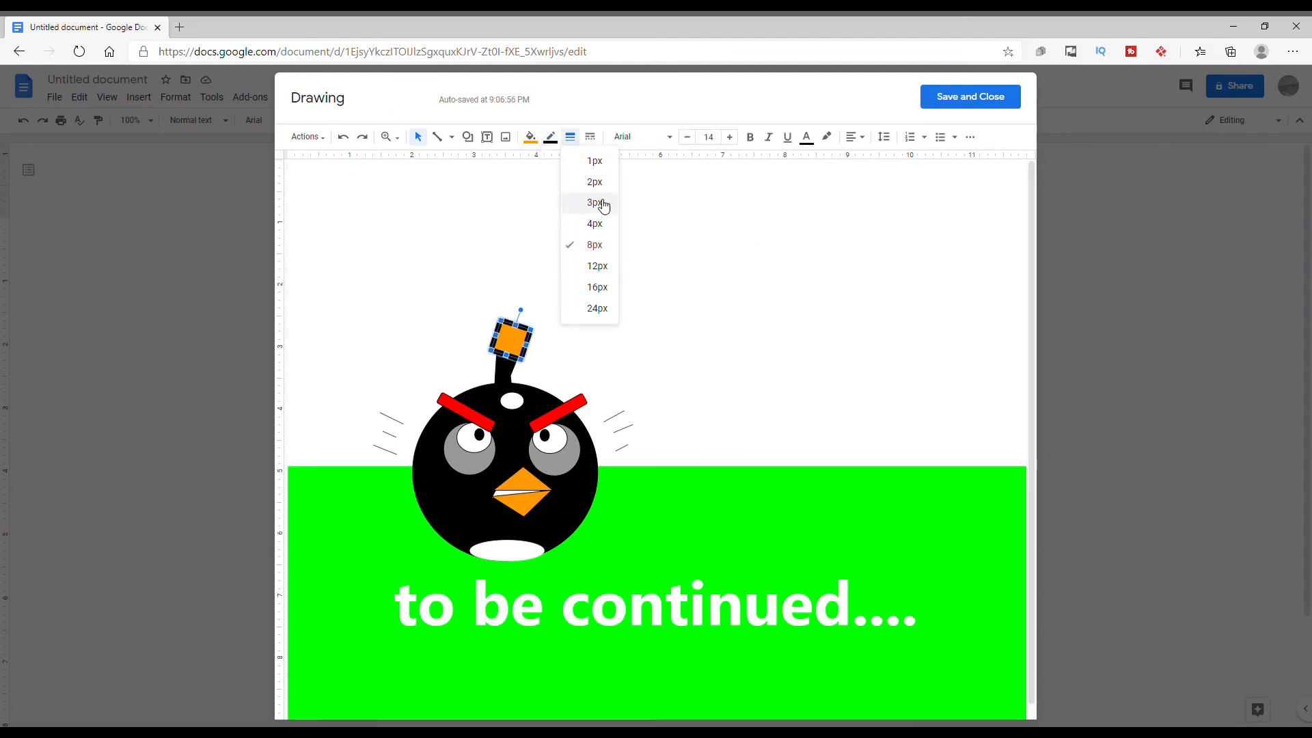
pyautogui.click(602, 224)
pyautogui.click(741, 281)
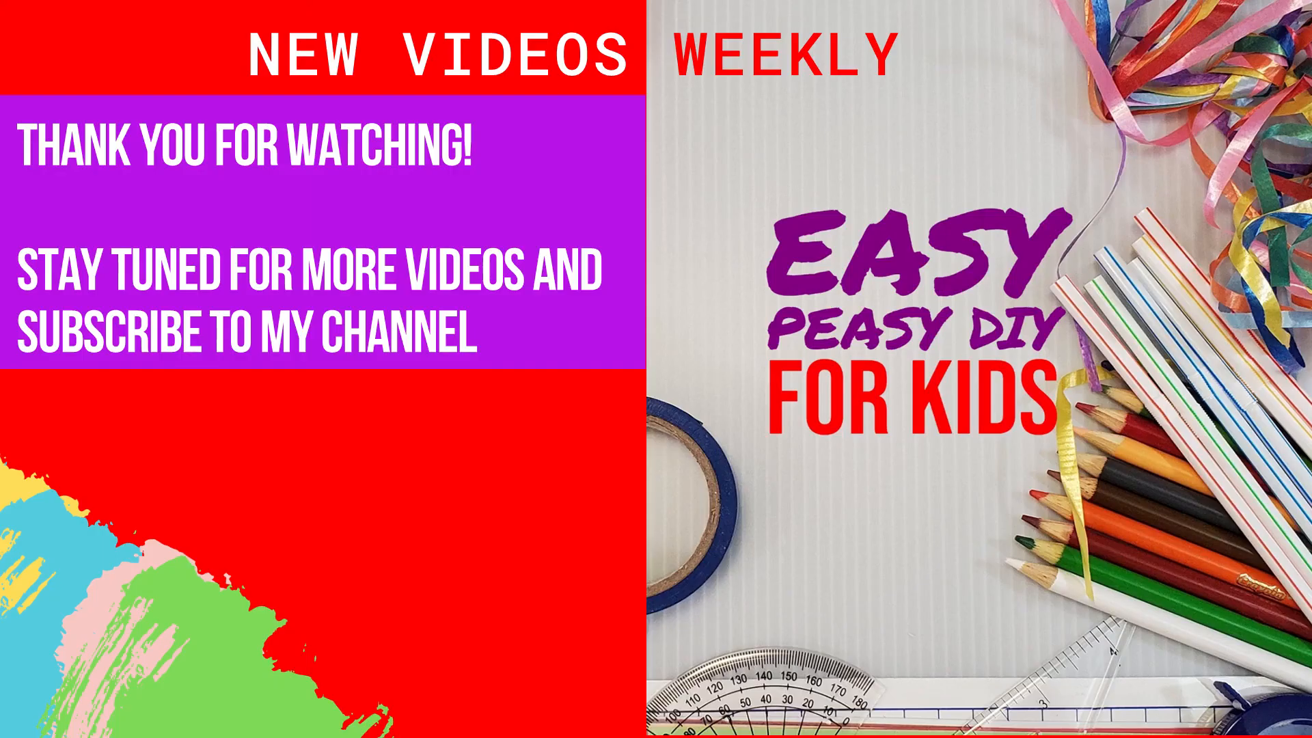